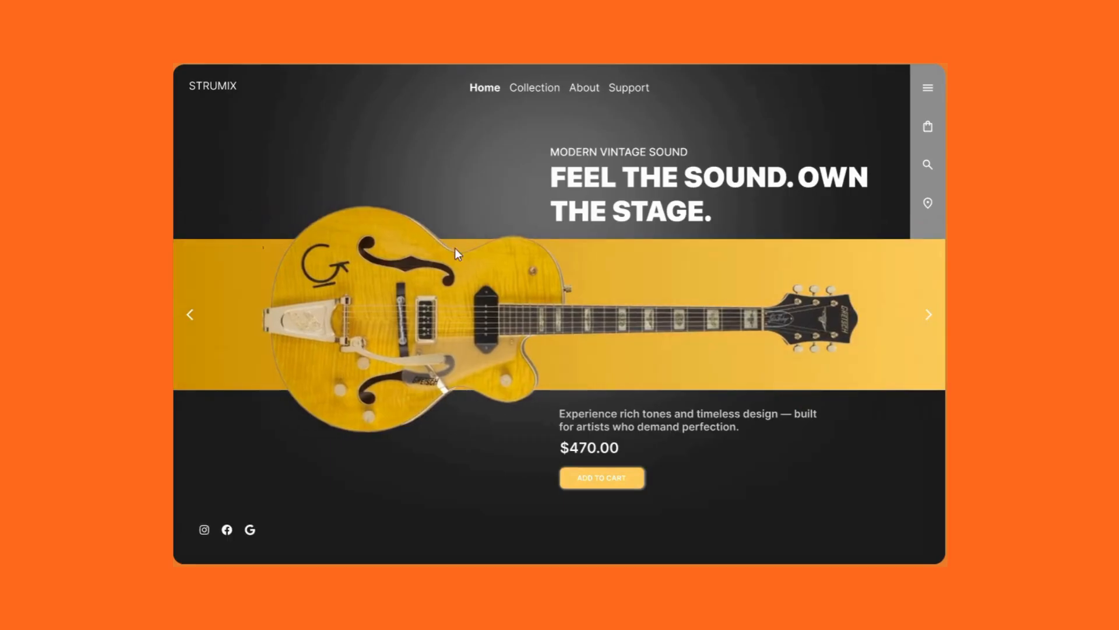
- Preview the finished guitar landing page by cycling backwards through the colour variants in its carousel
click(191, 318)
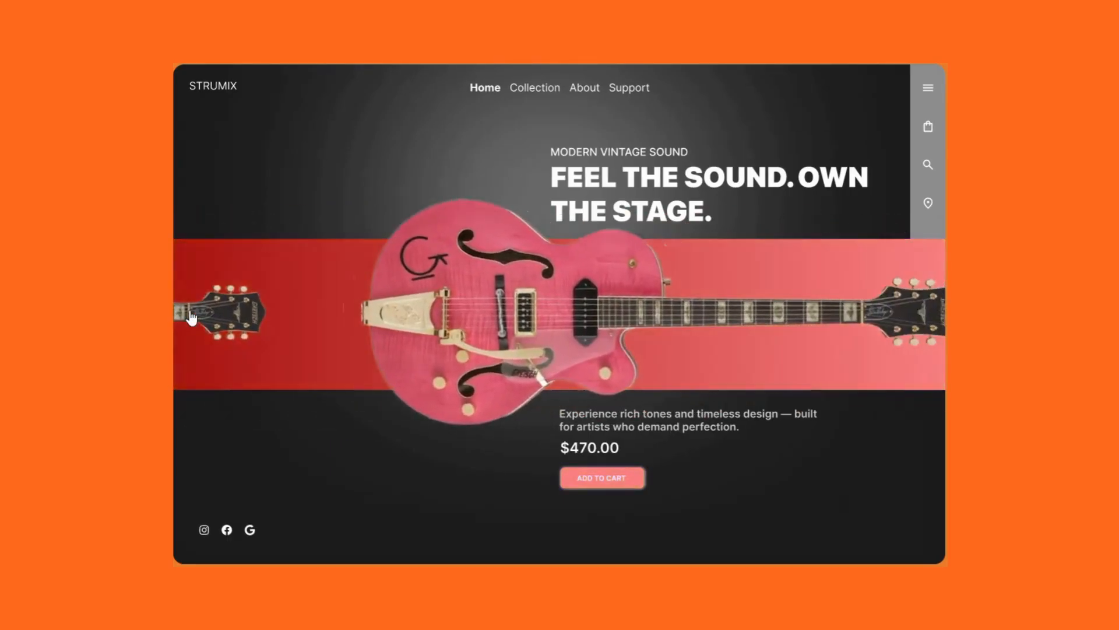
click(191, 317)
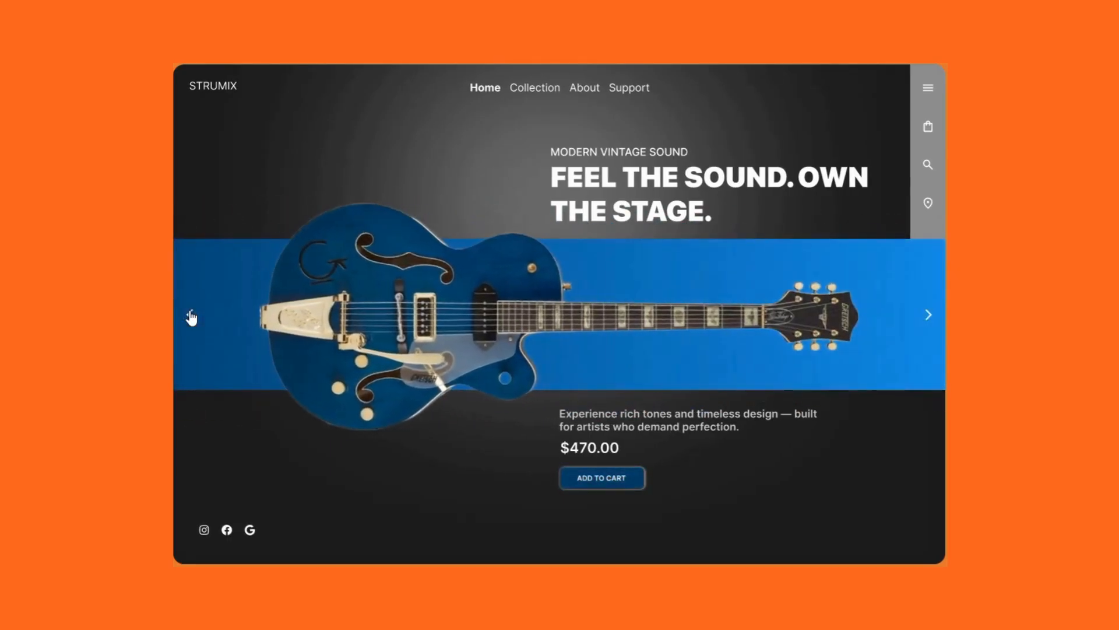
click(190, 316)
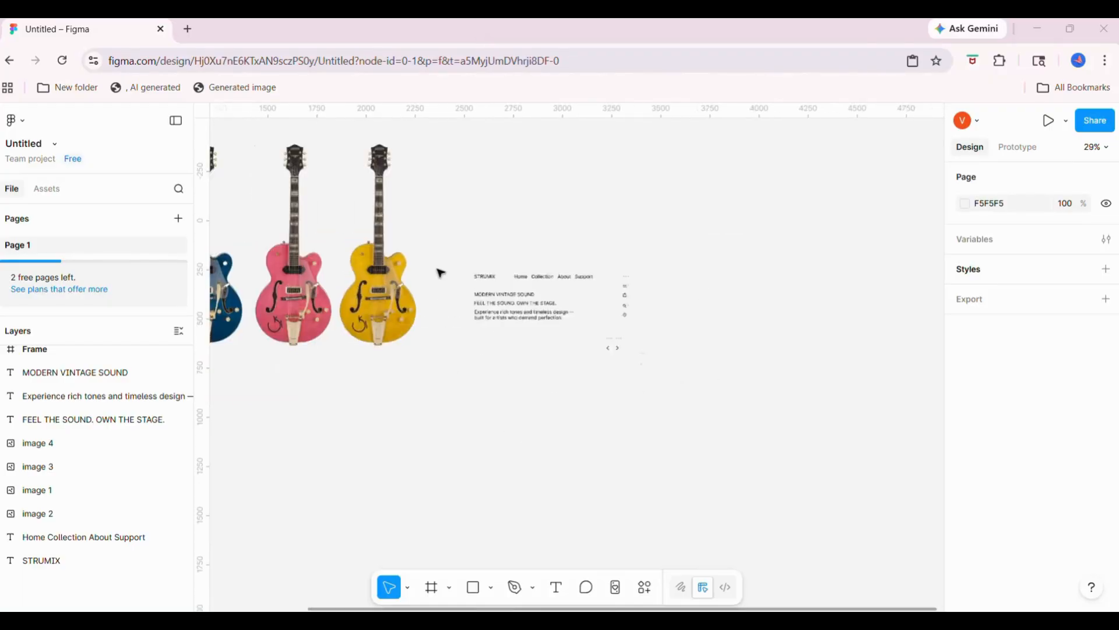
- Add a MacBook Pro 16" frame beside the design assets and set its corner radius to 25
scroll(440, 273, down, 1)
scroll(440, 273, left, 1)
click(432, 587)
click(1044, 322)
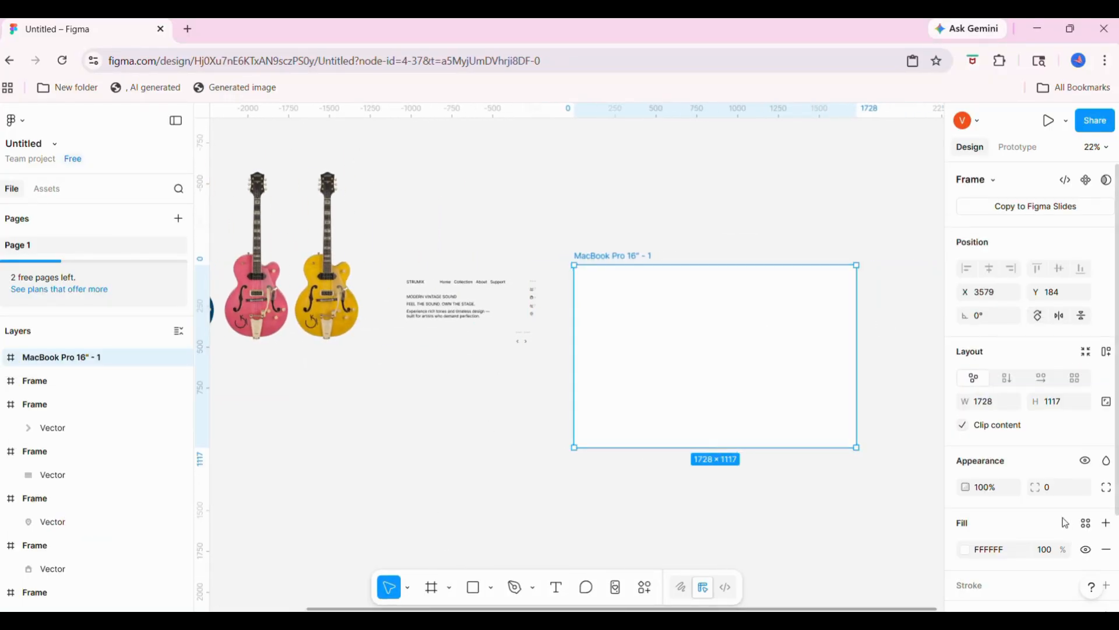
click(773, 541)
click(612, 278)
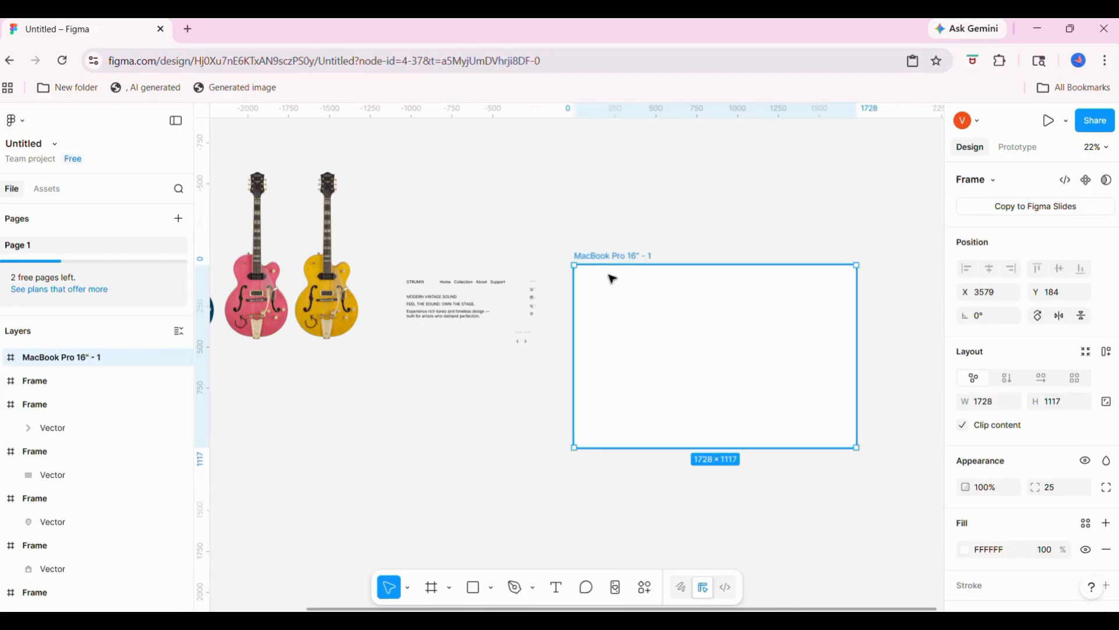
- Change the MacBook Pro frame's fill to a very dark grey
click(966, 550)
drag(795, 440, 782, 453)
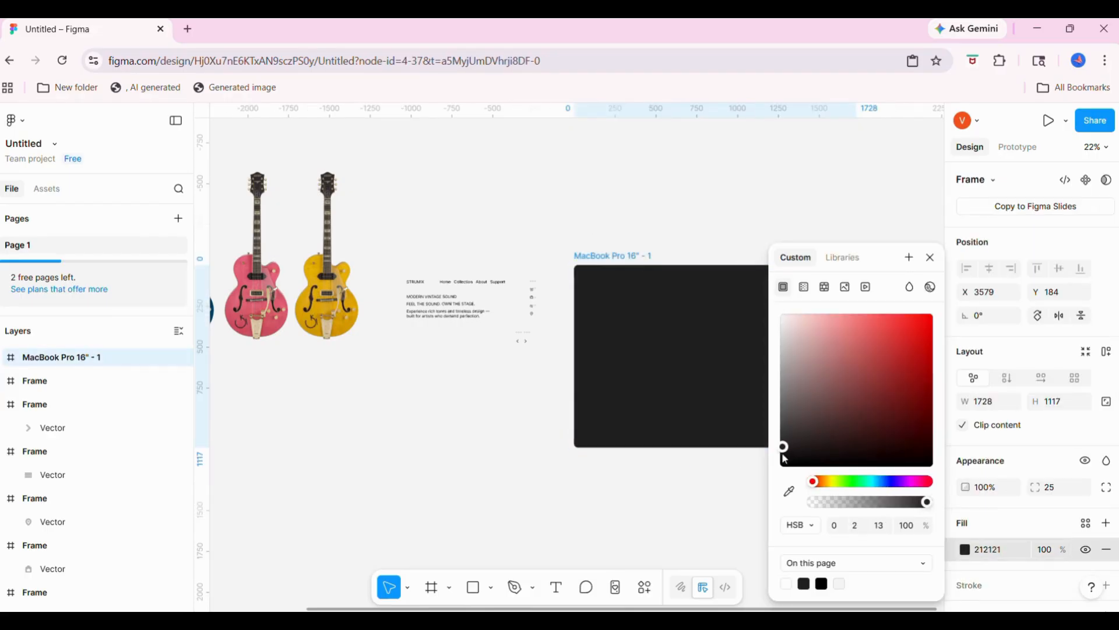
click(700, 497)
- Draw a rectangle about 557 × 448 in the upper middle of the frame and fill it white
scroll(701, 500, right, 2)
scroll(700, 500, up, 3)
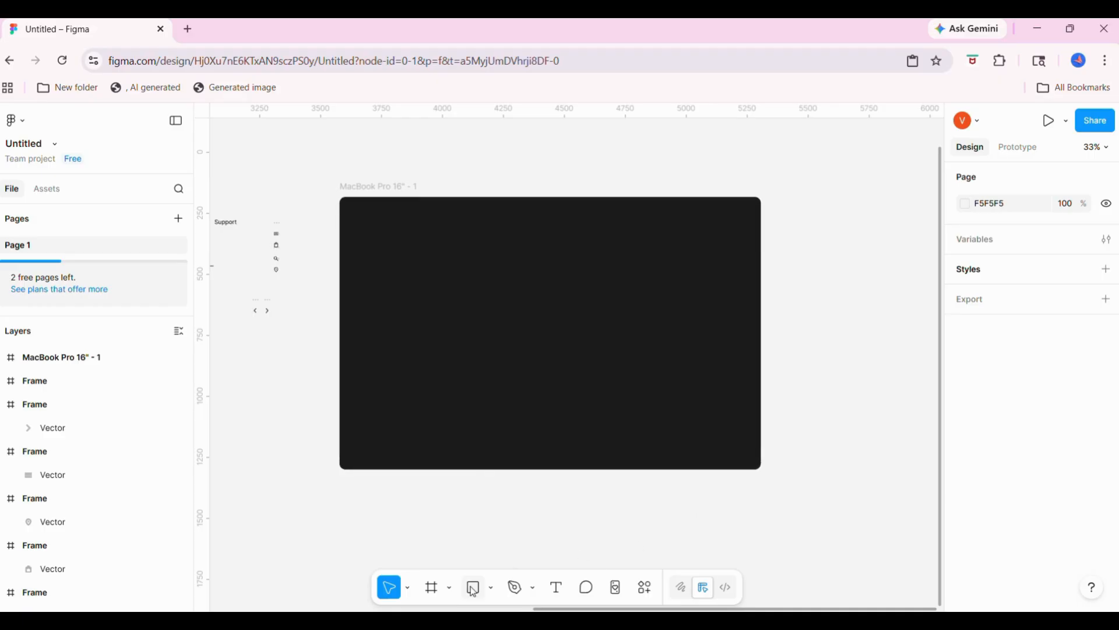
drag(487, 223, 624, 334)
click(967, 521)
drag(819, 369, 776, 309)
- Apply a uniform layer blur of 600 to the white rectangle to form a soft glow
click(981, 587)
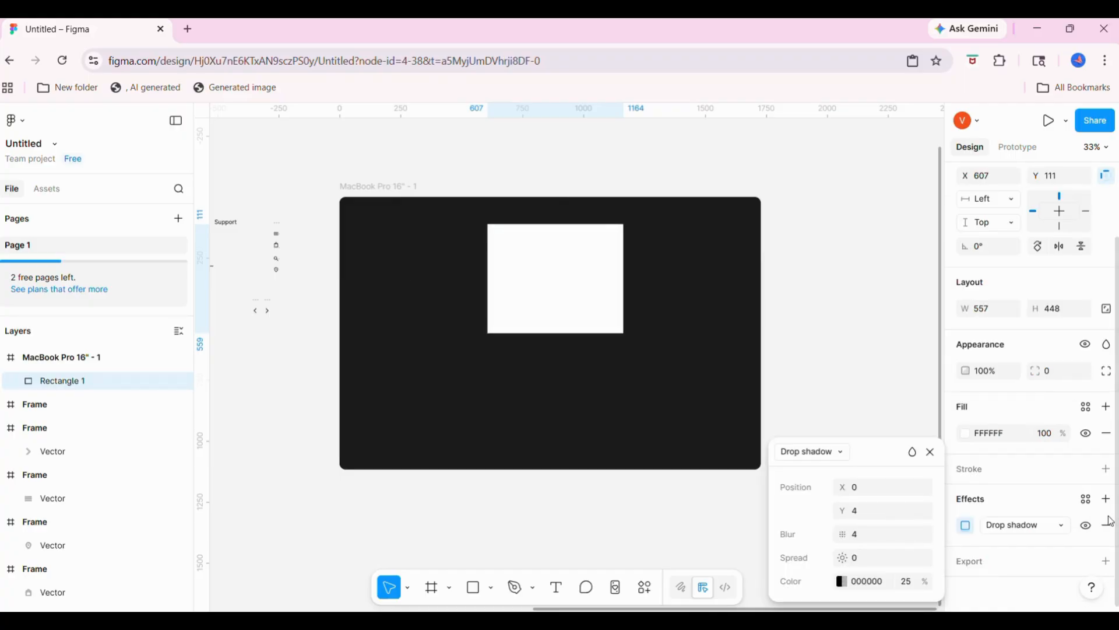
click(1043, 525)
click(1041, 543)
click(966, 525)
click(876, 583)
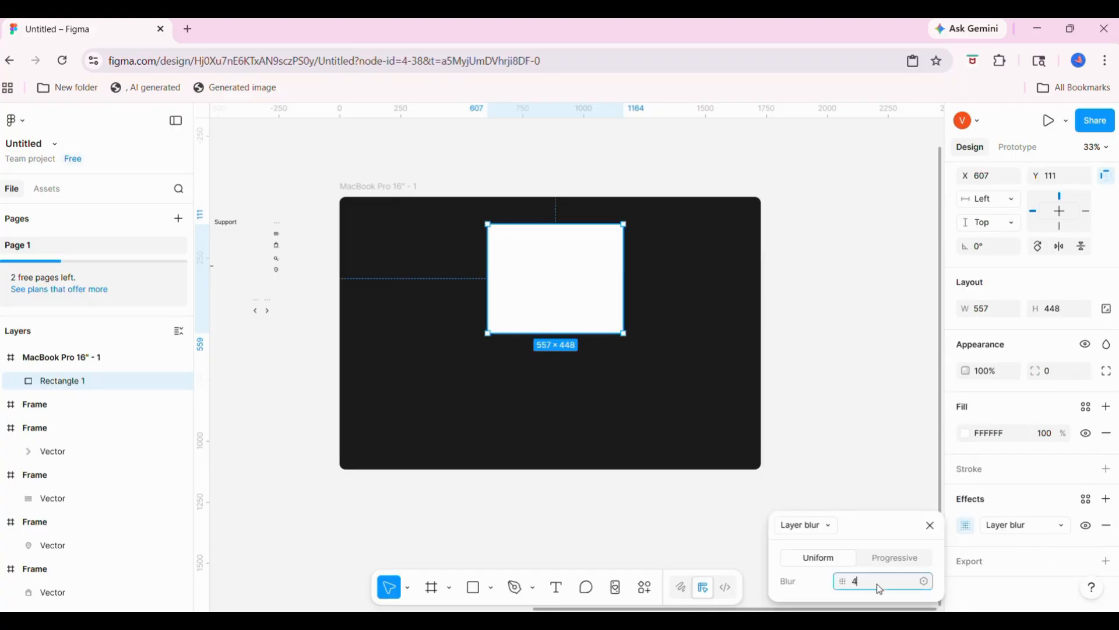
text(600)
click(890, 432)
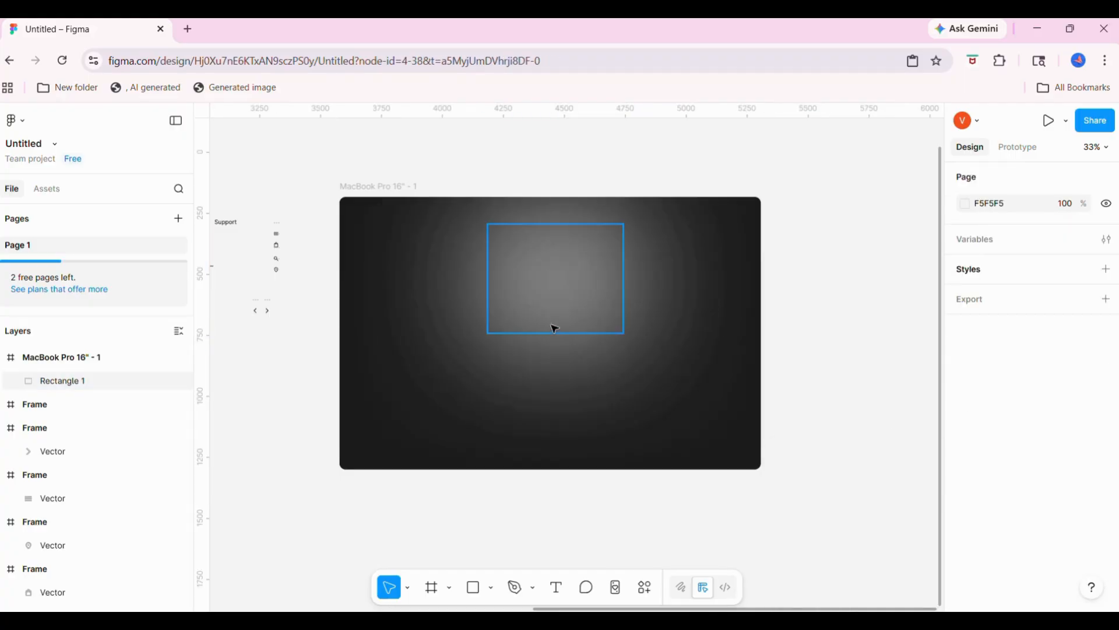
click(553, 324)
click(805, 380)
- Draw a full-width band about 1728 × 338 across the frame and center it vertically
scroll(807, 383, left, 2)
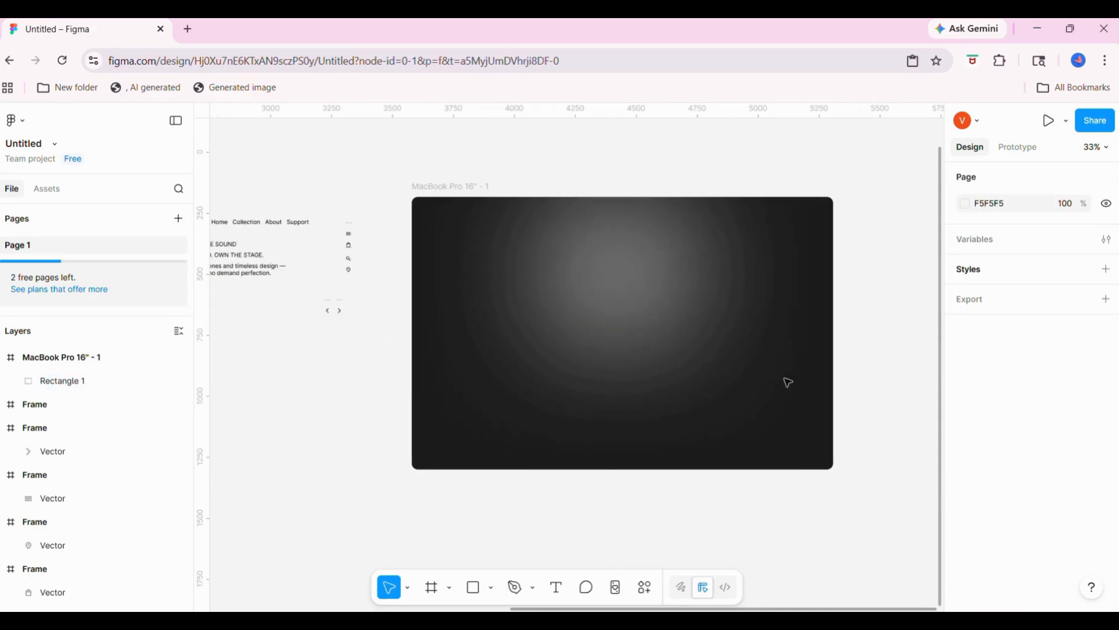
scroll(654, 374, up, 5)
scroll(654, 373, down, 2)
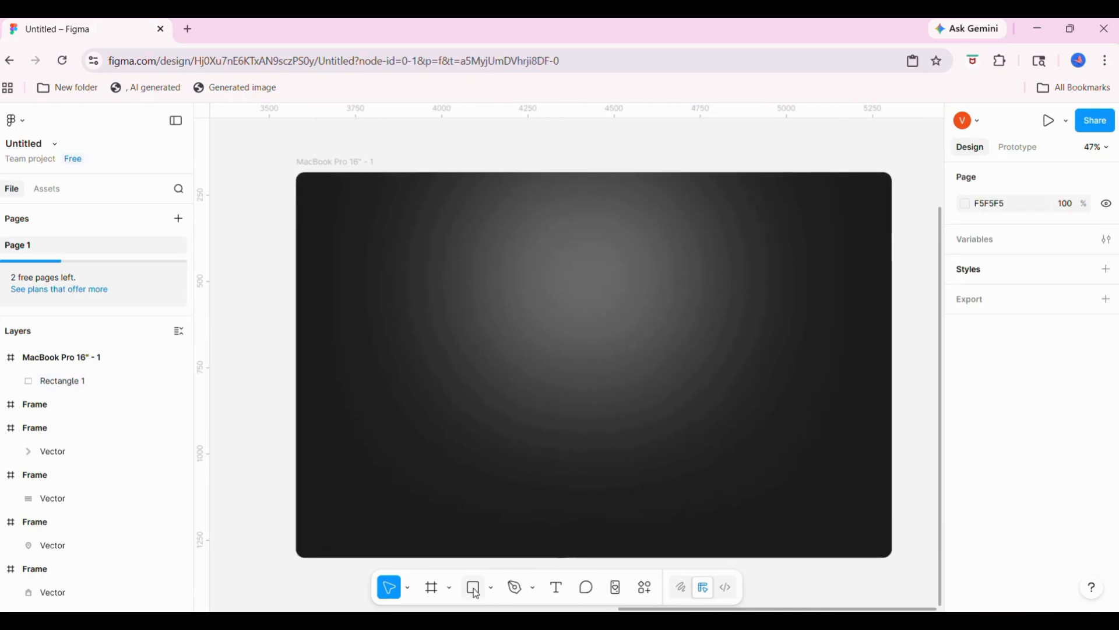
drag(298, 322, 892, 439)
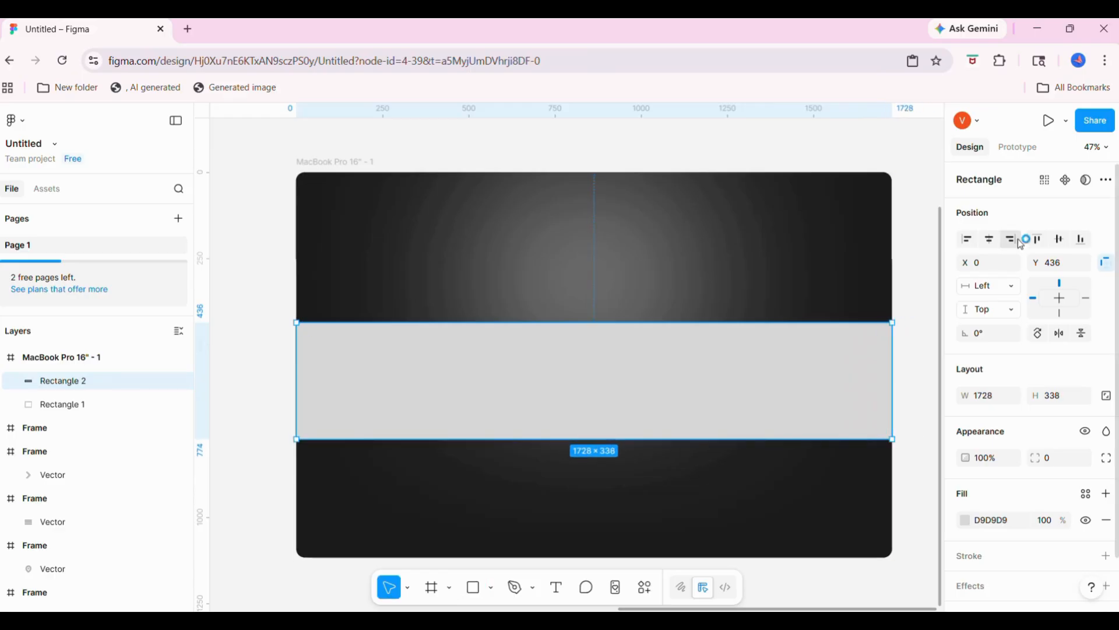
click(1058, 240)
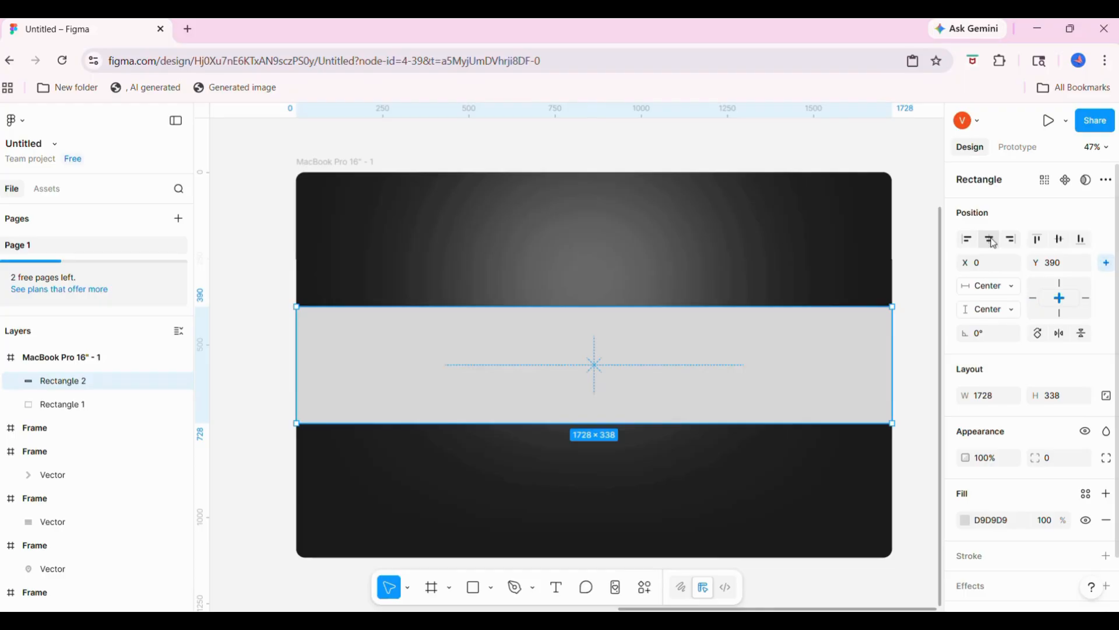
click(708, 152)
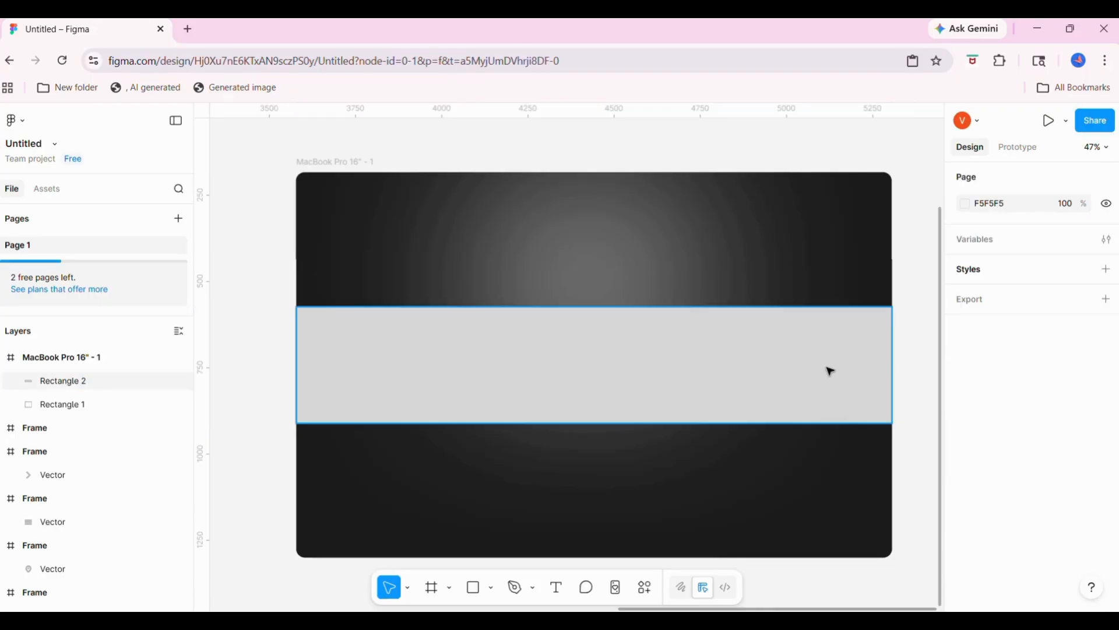
- Fill the middle band with the orange tone B75711 to match the orange guitar
scroll(830, 372, down, 3)
click(725, 364)
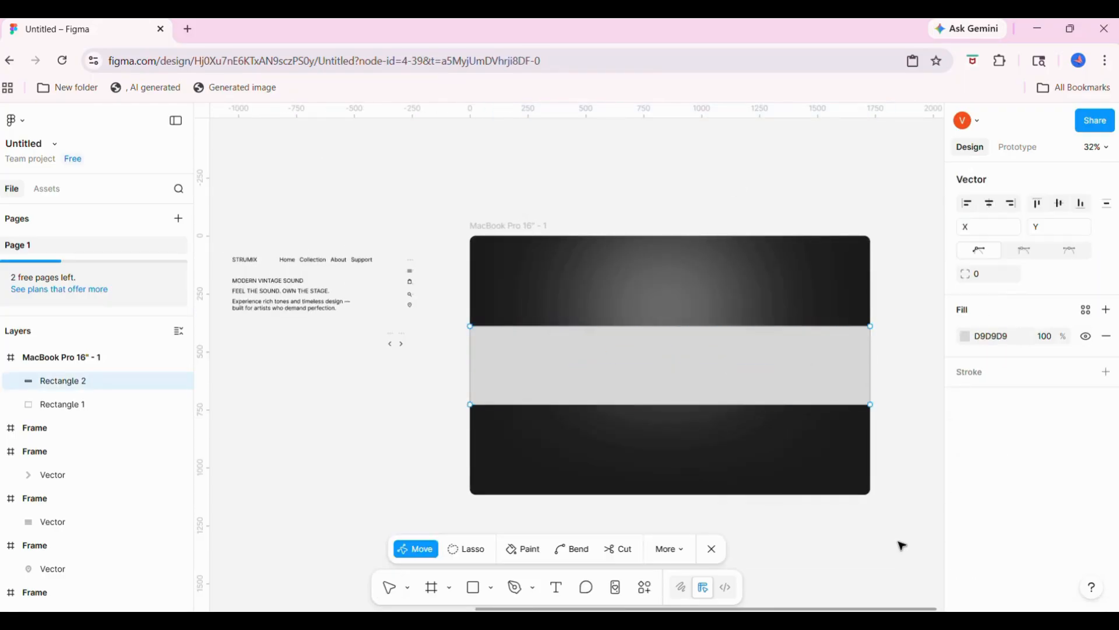
click(967, 521)
scroll(524, 424, down, 3)
click(444, 344)
scroll(569, 419, right, 5)
scroll(569, 420, right, 3)
- Change the band's fill to a linear gradient and set its 100% stop to a brighter orange
click(804, 287)
click(832, 441)
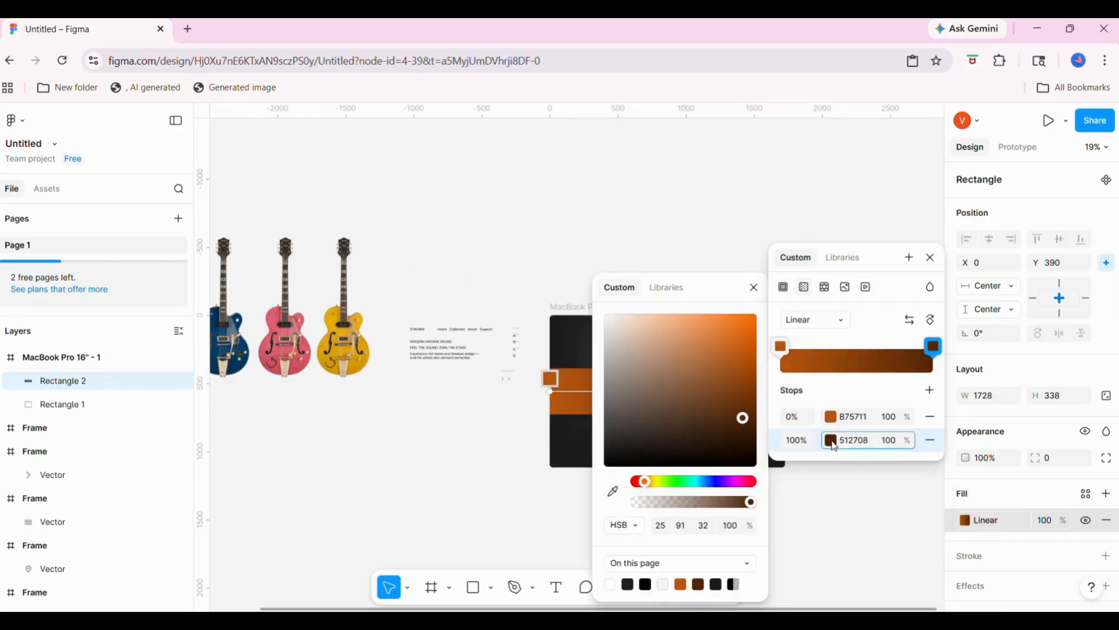
click(681, 583)
scroll(516, 505, left, 5)
drag(740, 357, 730, 330)
click(533, 199)
click(533, 198)
- Move the orange guitar image from the asset area into the MacBook Pro frame
scroll(534, 198, left, 5)
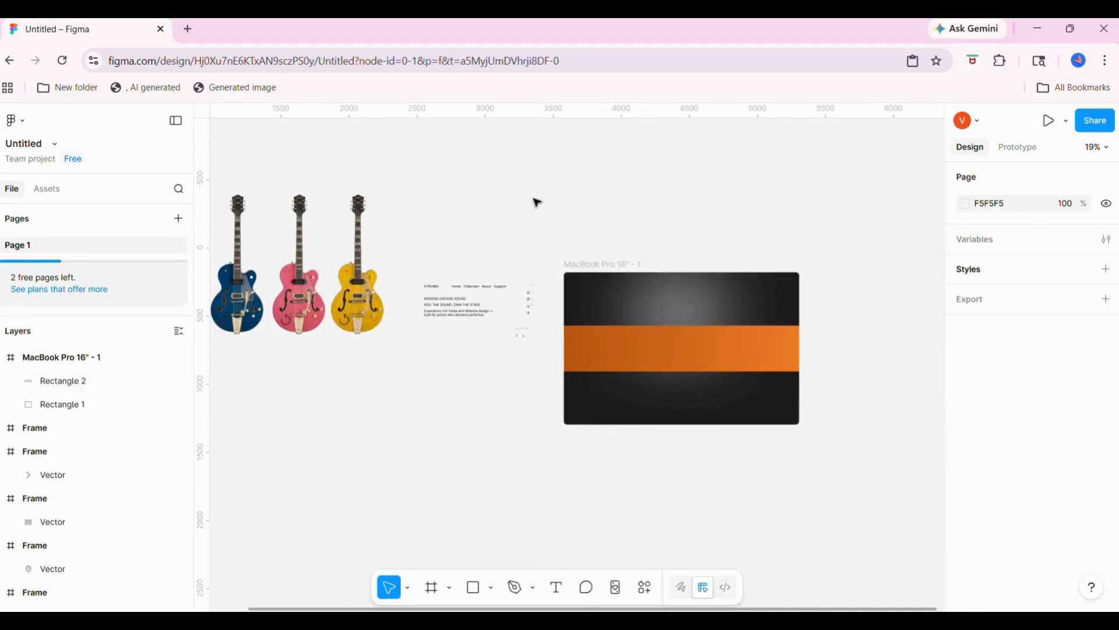
scroll(537, 202, up, 3)
scroll(537, 202, right, 2)
scroll(537, 203, down, 1)
scroll(536, 202, left, 6)
drag(292, 309, 897, 407)
scroll(898, 406, right, 2)
- Rotate the orange guitar to about -89.62° so it lies along the band, and scale it to about 477 × 1256
drag(782, 272, 928, 322)
scroll(675, 384, right, 5)
drag(675, 384, 678, 389)
scroll(674, 385, up, 5)
drag(798, 300, 885, 266)
drag(671, 343, 628, 359)
scroll(629, 359, down, 5)
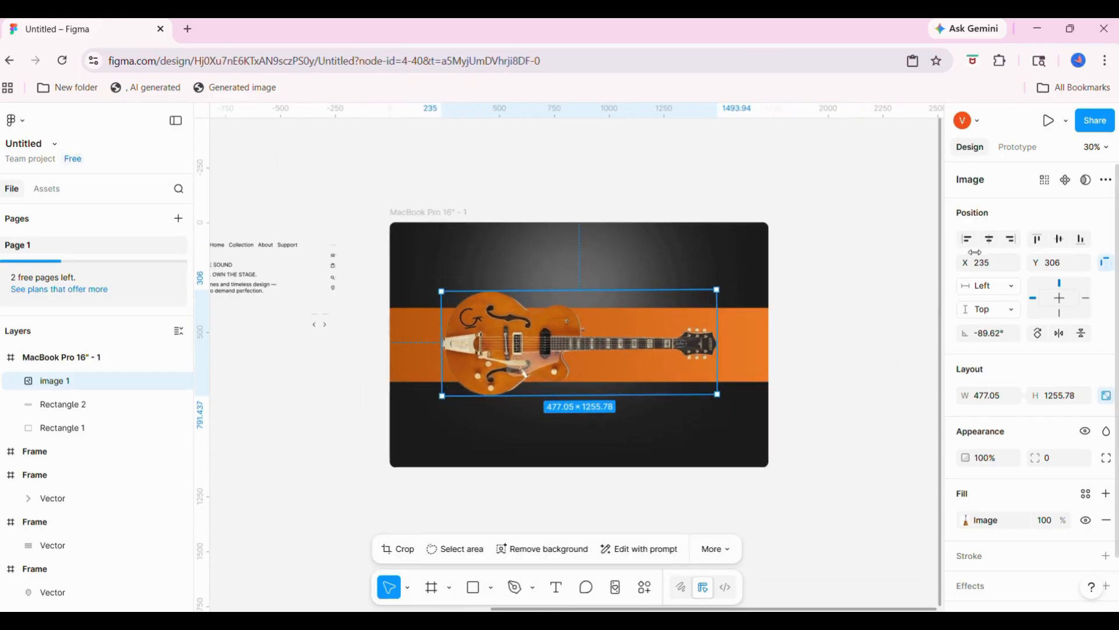
- Center the guitar image horizontally and vertically in the frame
click(997, 240)
click(1061, 240)
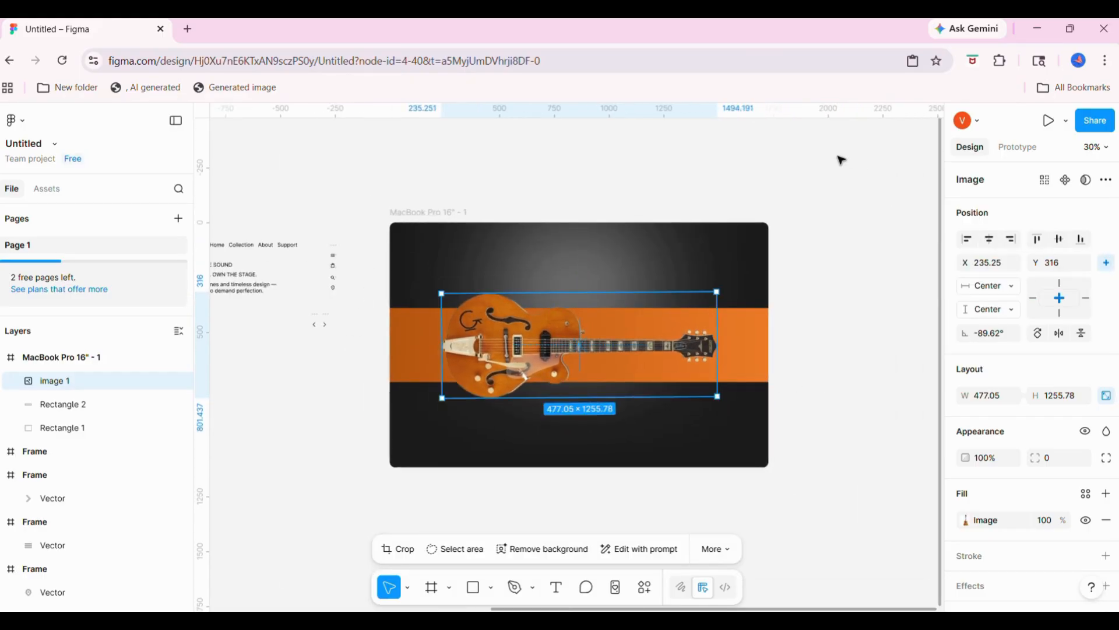
click(840, 159)
- Move the STRUMIX title and the Home Collection About Support text to the upper edge of the frame
scroll(340, 298, up, 4)
scroll(341, 297, down, 3)
scroll(341, 297, left, 3)
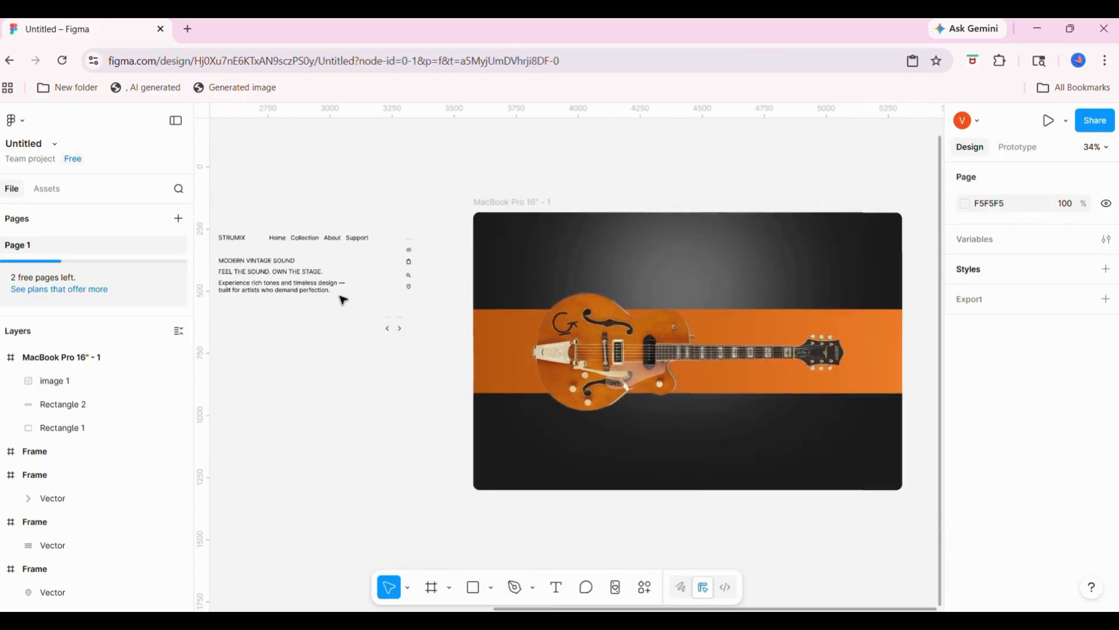
scroll(342, 299, up, 2)
drag(443, 324, 660, 322)
- Change the fill of the STRUMIX title and navigation text to white
scroll(659, 322, right, 3)
scroll(969, 441, down, 4)
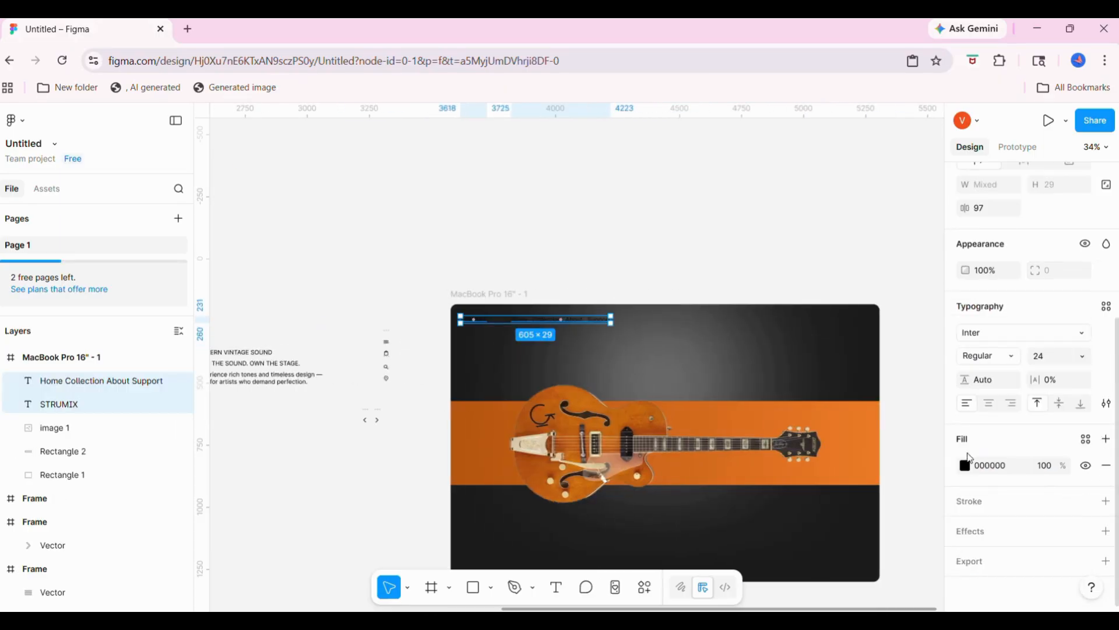
click(965, 467)
drag(822, 339, 563, 200)
click(564, 199)
- Raise the STRUMIX title slightly, and center the navigation text horizontally in the frame at Y 37
click(488, 321)
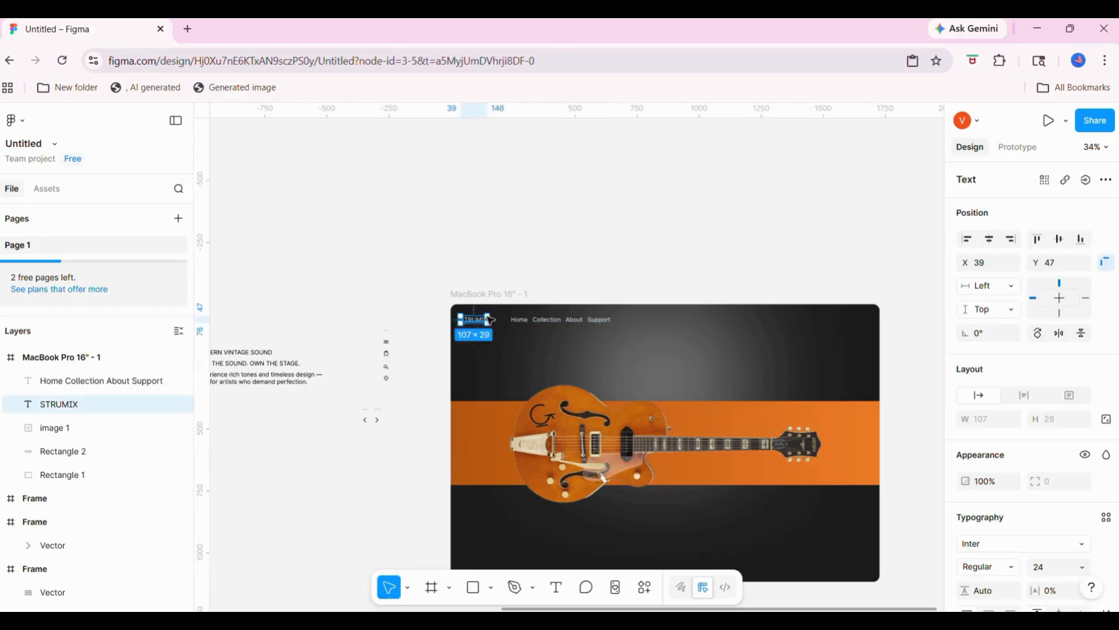
click(560, 319)
click(991, 239)
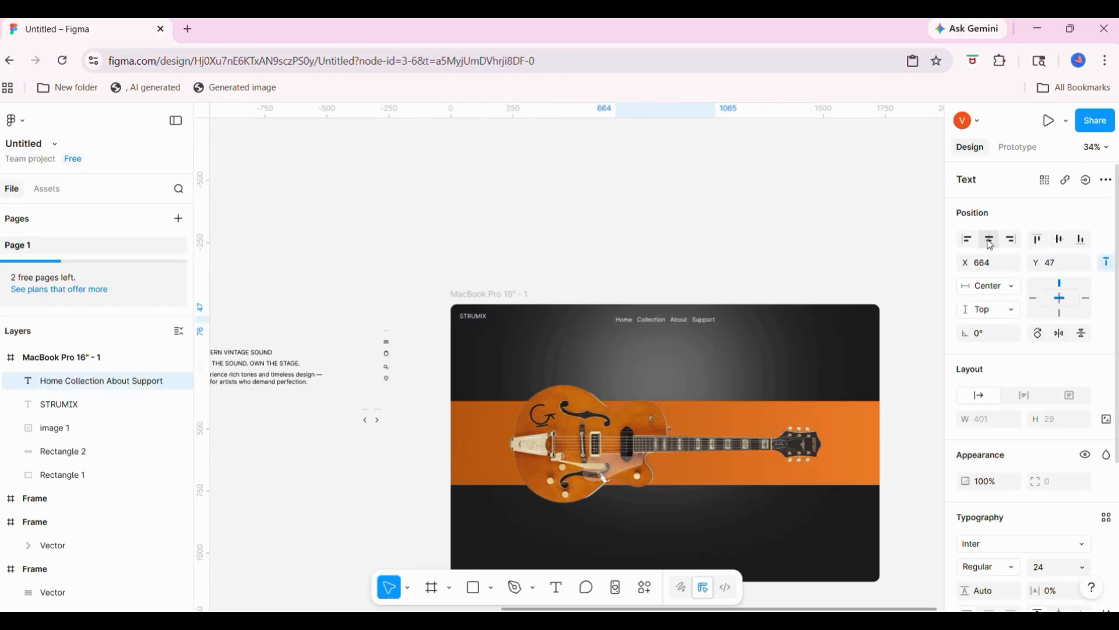
key(Up)
key(Up)
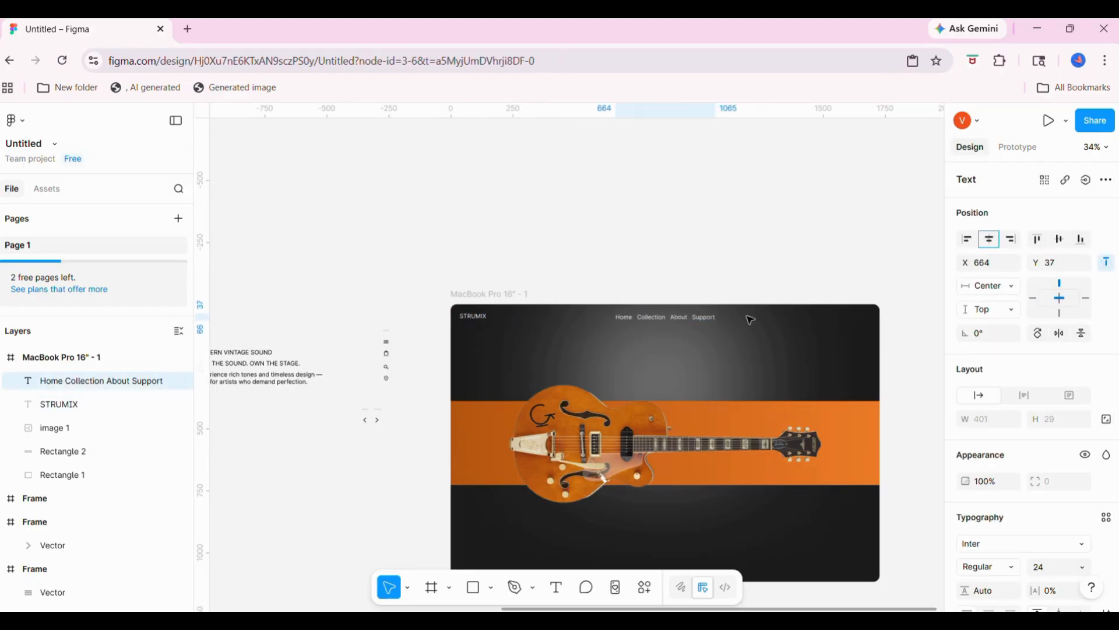
- Draw a vertical strip about 79 × 390 in the frame's upper-right corner above the band and make it medium grey
scroll(747, 317, right, 4)
scroll(612, 317, up, 5)
scroll(583, 408, right, 1)
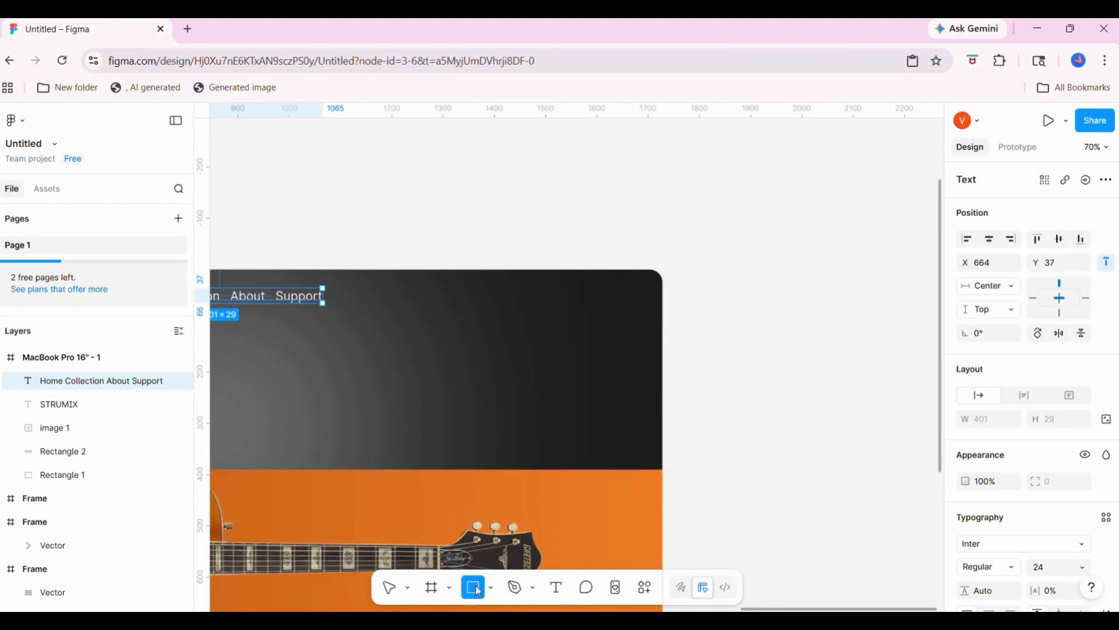
drag(621, 272, 664, 469)
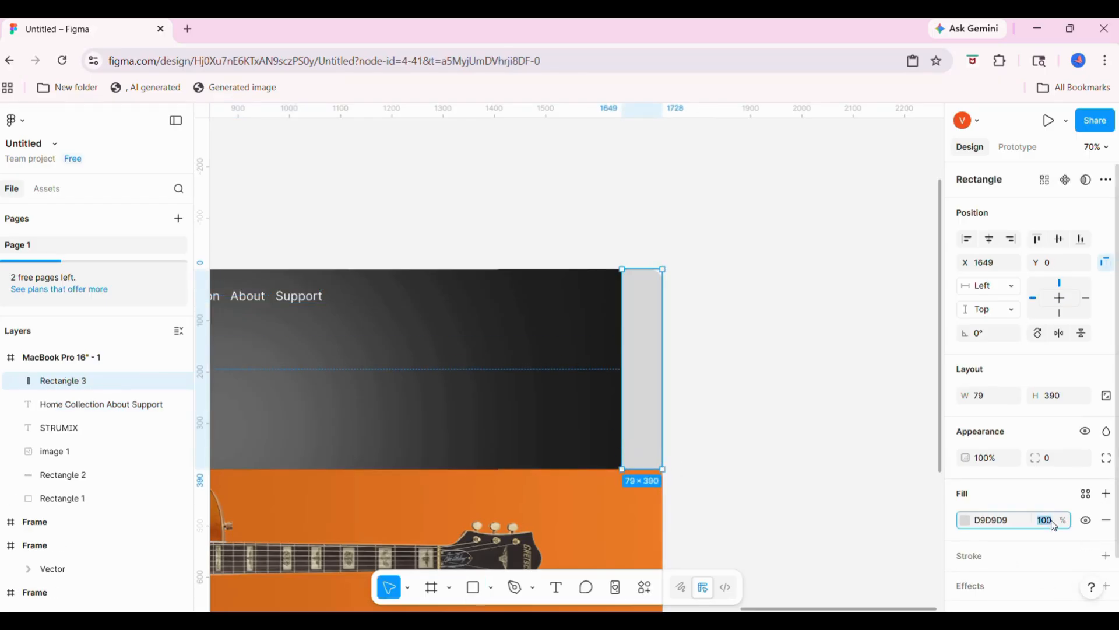
click(966, 520)
click(795, 334)
click(729, 261)
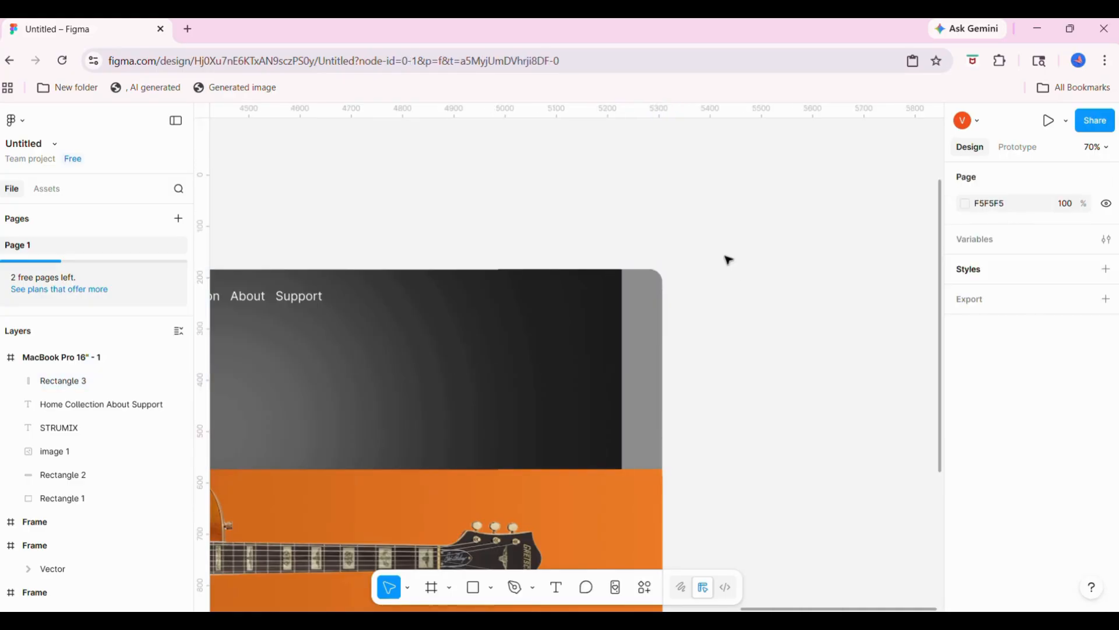
- Move the menu, bag, search and location icons onto the grey strip and resize them to 30 × 30
scroll(729, 260, down, 4)
scroll(729, 260, left, 5)
drag(522, 271, 753, 307)
scroll(752, 307, up, 5)
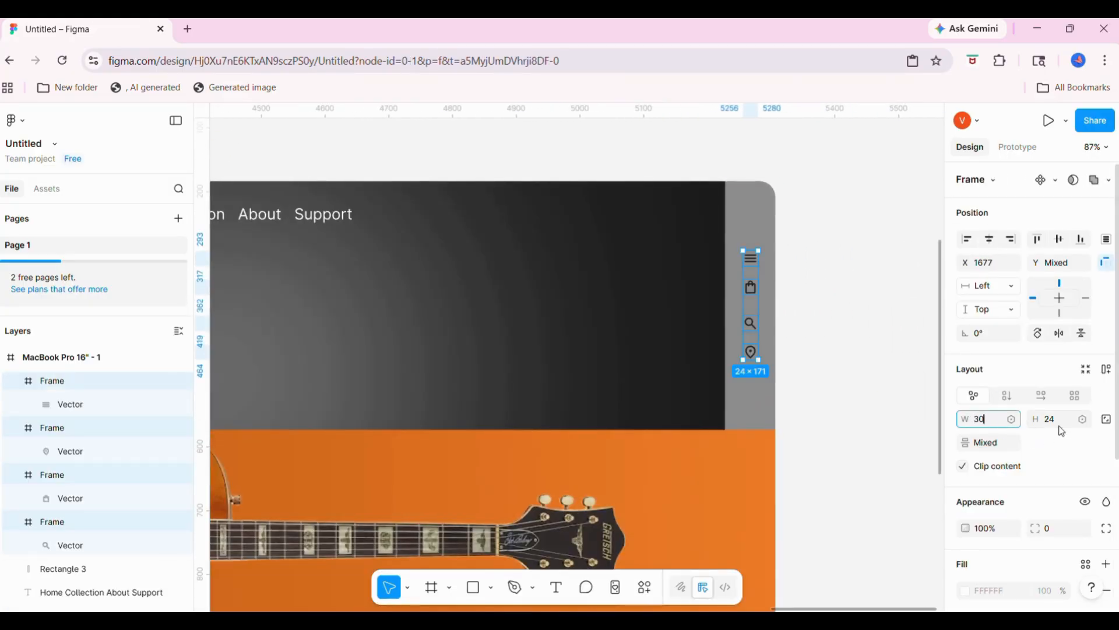
click(800, 445)
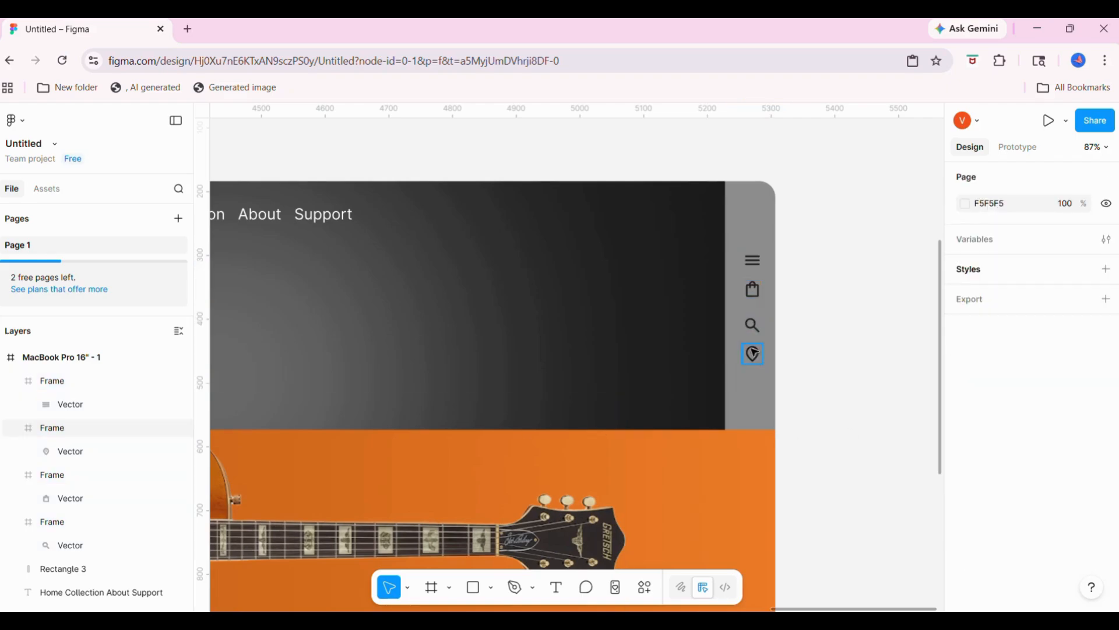
- Combine the four icons on the strip into a vertical auto layout frame
click(753, 353)
shift+click(753, 325)
shift+click(753, 290)
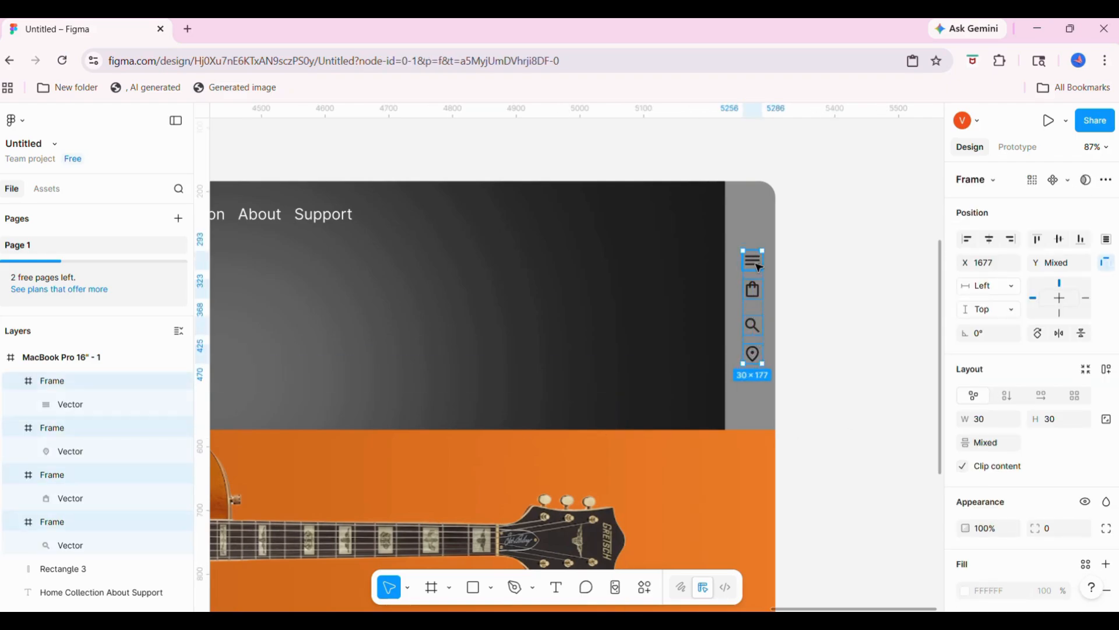
key(shift+a)
- Widen the auto layout spacing between the icons to 56 and place the stack at X 1674, Y 66
key(shift+2)
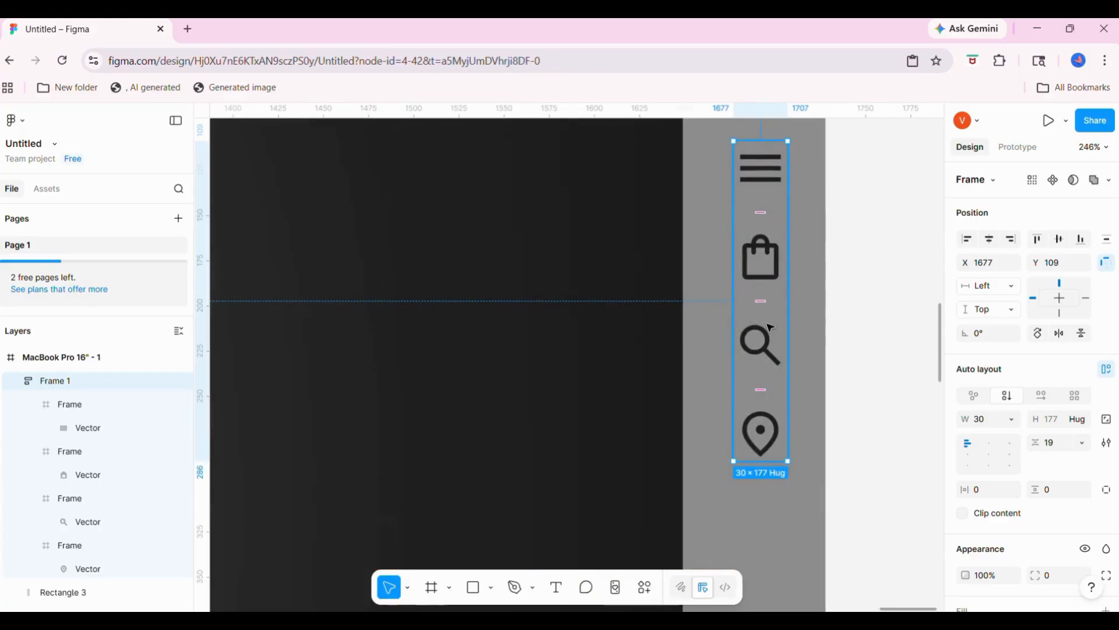
drag(759, 301, 761, 345)
scroll(764, 350, down, 5)
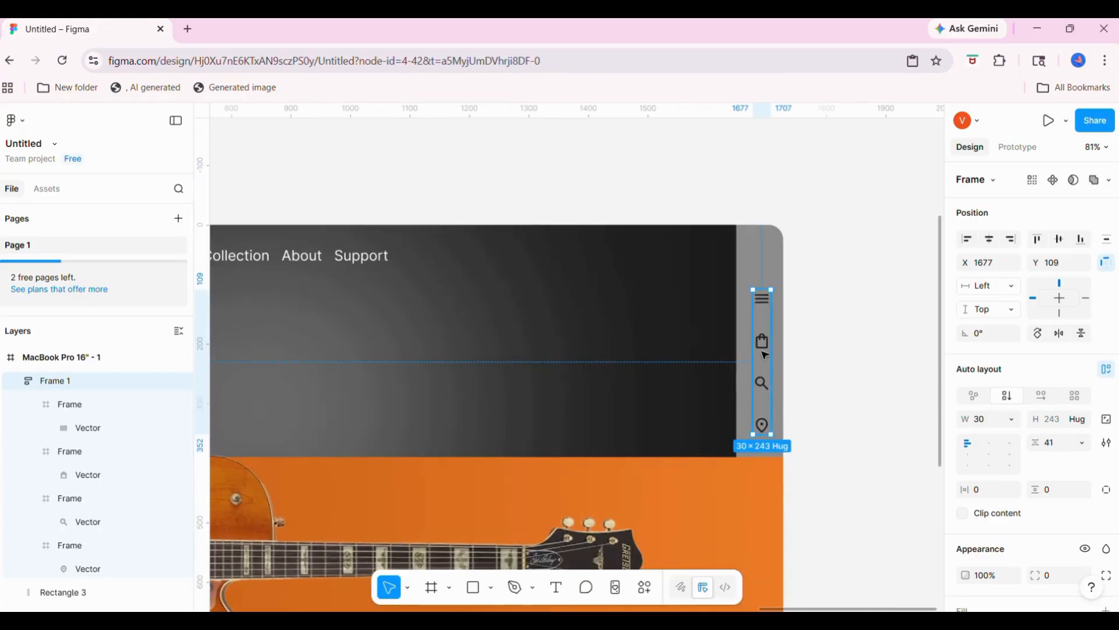
scroll(765, 352, up, 3)
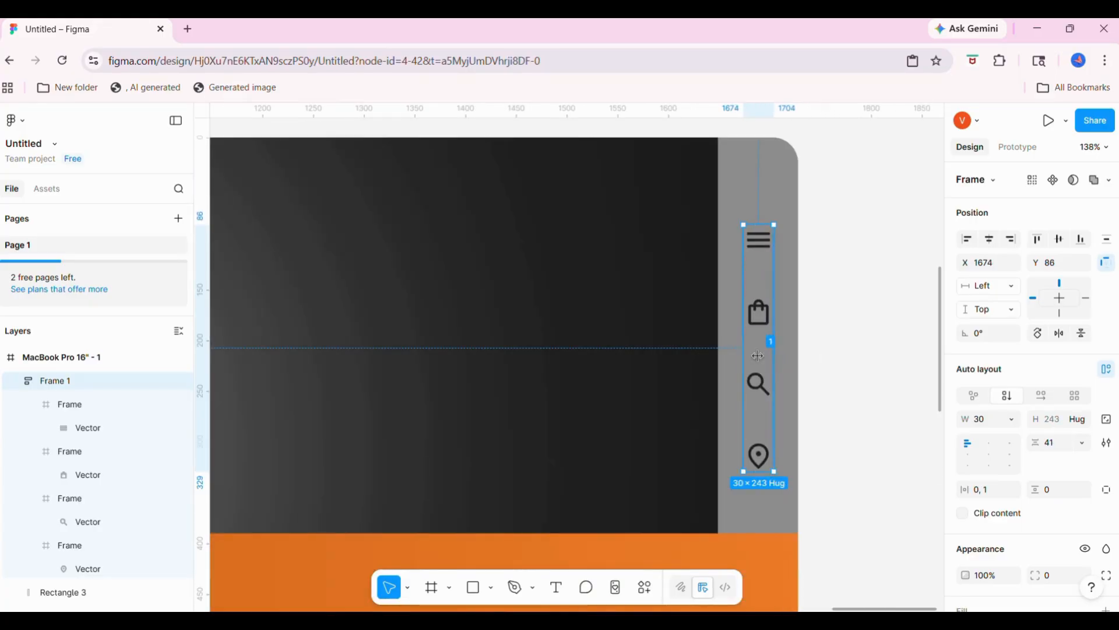
drag(762, 356, 761, 369)
scroll(762, 368, down, 4)
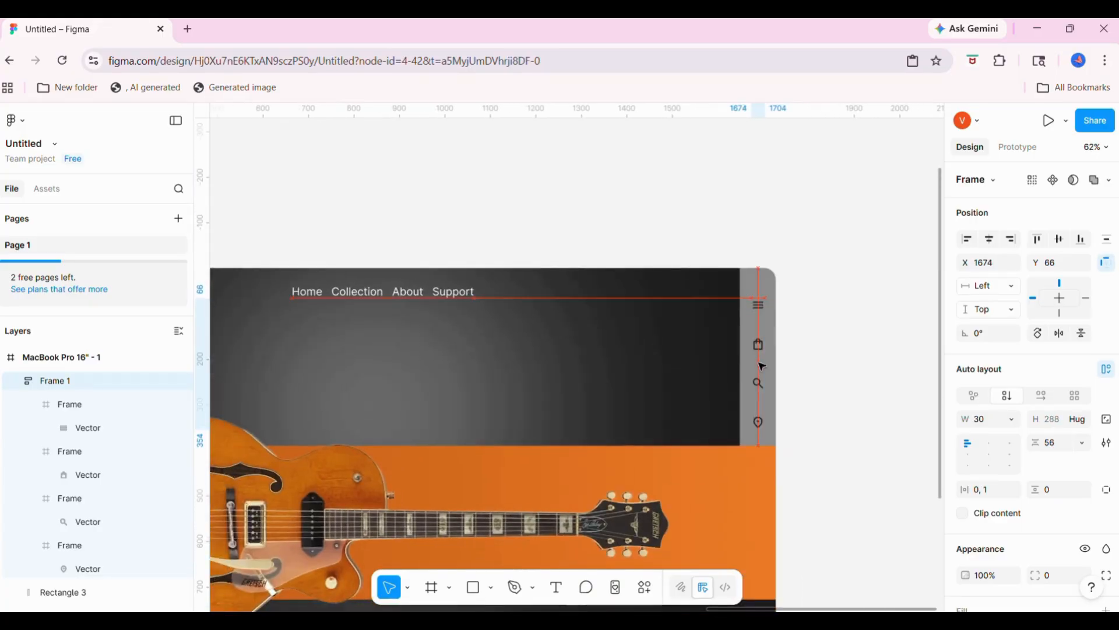
- Try bright lime BFFF00 as the colour of the four sidebar icons
scroll(1020, 437, down, 4)
click(965, 495)
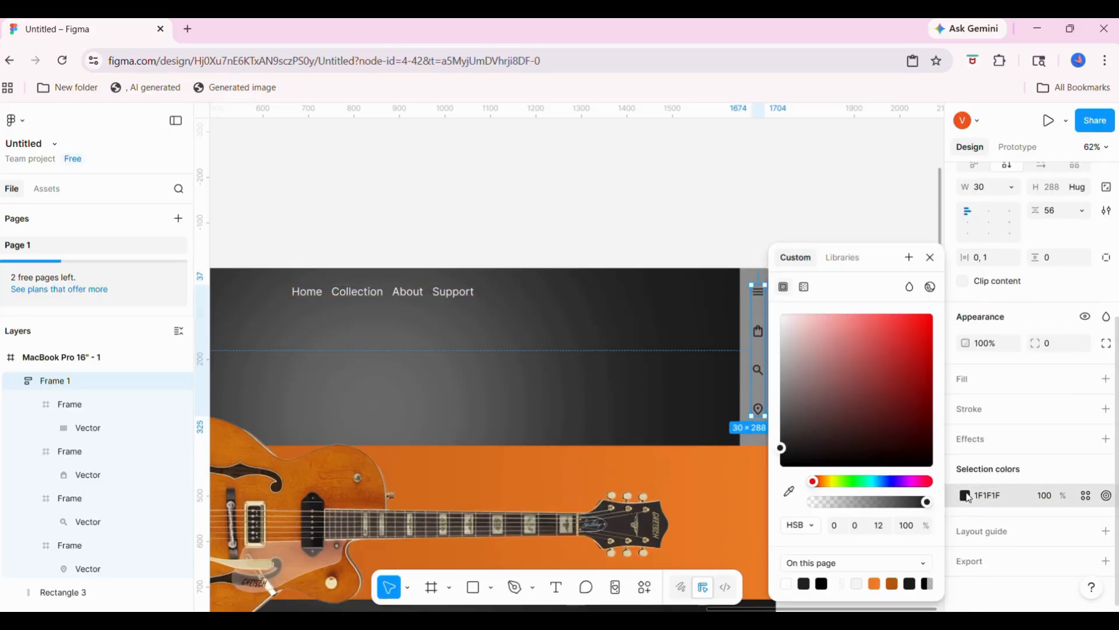
click(837, 481)
drag(908, 359, 932, 314)
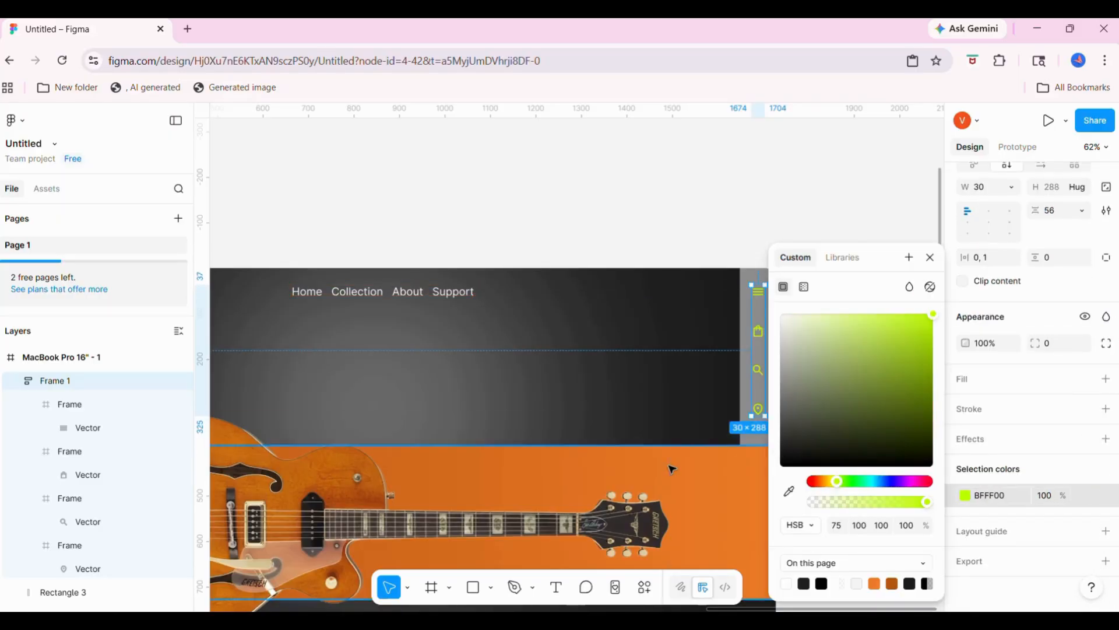
- Try orange on the sidebar icons and lighten it to FFB27A
scroll(670, 469, down, 2)
click(875, 583)
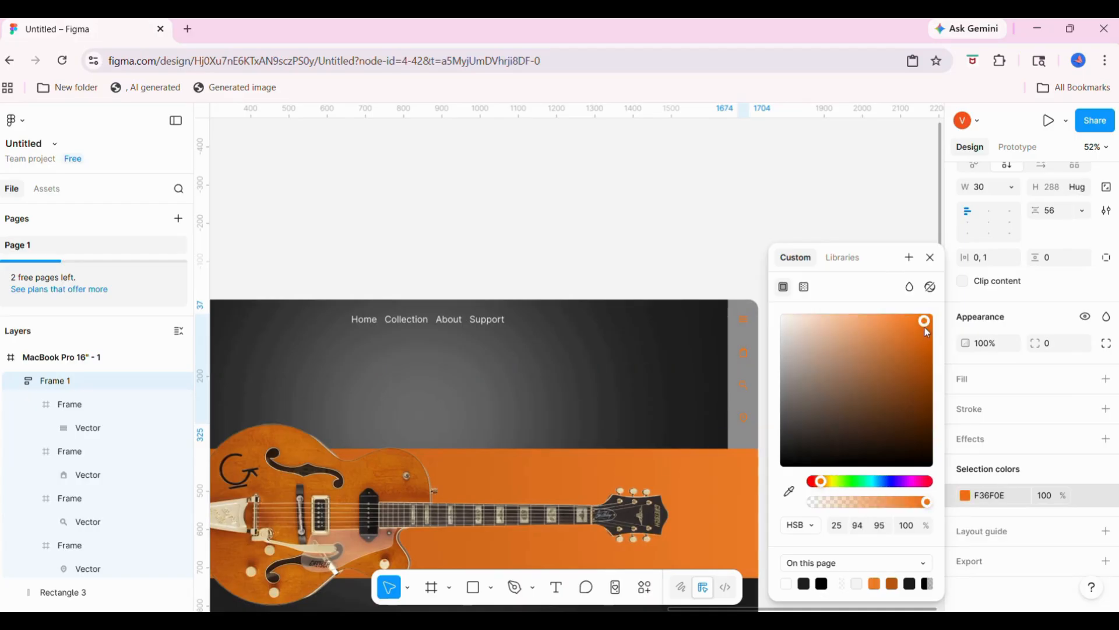
drag(901, 315, 881, 285)
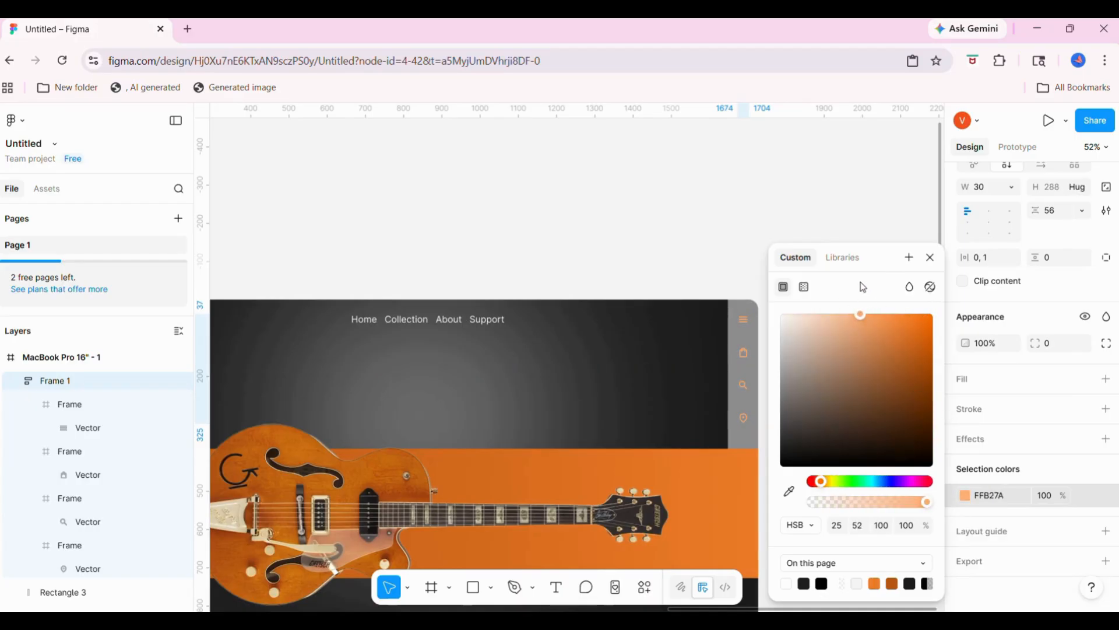
click(687, 180)
scroll(687, 180, down, 3)
scroll(690, 180, up, 1)
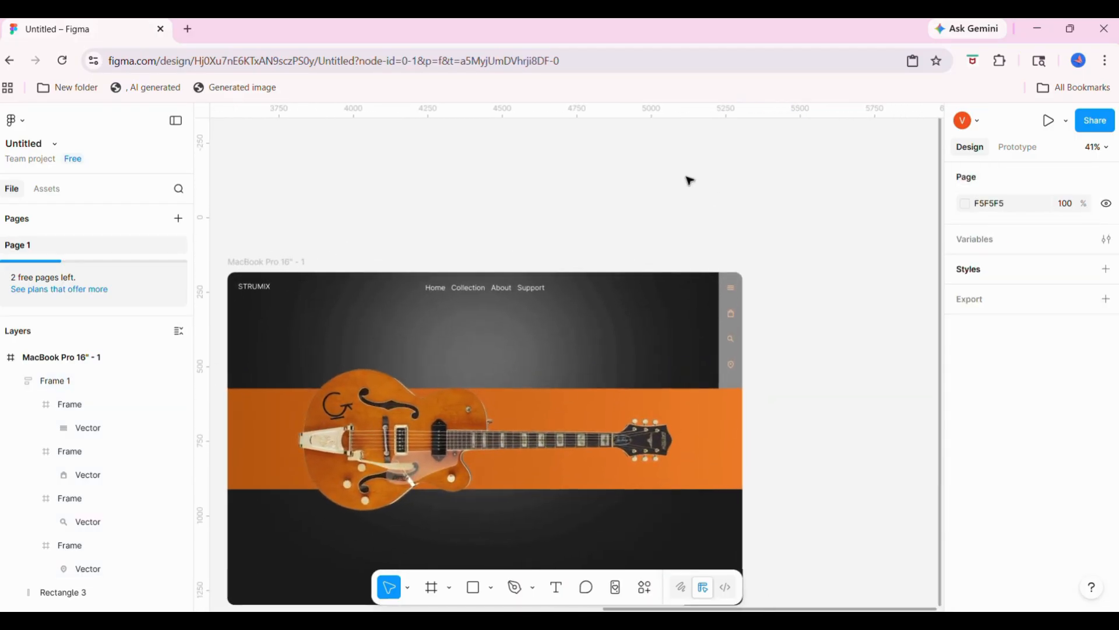
- Try the orange band's colour on the sidebar icons
click(734, 328)
scroll(1027, 408, down, 5)
click(966, 496)
click(791, 475)
click(736, 496)
click(667, 202)
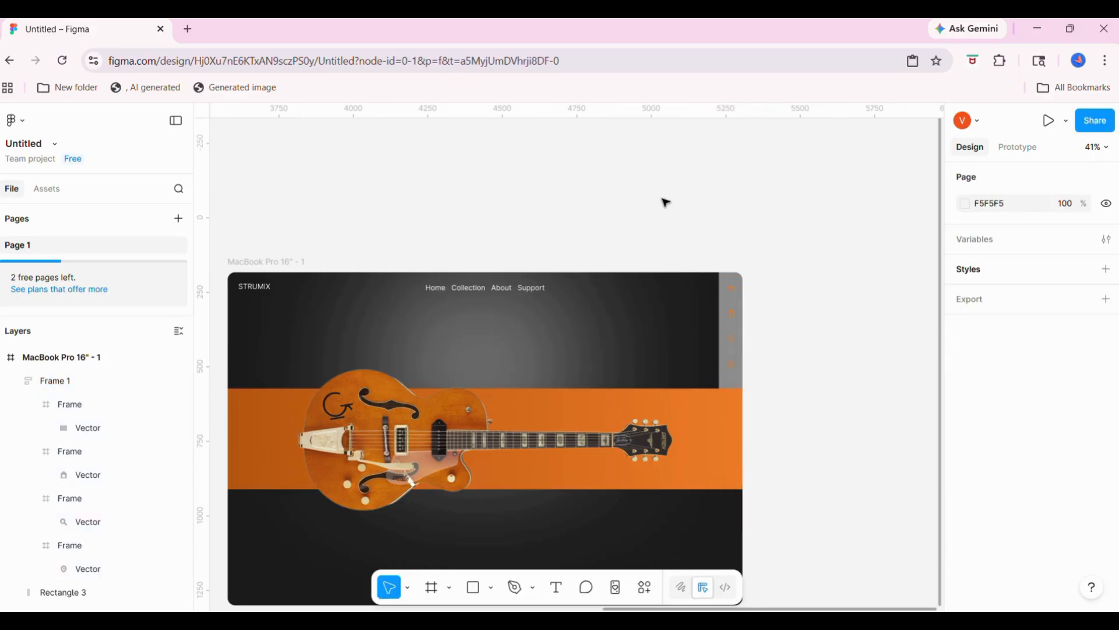
- Recolour the four sidebar icons near-white
click(734, 341)
scroll(1026, 408, down, 5)
click(966, 496)
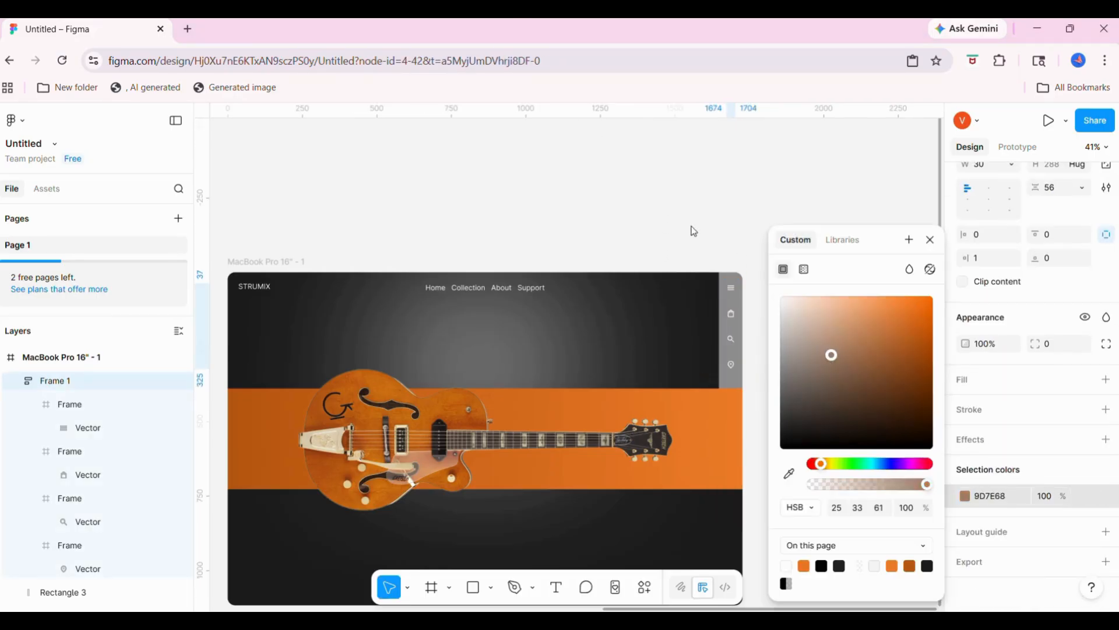
click(709, 236)
- Copy the MODERN VINTAGE SOUND and FEEL THE SOUND. OWN THE STAGE. texts into the frame above the band and fill them with FFFFFF
scroll(684, 225, down, 3)
scroll(684, 225, left, 6)
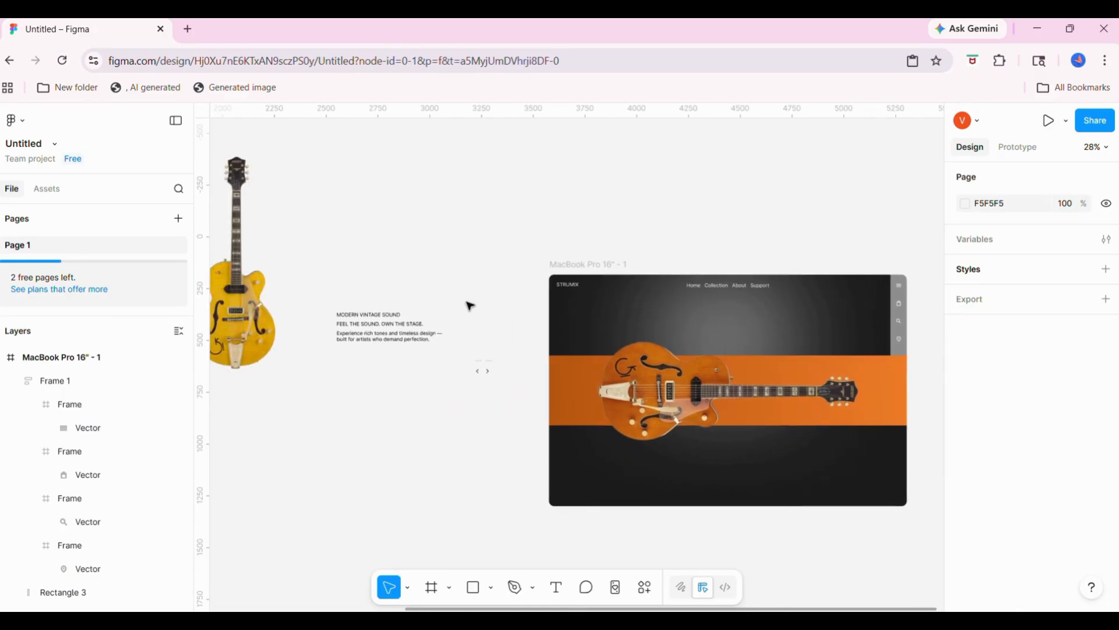
scroll(471, 306, right, 3)
scroll(323, 312, up, 2)
drag(250, 301, 756, 327)
scroll(756, 328, right, 3)
scroll(1011, 436, down, 4)
click(965, 465)
drag(812, 349, 730, 265)
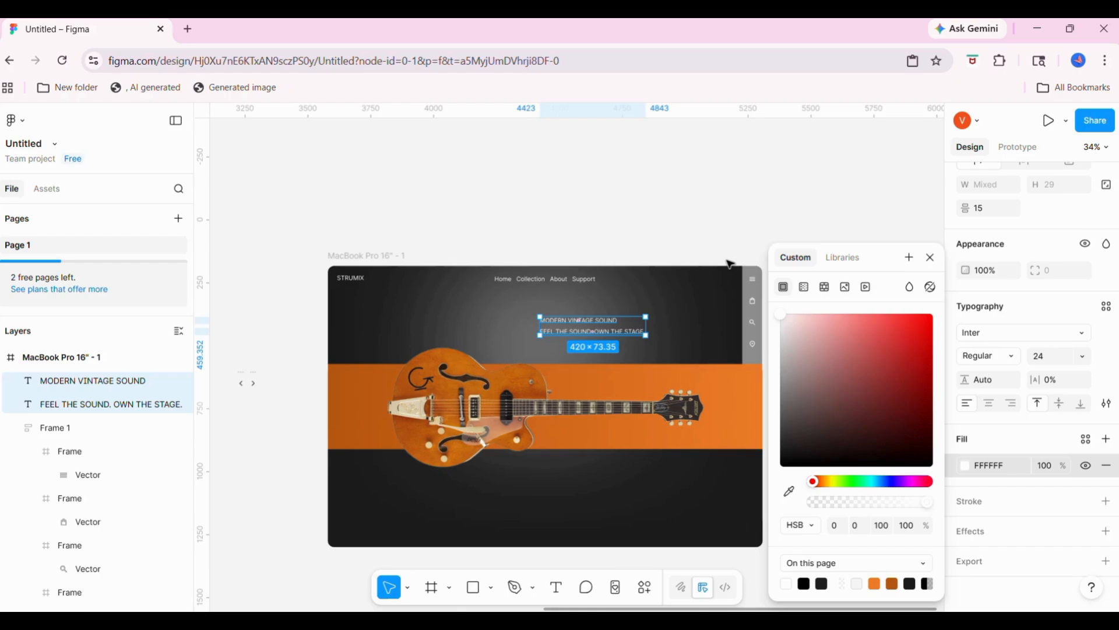
click(702, 172)
- Change the font of FEEL THE SOUND. OWN THE STAGE. in the frame to SF Pro
click(590, 330)
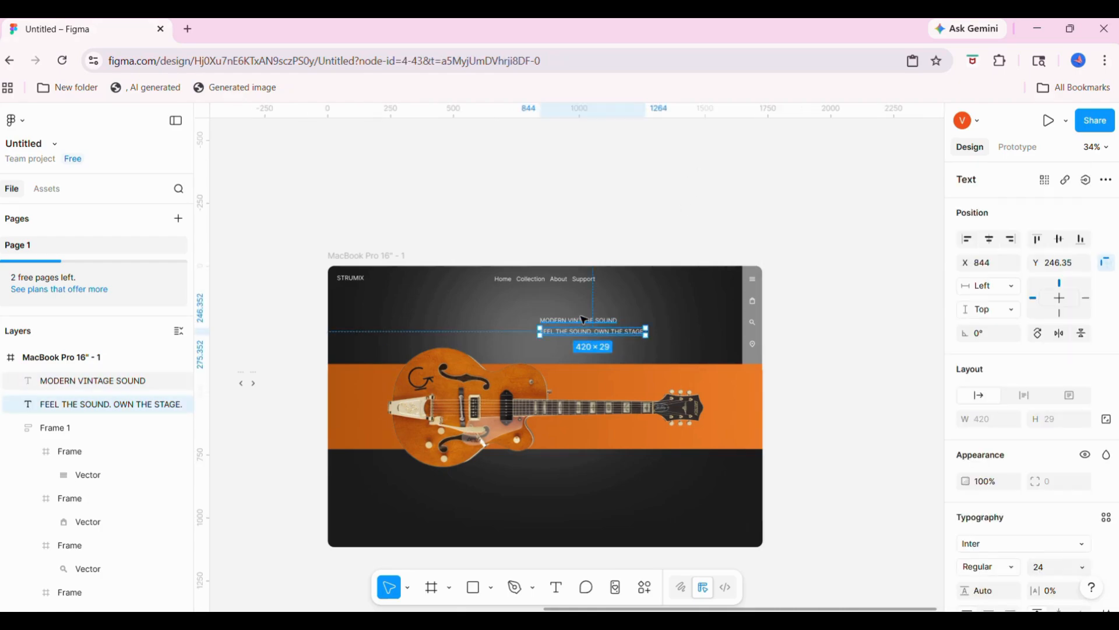
shift+click(584, 320)
scroll(1041, 597, down, 4)
click(1000, 332)
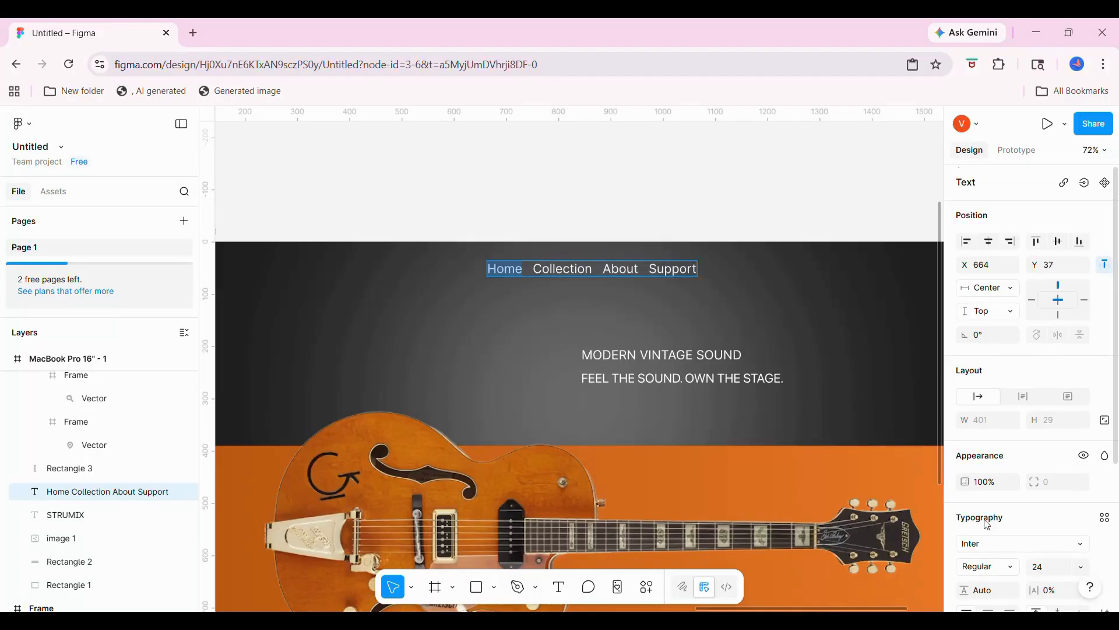
- Make only the word Home in the navigation text bold
scroll(987, 525, down, 3)
click(991, 432)
click(1013, 481)
key(Escape)
scroll(594, 173, down, 4)
click(596, 174)
- Set the FEEL THE SOUND. OWN THE STAGE. headline to Black weight and font size 48
click(630, 263)
scroll(936, 449, down, 1)
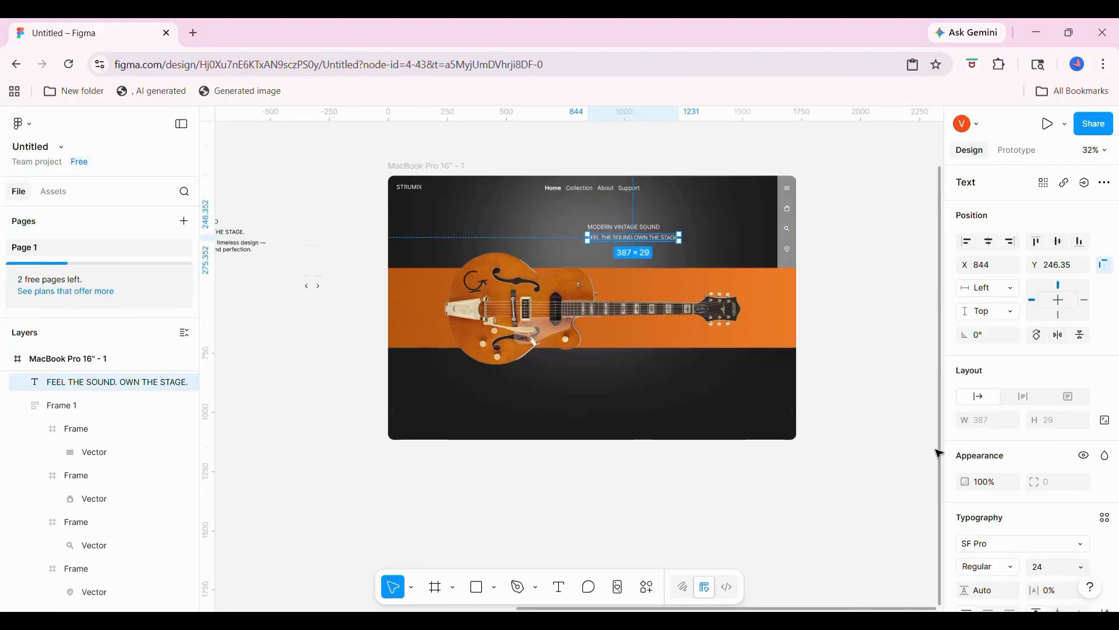
scroll(939, 454, up, 1)
scroll(1020, 438, down, 3)
click(991, 390)
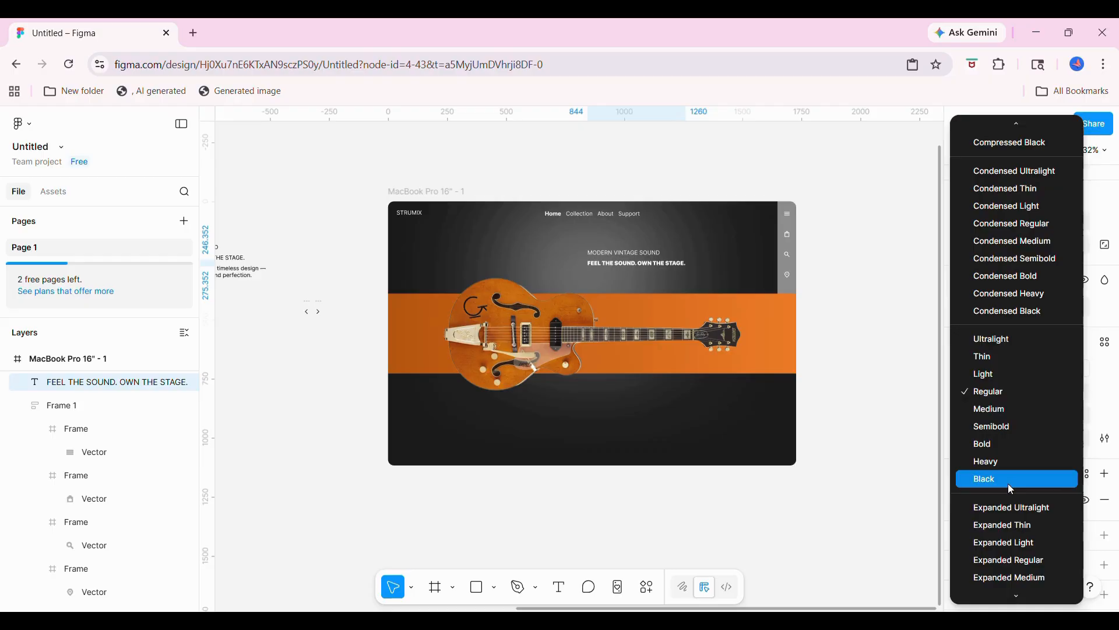
click(1009, 484)
click(1046, 391)
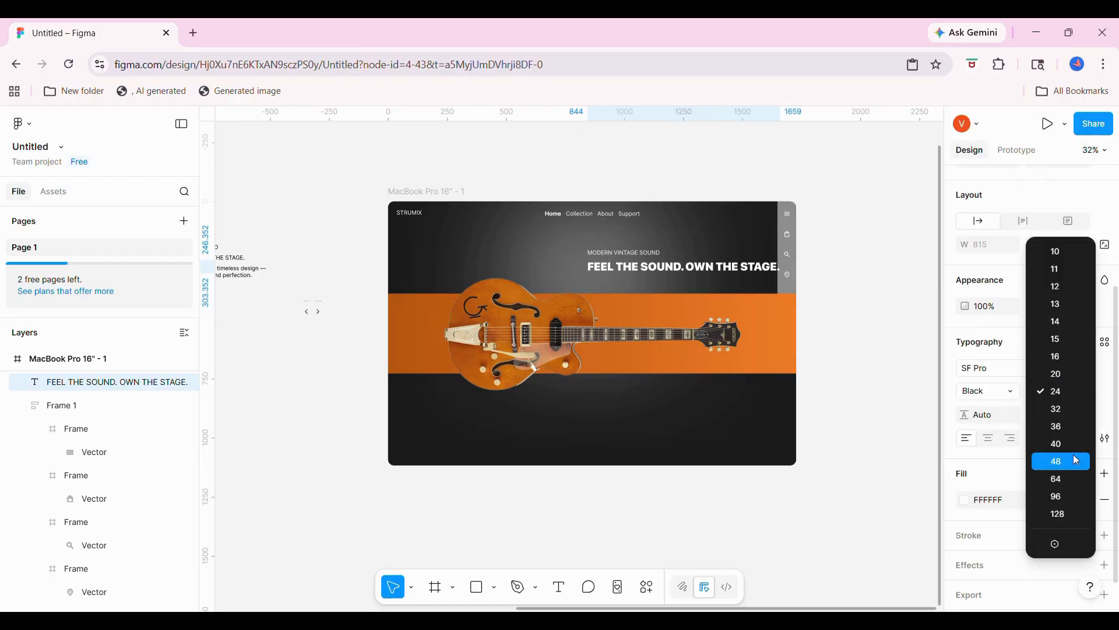
click(1076, 460)
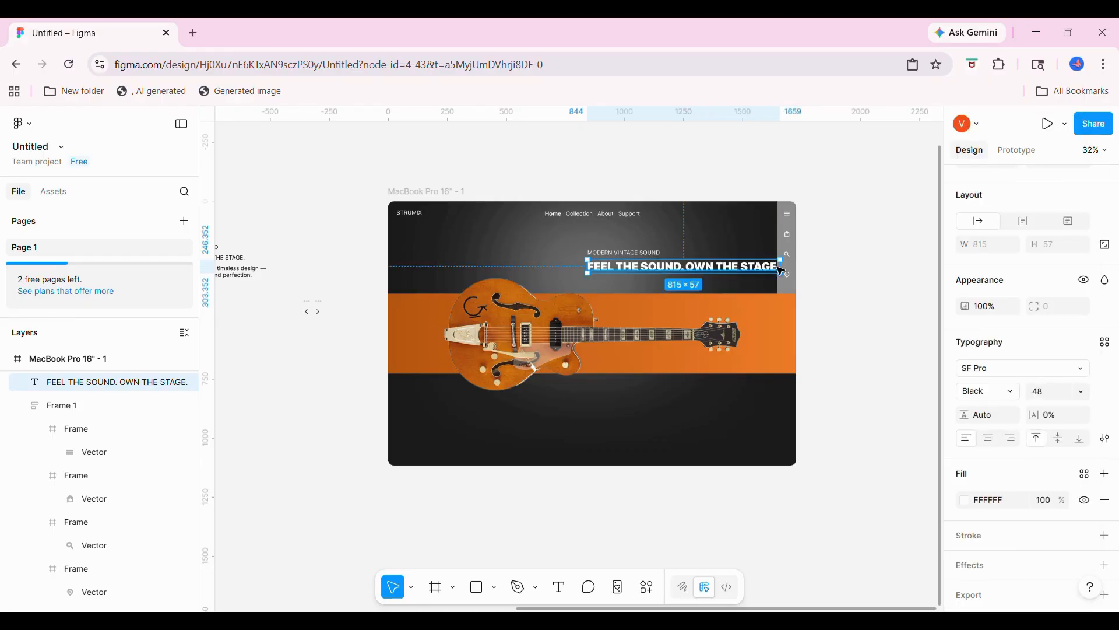
- Wrap the headline onto two lines, enlarge its font to 64 and widen its text box to about 778
drag(781, 270, 759, 269)
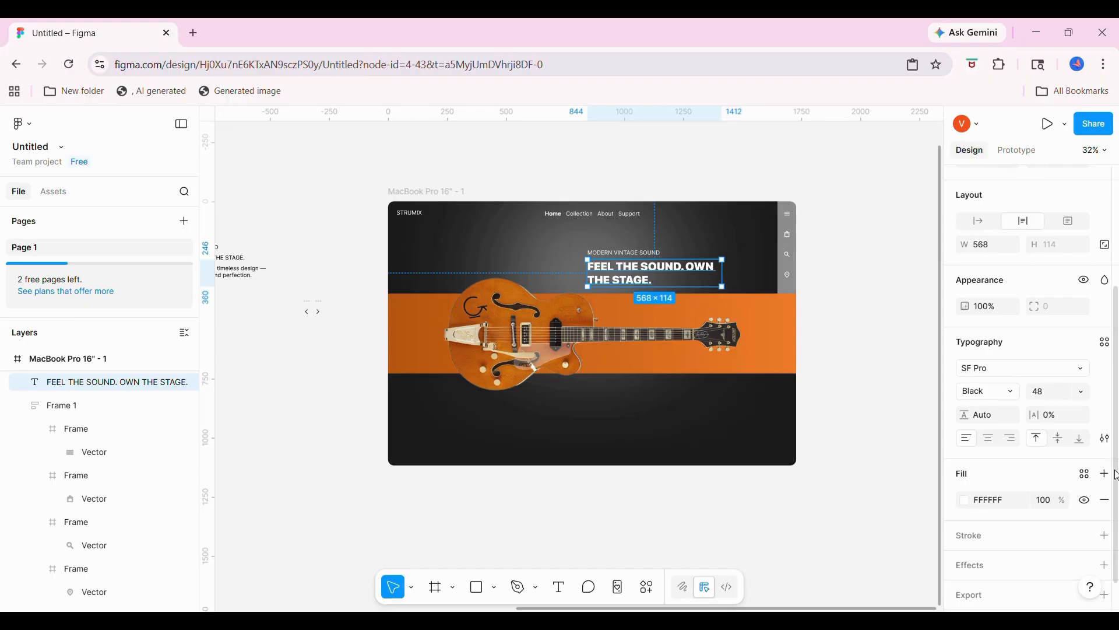
scroll(1079, 362, down, 1)
click(1082, 358)
click(1075, 390)
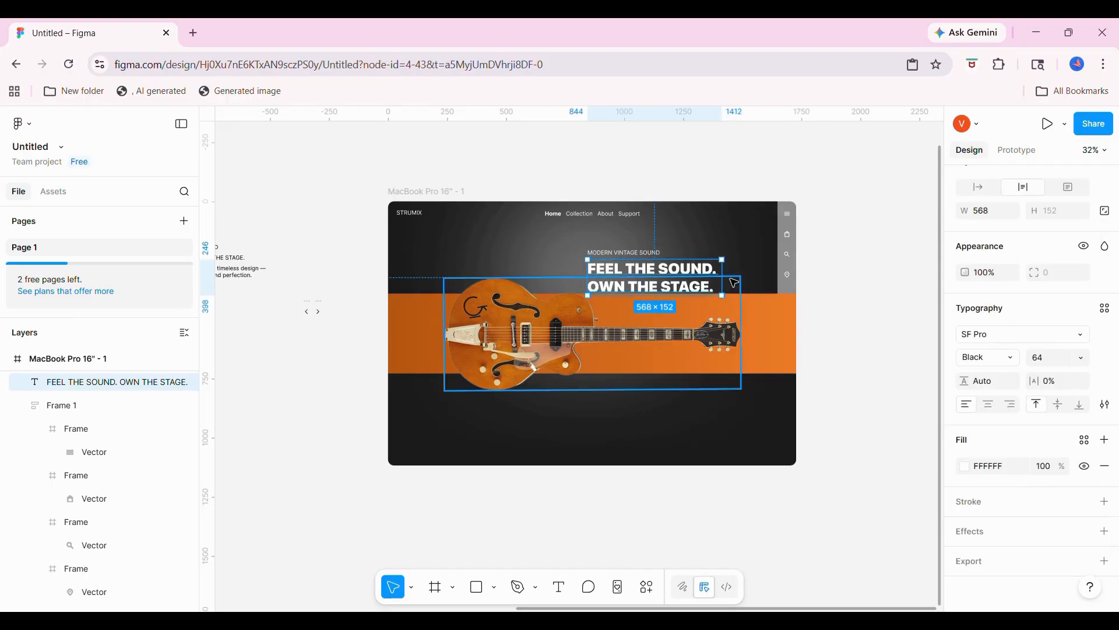
drag(735, 274, 771, 278)
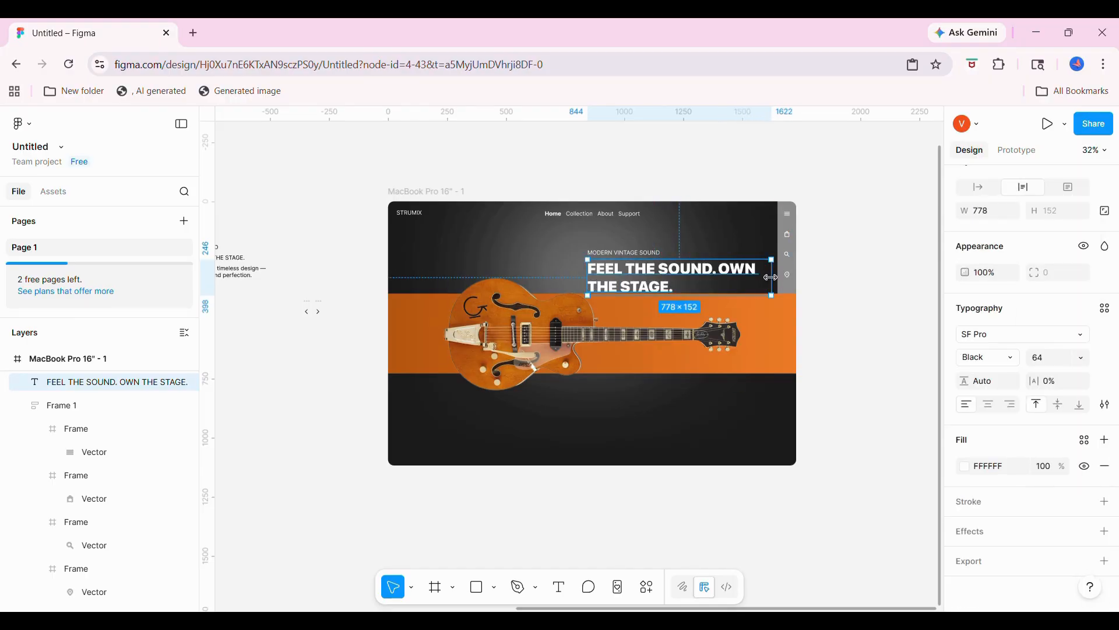
click(825, 274)
- Move MODERN VINTAGE SOUND up above the headline to Y 162 and set its weight to Medium
scroll(630, 281, up, 5)
drag(608, 202, 607, 175)
drag(608, 253, 621, 272)
scroll(610, 233, down, 5)
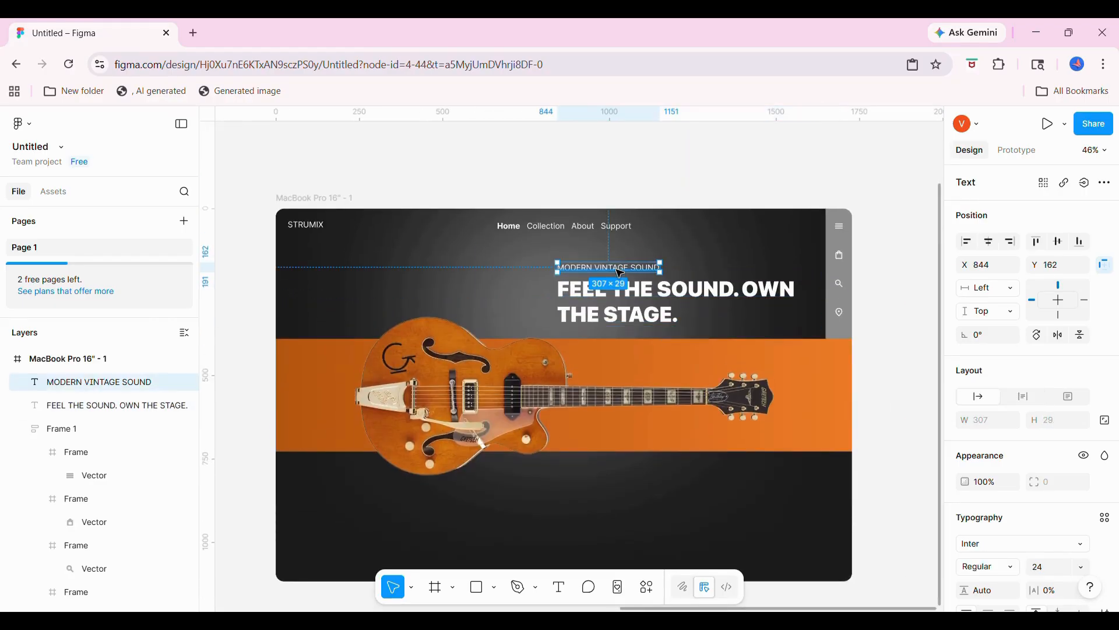
scroll(1060, 455, down, 4)
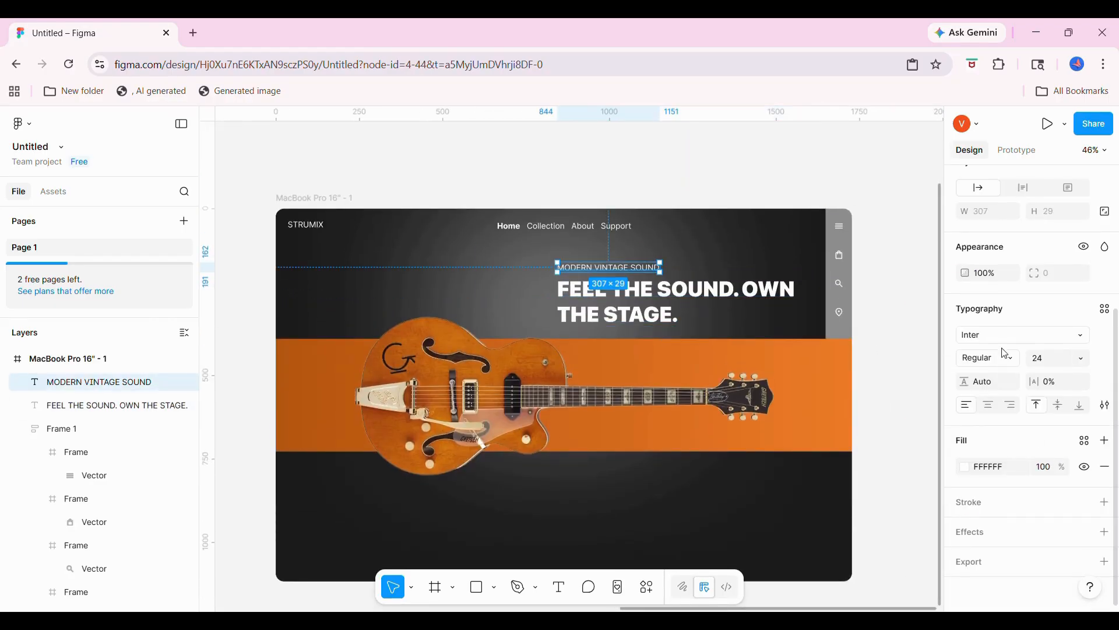
click(1006, 356)
click(1009, 383)
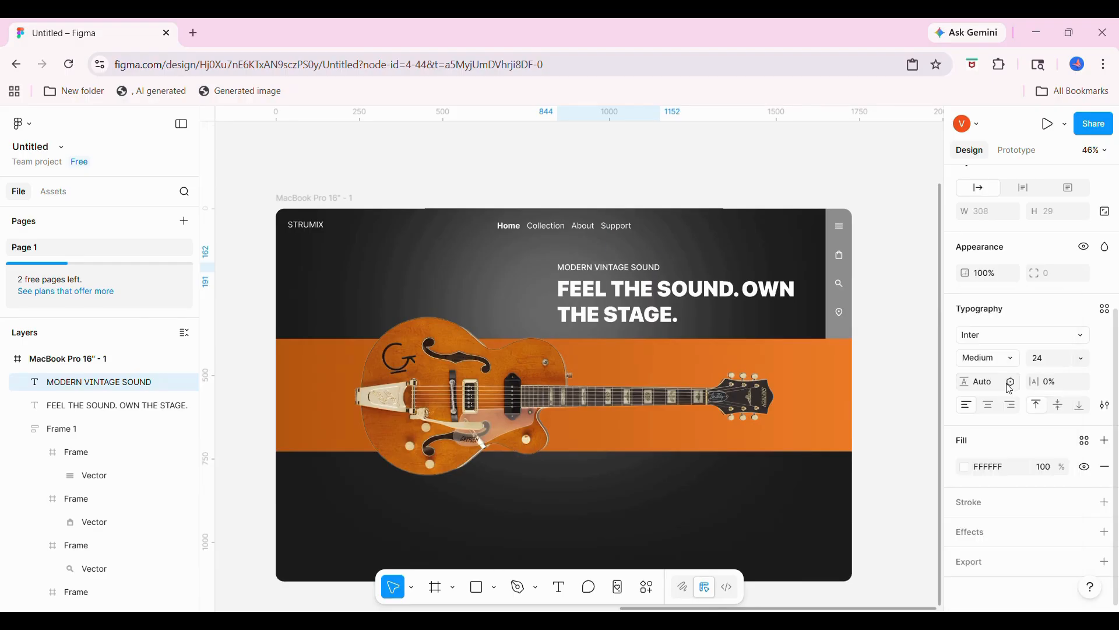
- Shift MODERN VINTAGE SOUND slightly down, closer to the headline
click(769, 173)
scroll(770, 173, down, 3)
scroll(770, 172, up, 2)
click(686, 295)
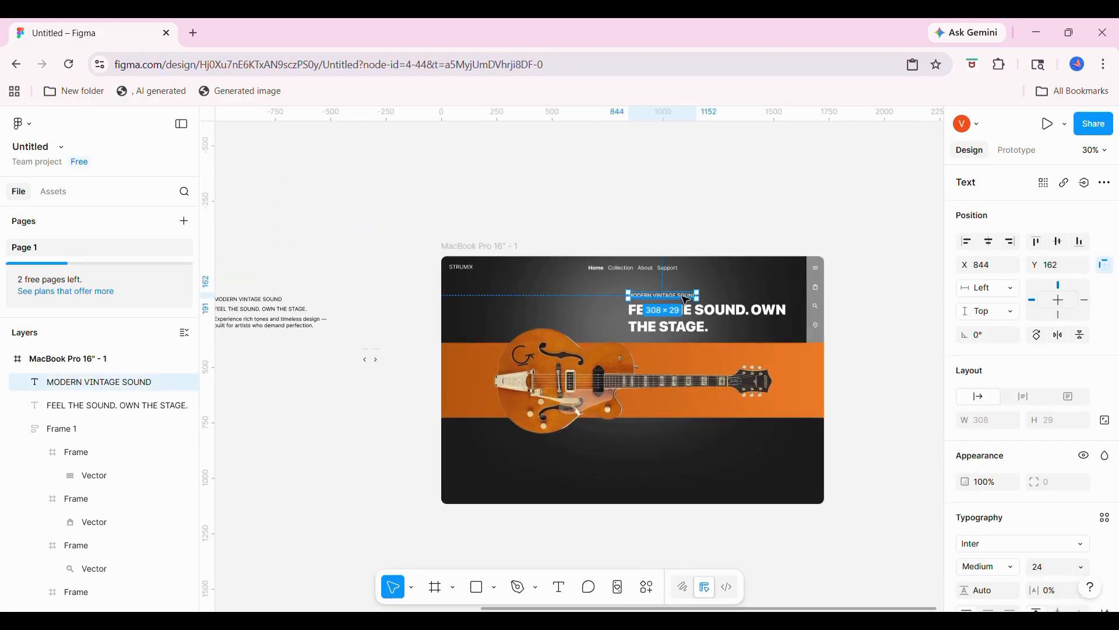
scroll(685, 295, up, 3)
drag(679, 330, 680, 335)
scroll(680, 336, down, 1)
click(697, 237)
- Copy the description paragraph into the frame below the band at about X 864, Y 778 and fill it with FFFFFF
scroll(698, 239, down, 1)
scroll(699, 240, left, 3)
click(355, 330)
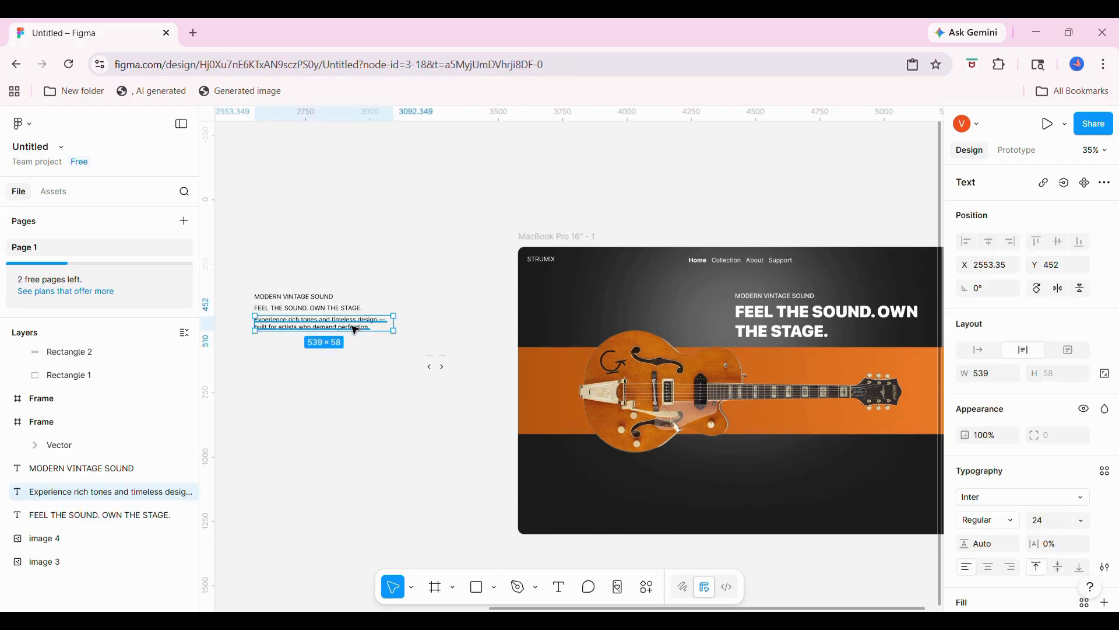
drag(355, 330, 841, 462)
scroll(841, 461, right, 5)
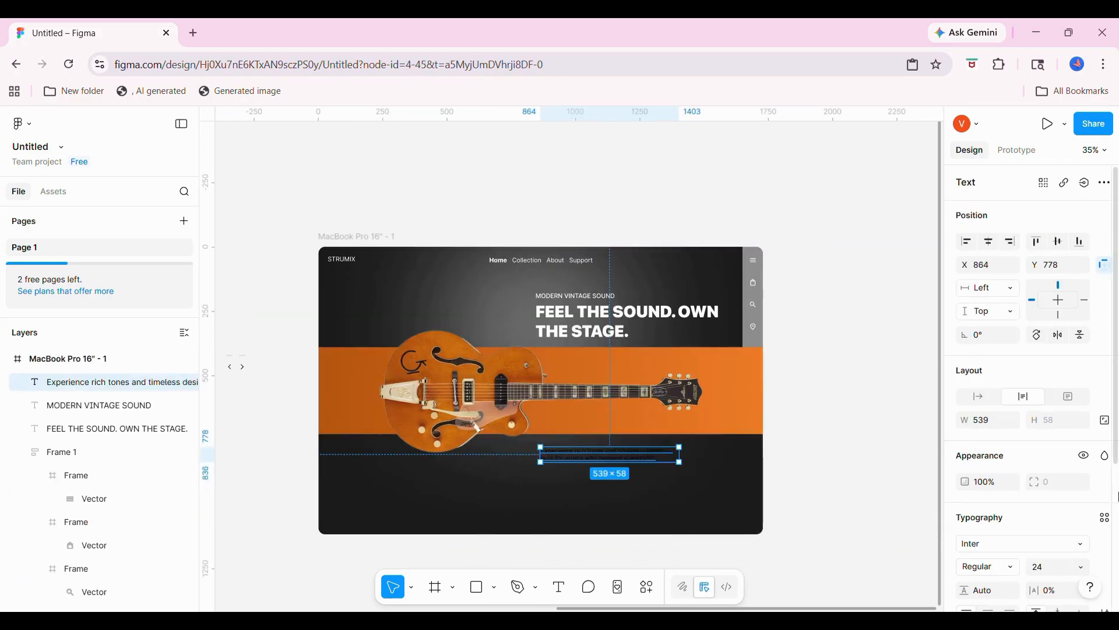
scroll(1083, 389, down, 3)
click(965, 475)
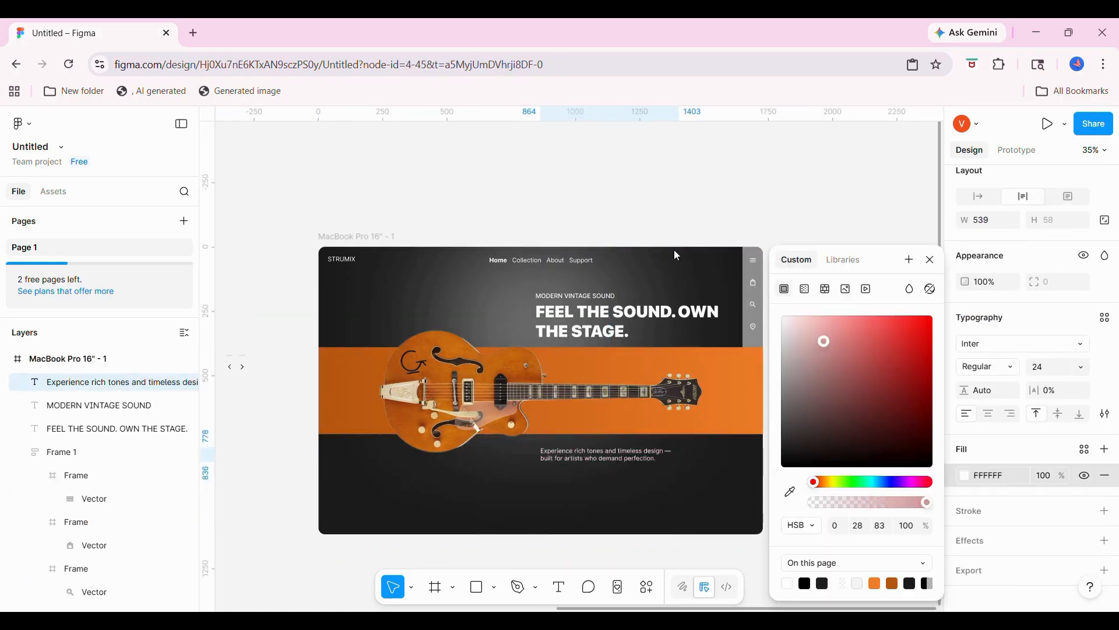
- Set the description to Semi Bold, font size 32, and widen its text box to about 758
click(1004, 368)
click(1015, 401)
click(1078, 373)
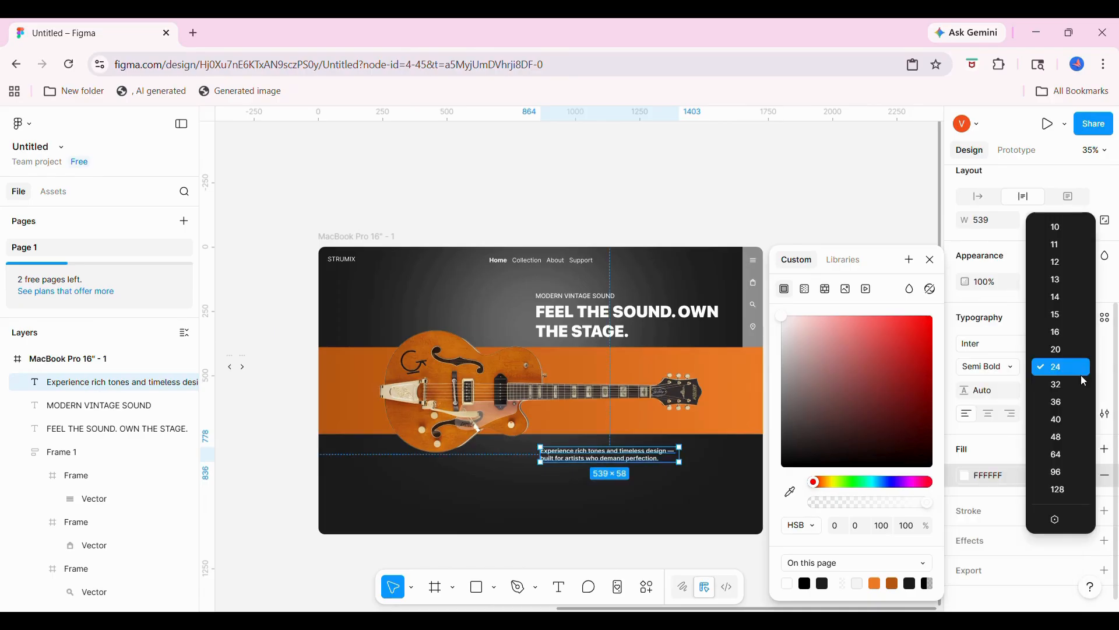
click(1083, 385)
drag(679, 461, 731, 461)
click(682, 130)
- Lower MODERN VINTAGE SOUND to Y 185 and raise the description below the band to Y 766
scroll(682, 130, down, 2)
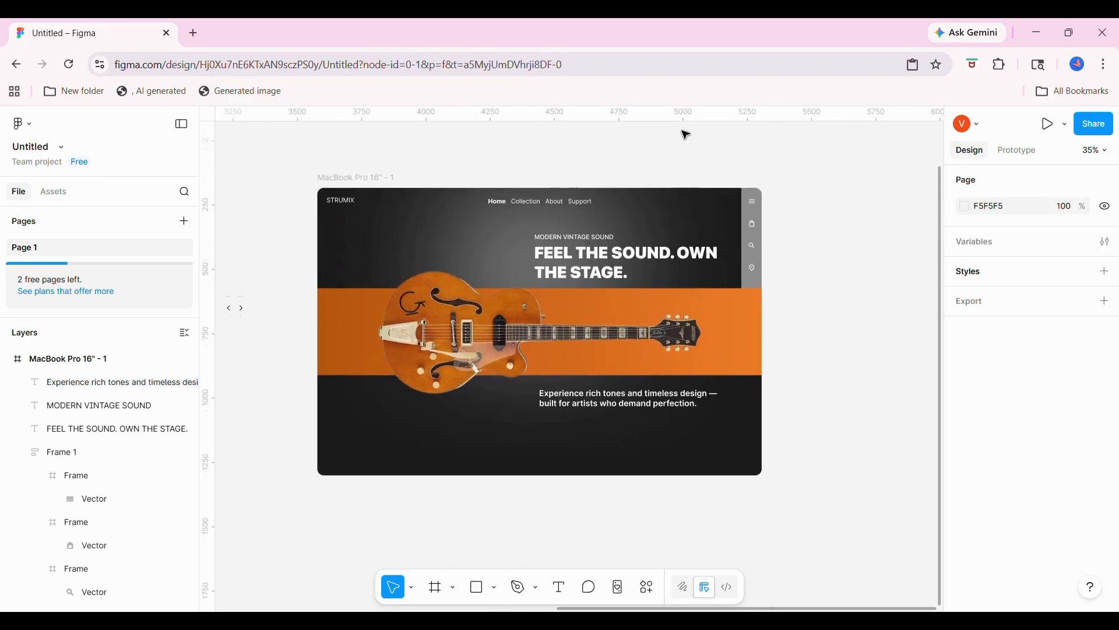
scroll(682, 130, up, 2)
click(603, 281)
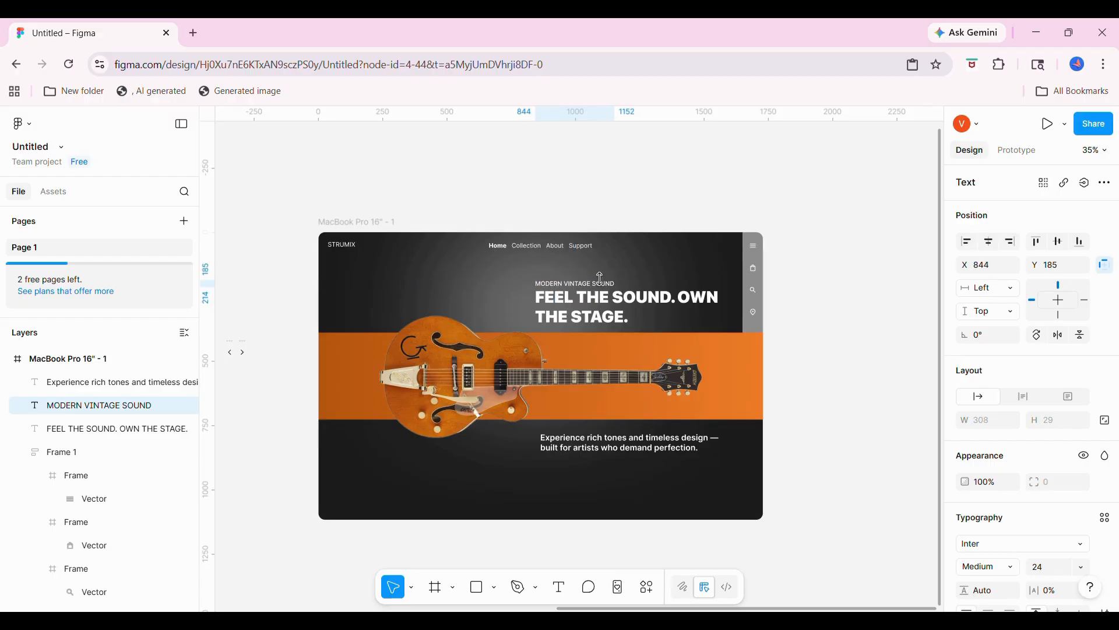
click(629, 443)
scroll(627, 443, up, 5)
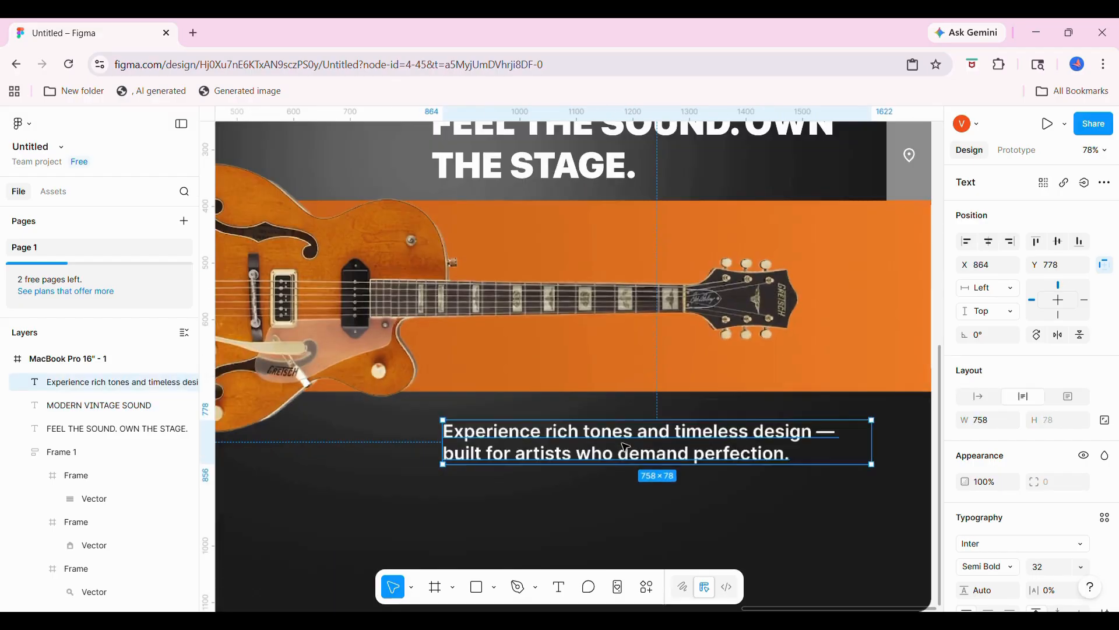
scroll(625, 440, down, 4)
scroll(625, 438, down, 3)
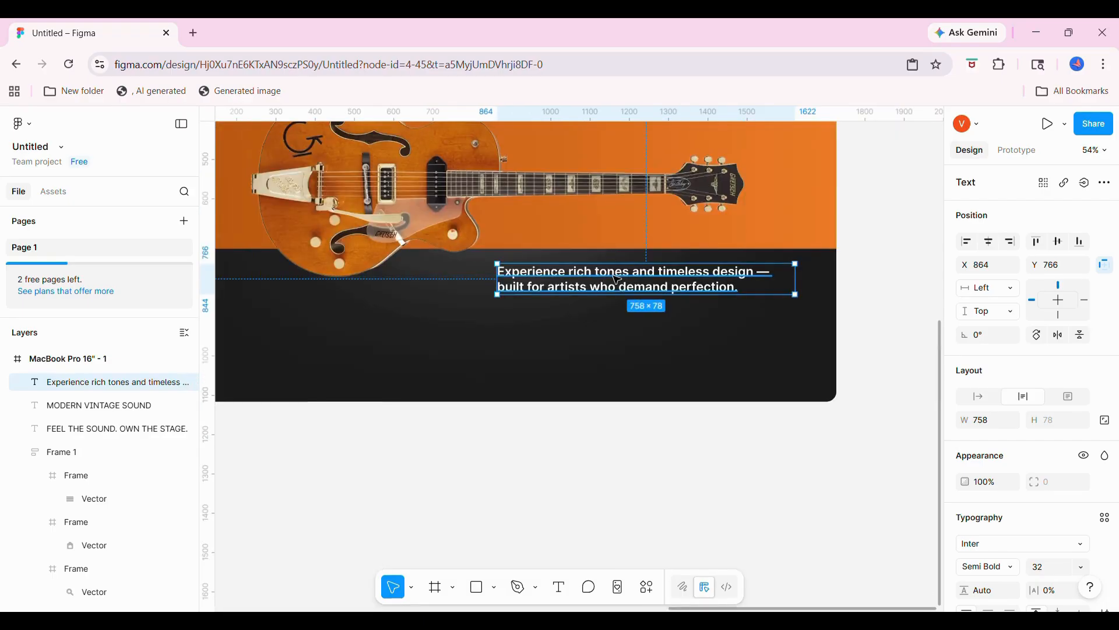
- Reduce the description's font size to 24 and change its fill to light grey
scroll(1055, 519, down, 2)
click(1080, 451)
click(1067, 439)
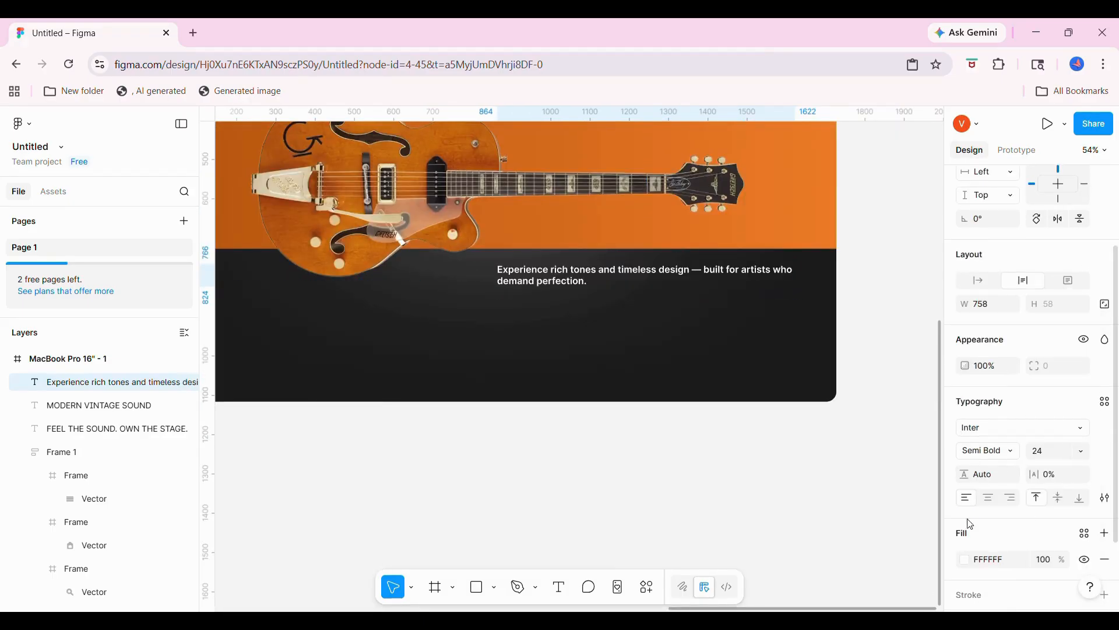
click(966, 560)
drag(821, 385, 777, 356)
click(739, 422)
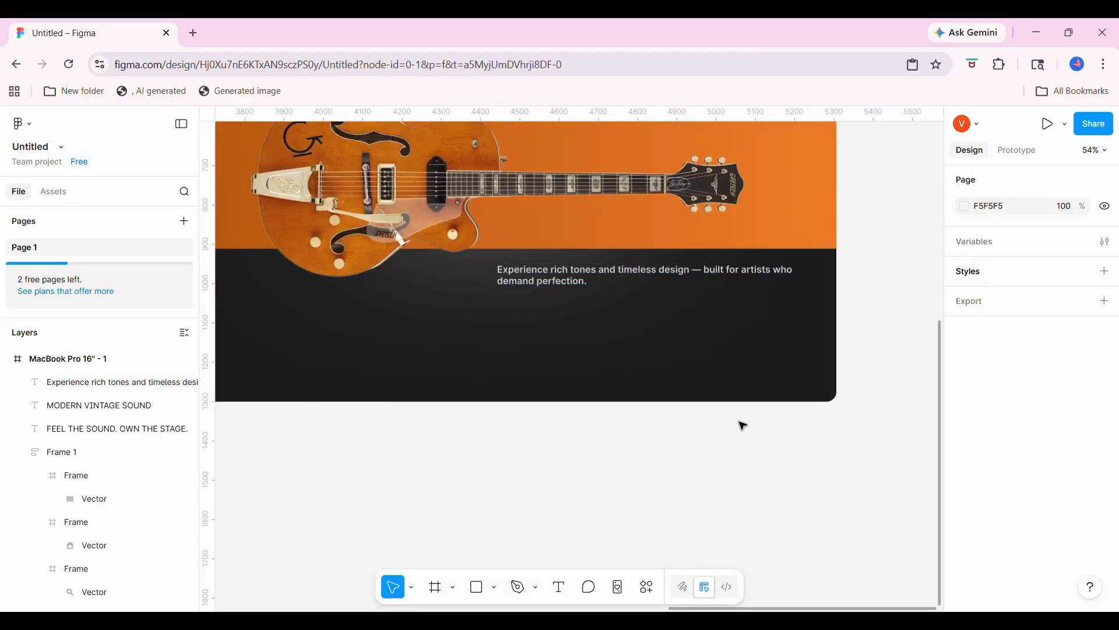
- Narrow the description's text box to about 609 so its two lines break more evenly
click(767, 267)
drag(796, 279, 737, 280)
click(655, 508)
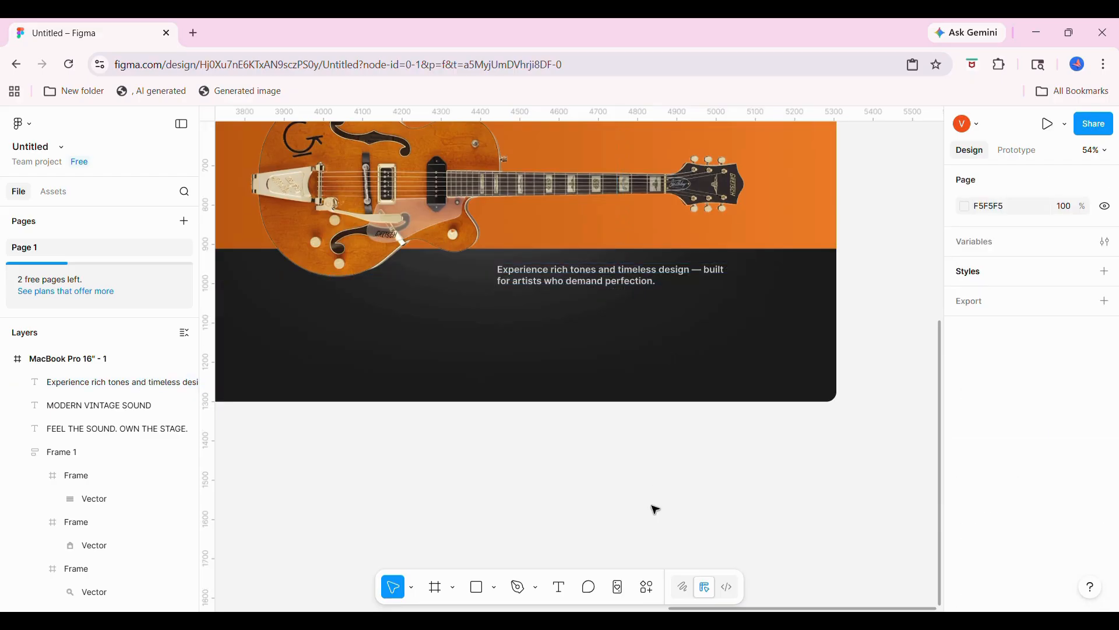
- Duplicate the description just below itself at Y 869 and replace the copy's text with $470.00
scroll(647, 489, up, 2)
click(596, 407)
drag(596, 406, 590, 442)
key(Return)
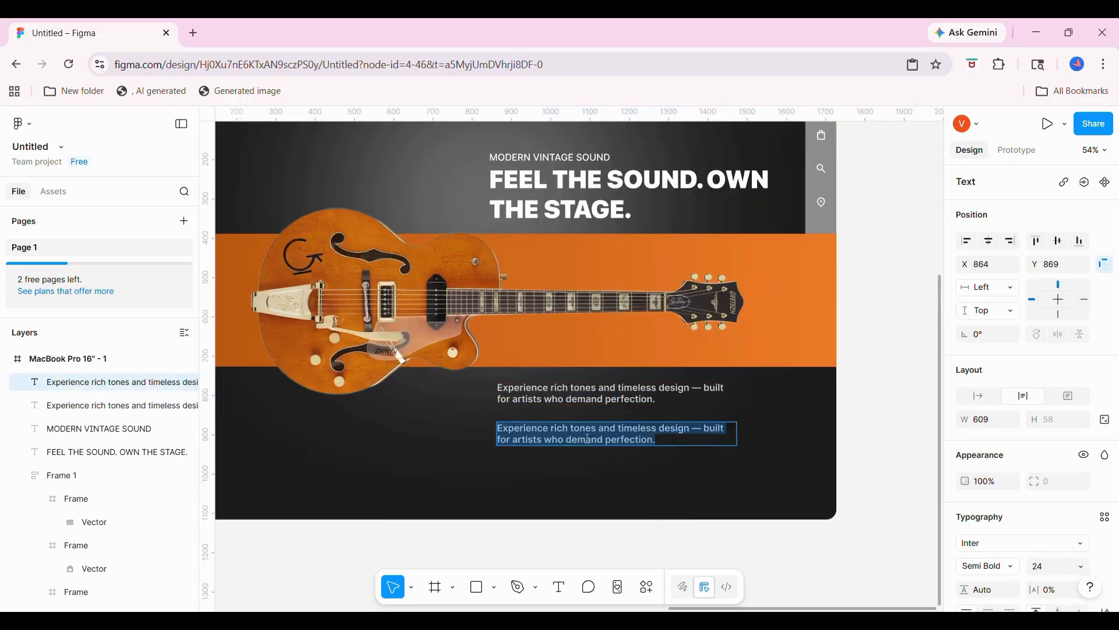
text($470.00)
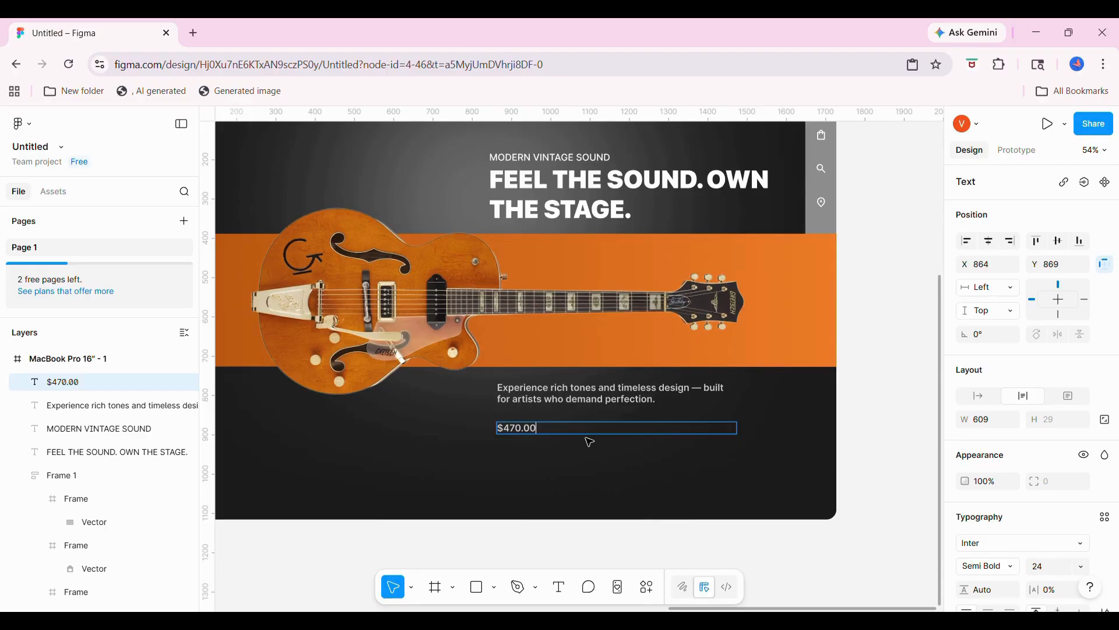
- Move the $470.00 text to X 866, Y 849 and set its font size to 32
key(Escape)
click(659, 560)
drag(525, 430, 527, 425)
scroll(1067, 489, down, 2)
click(1081, 472)
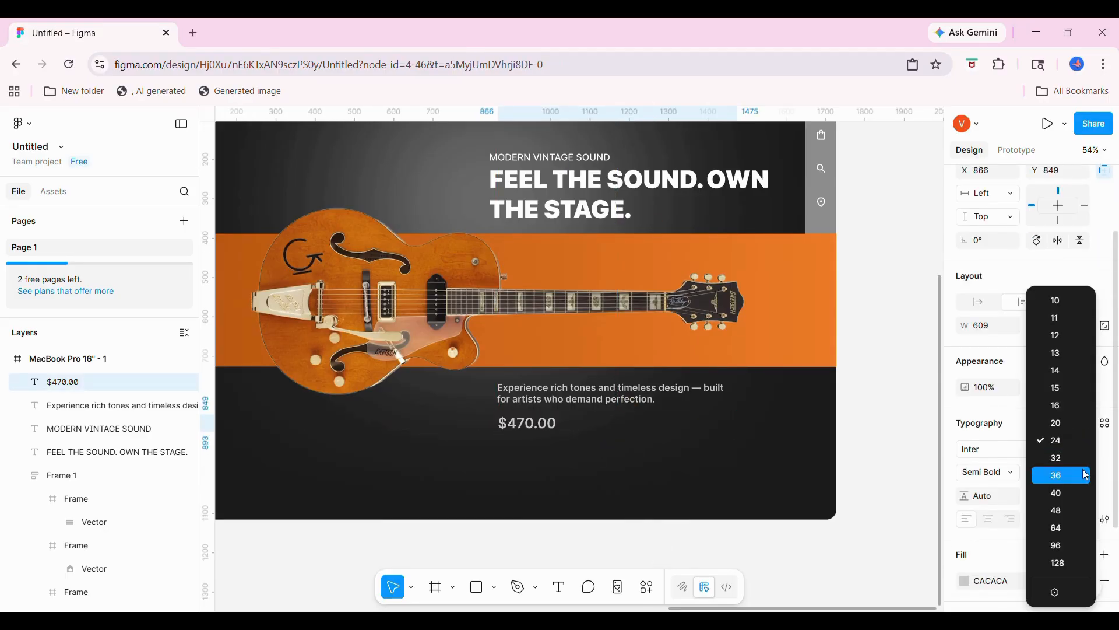
click(1081, 459)
- Change the price text's fill to near-white FCFCFC
scroll(997, 457, down, 2)
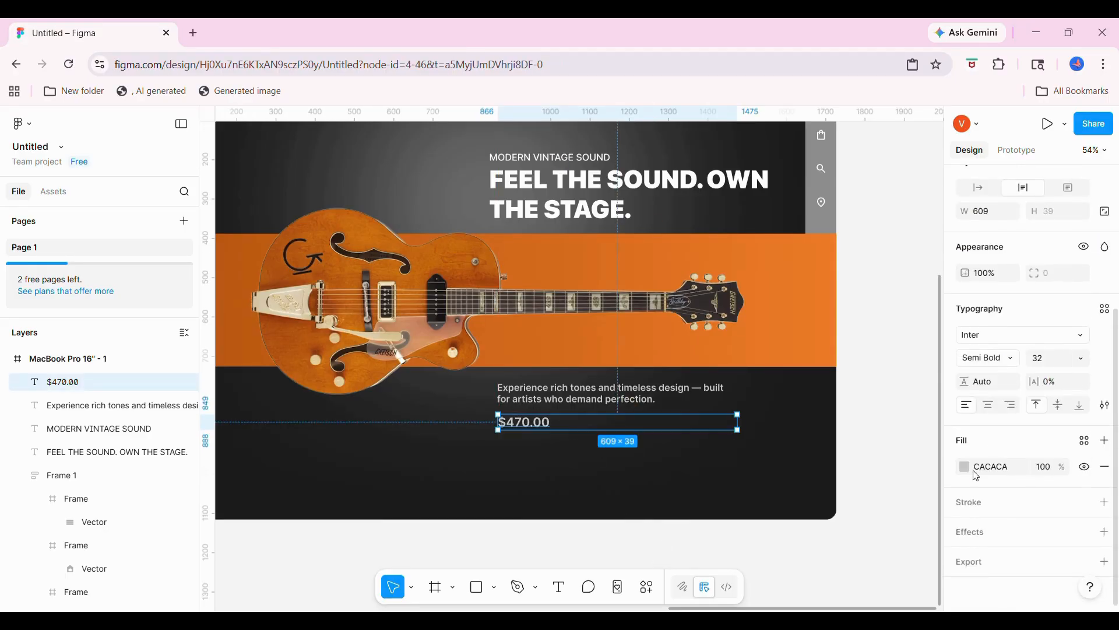
click(965, 466)
drag(811, 345, 789, 313)
scroll(690, 525, down, 3)
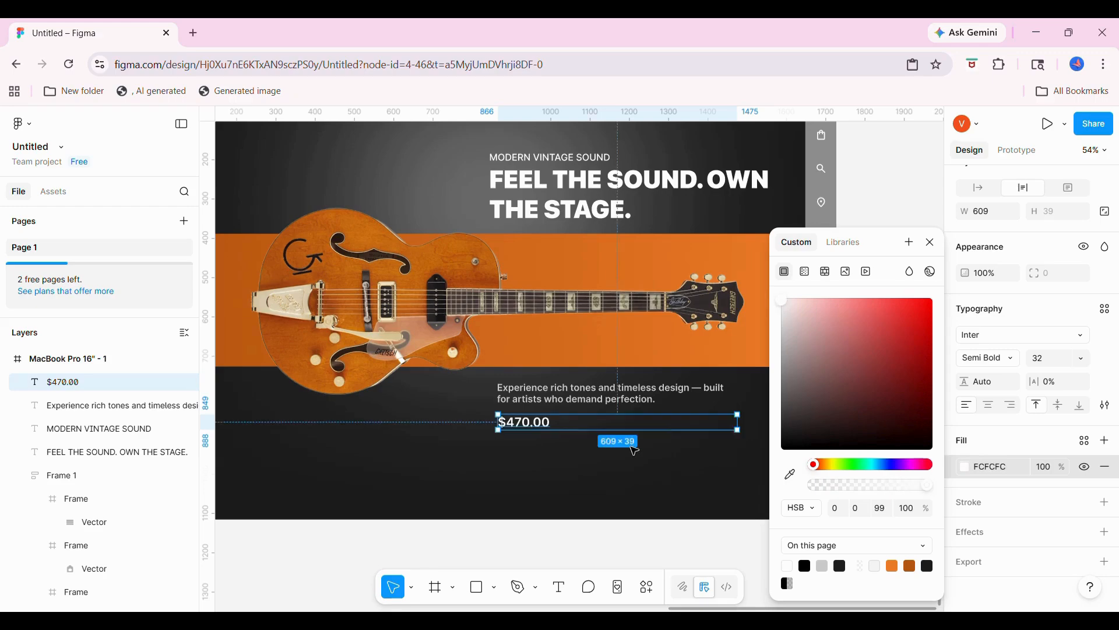
click(691, 527)
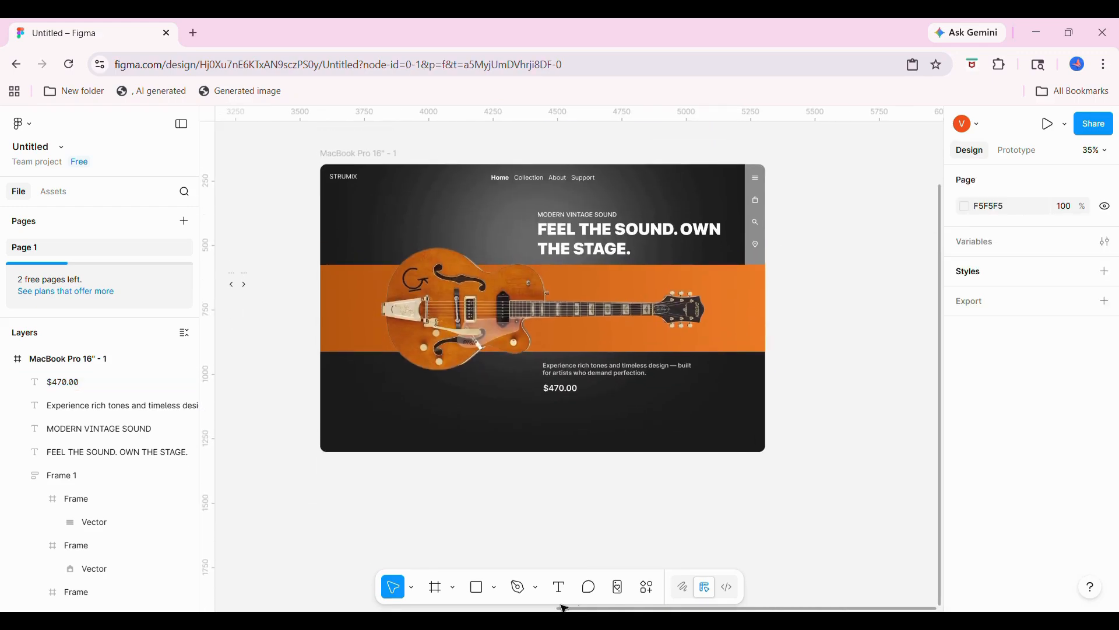
- Draw a rectangle about 306 × 71 below the price, nudge the price up slightly, and move the rectangle to Y 889
drag(520, 482, 584, 410)
scroll(583, 411, up, 3)
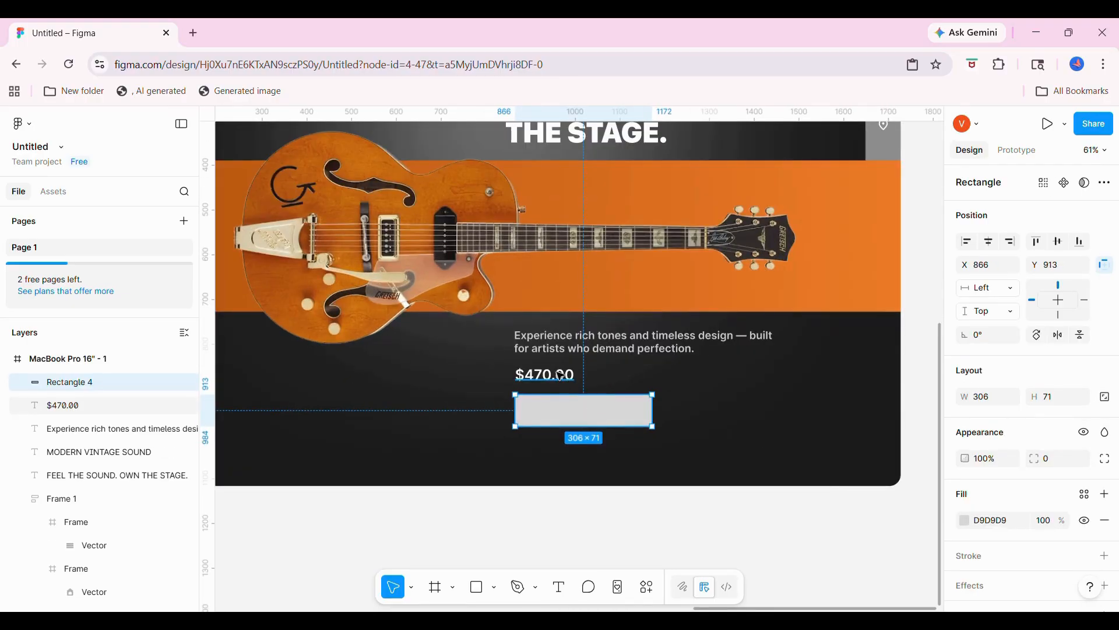
click(560, 374)
click(558, 420)
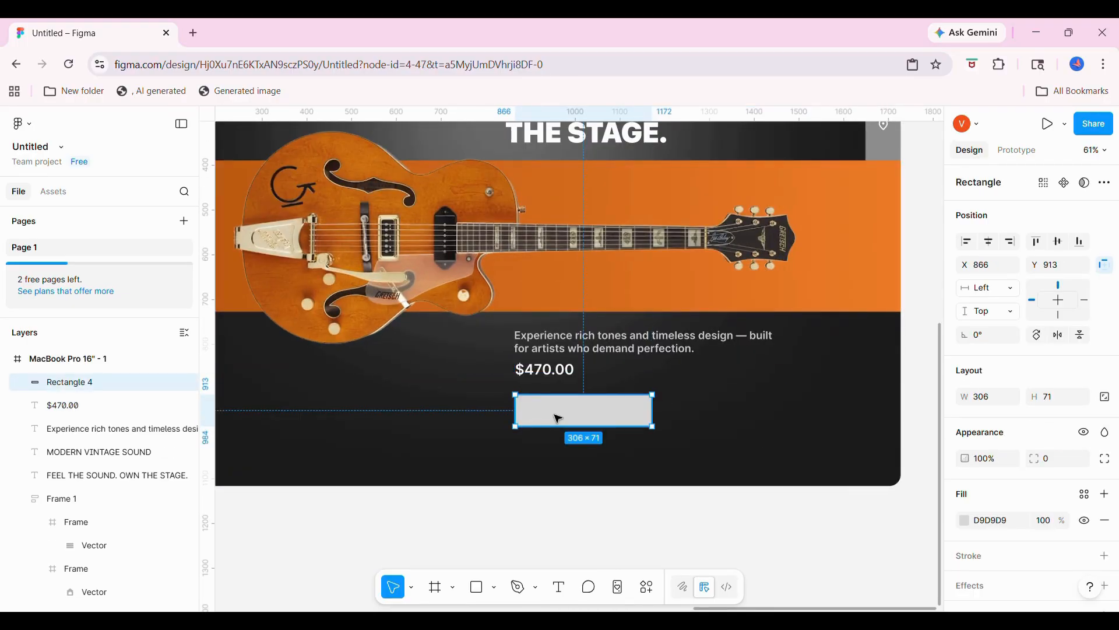
drag(560, 410, 557, 398)
- Fully round the rectangle's corners to a 35.5 radius and narrow it to 279 wide
scroll(557, 398, up, 5)
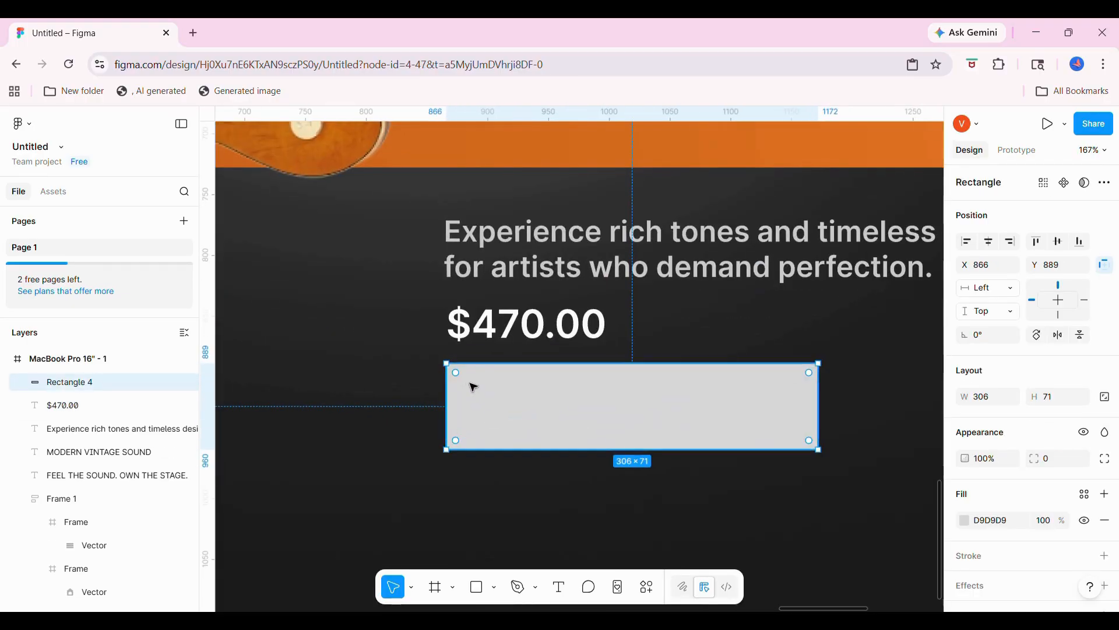
drag(458, 374, 531, 415)
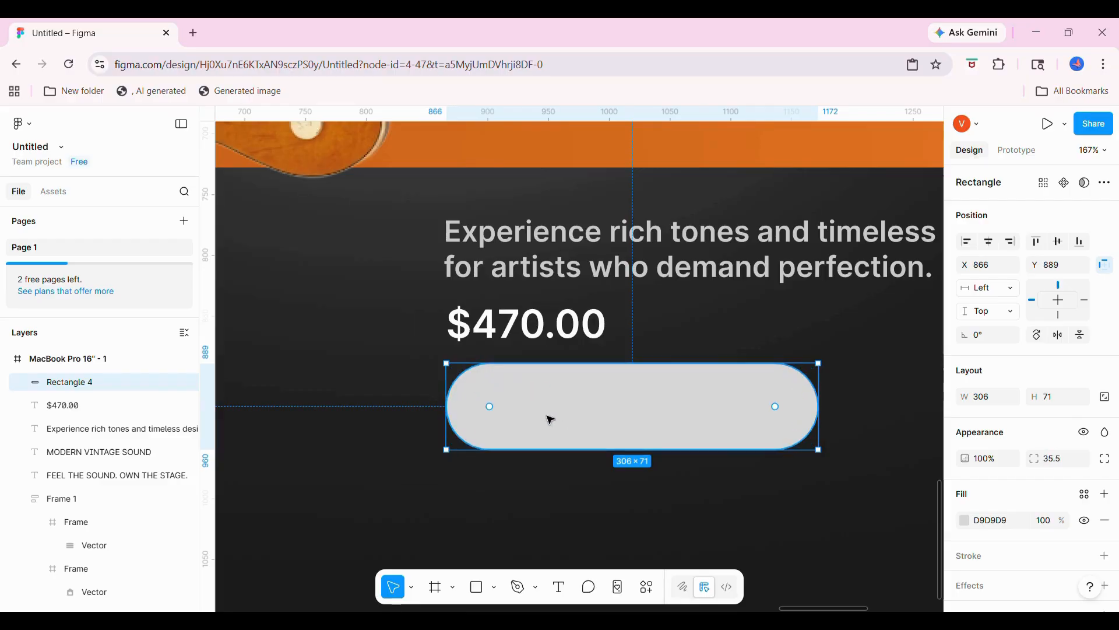
drag(814, 413, 786, 412)
- Change the pill-shaped rectangle's fill to white FFFFFF
scroll(985, 542, down, 1)
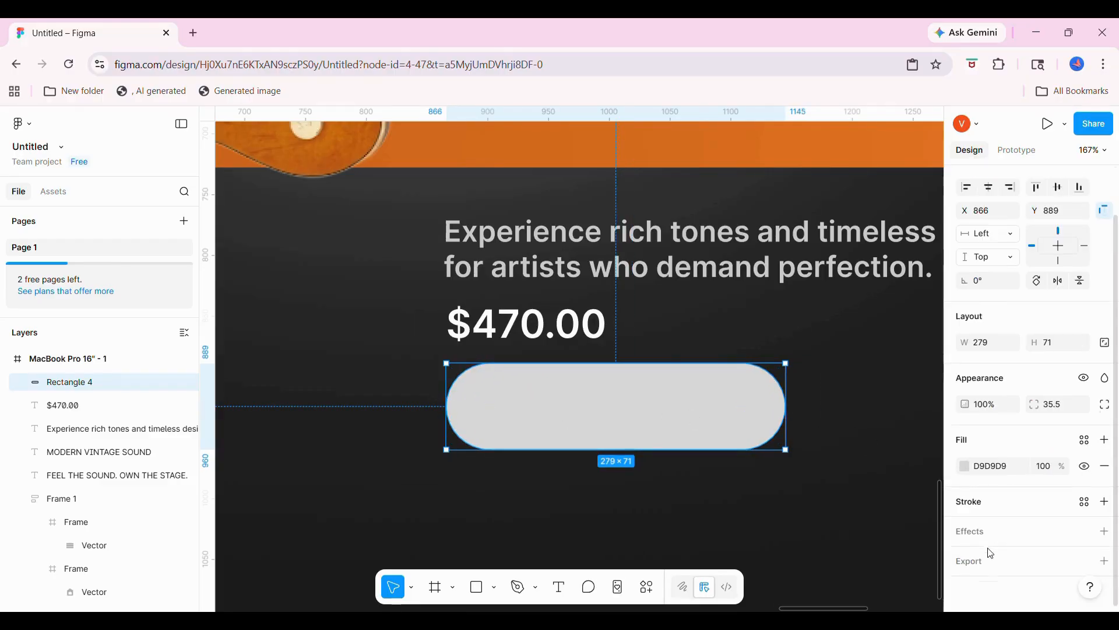
click(754, 329)
click(745, 425)
click(965, 520)
click(821, 324)
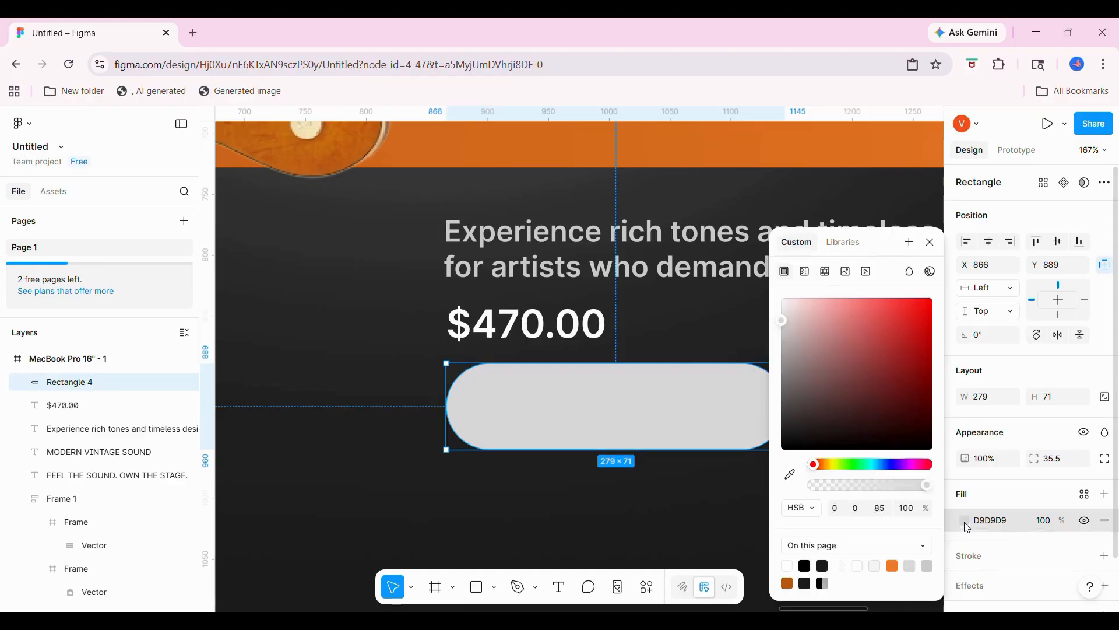
drag(820, 328, 780, 296)
- Add a drop shadow to the pill and set the shadow colour to white
scroll(992, 550, down, 1)
click(982, 534)
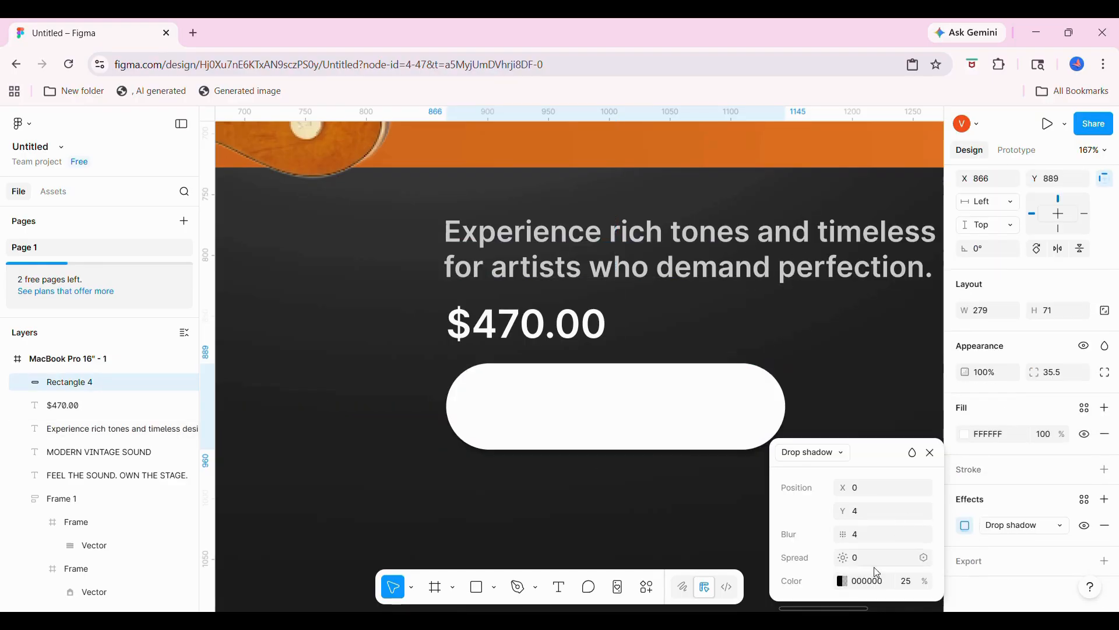
click(842, 581)
click(608, 300)
- Set the pill's drop shadow to X 15, Y 10 and blur 30
click(860, 489)
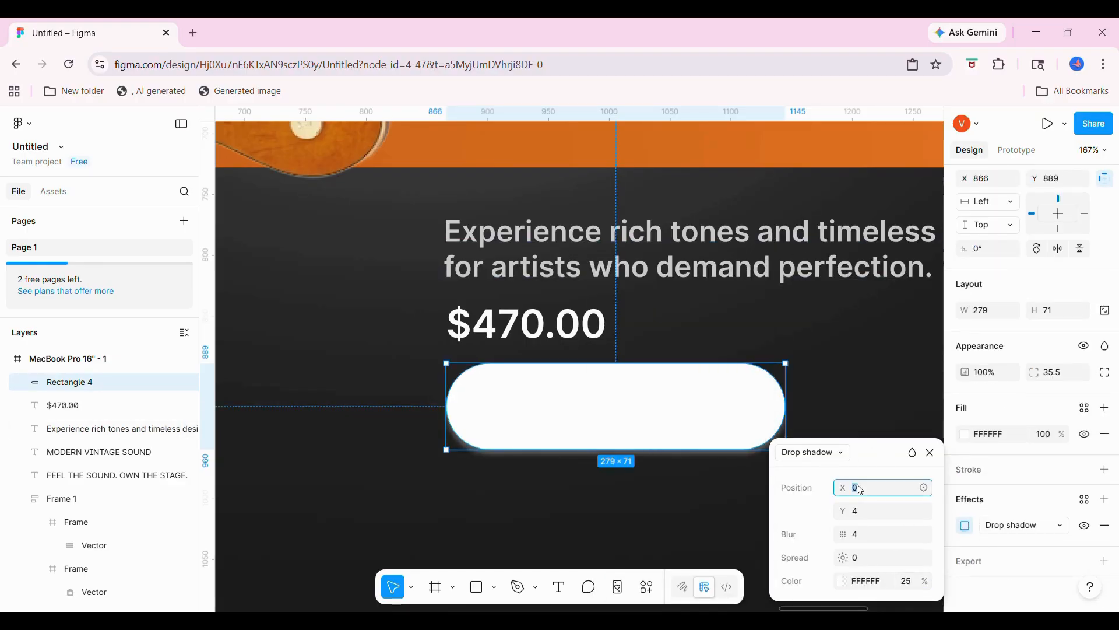
click(871, 538)
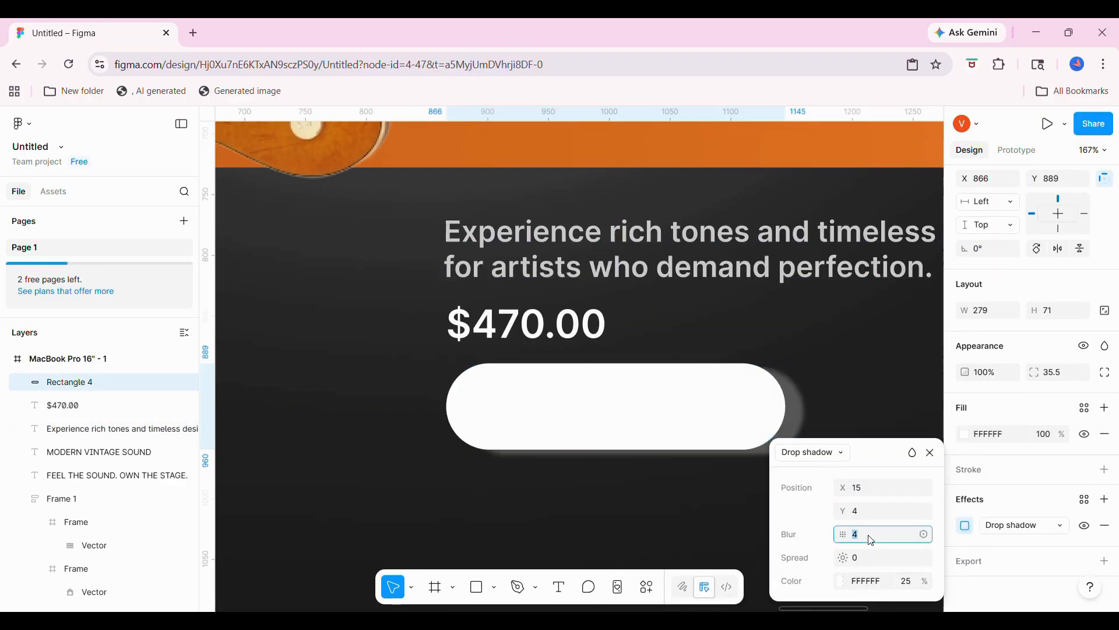
text(30)
click(862, 509)
text(10)
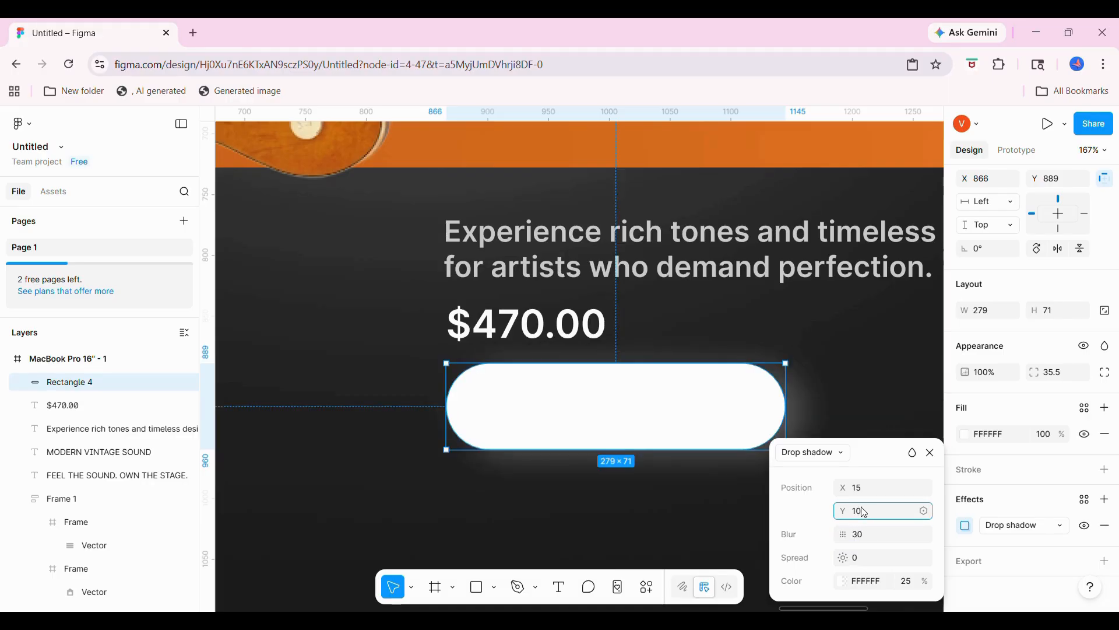
- Change the drop shadow colour to pale cream FFF3E9 at 100% opacity
click(843, 582)
scroll(469, 407, down, 5)
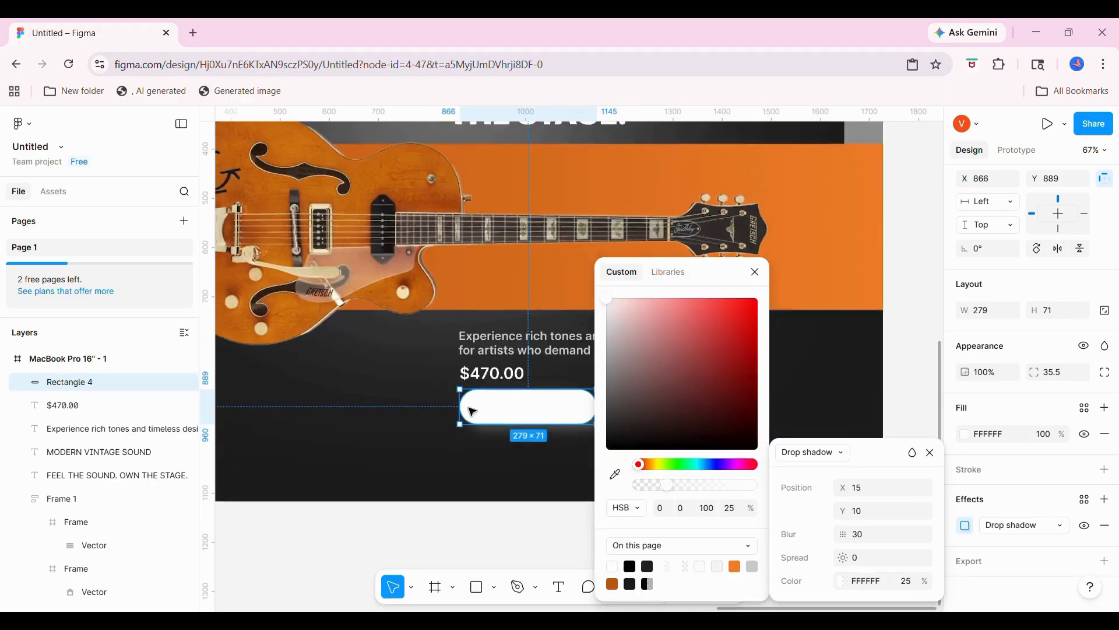
click(612, 583)
scroll(641, 484, down, 3)
click(646, 299)
scroll(410, 499, down, 1)
scroll(410, 499, right, 2)
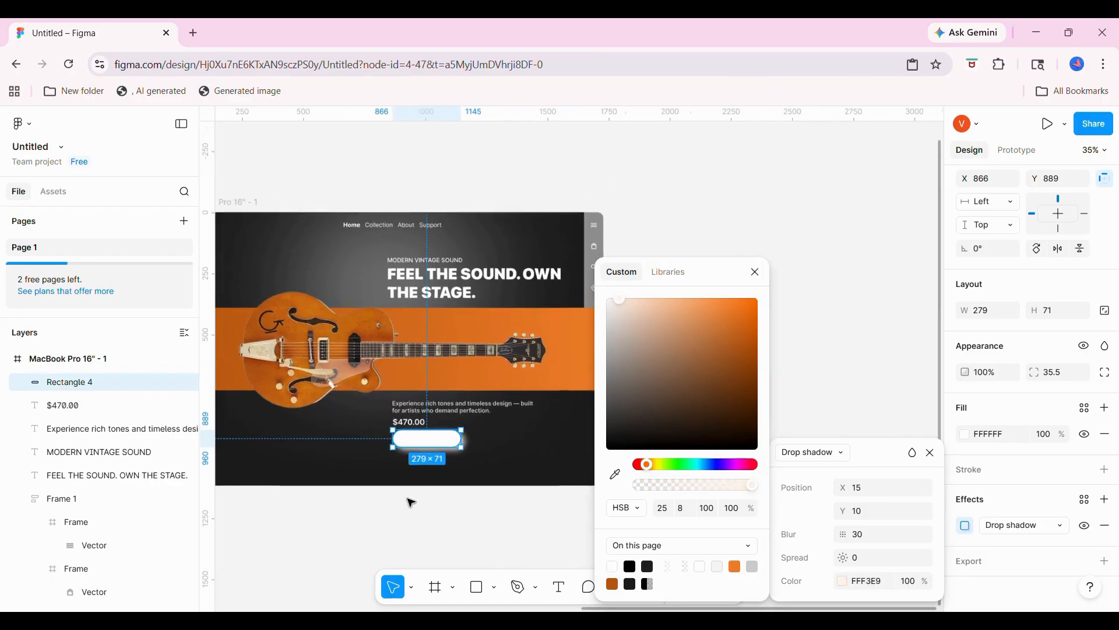
- Reduce the drop shadow to X 5, Y 5 and blur 15
click(873, 488)
text(5)
click(872, 510)
click(719, 479)
scroll(718, 479, left, 3)
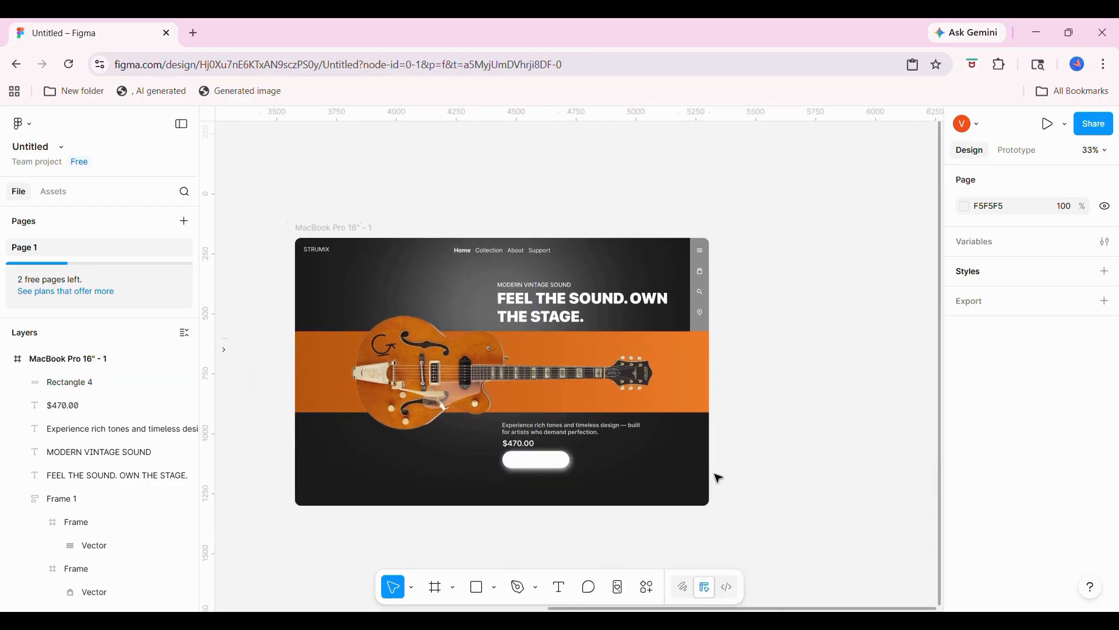
- Scale the pill below the price down to about 188 × 51
click(586, 470)
scroll(603, 483, up, 3)
drag(607, 486, 564, 476)
- Set the pill's drop shadow blur to 7
click(965, 520)
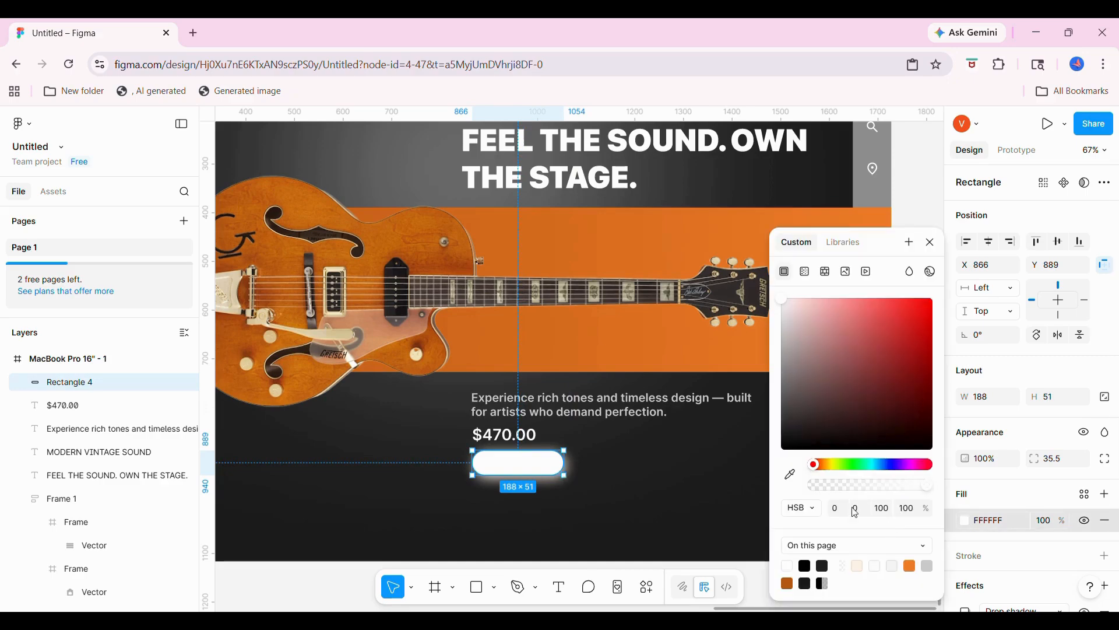
scroll(1031, 505, down, 2)
click(968, 526)
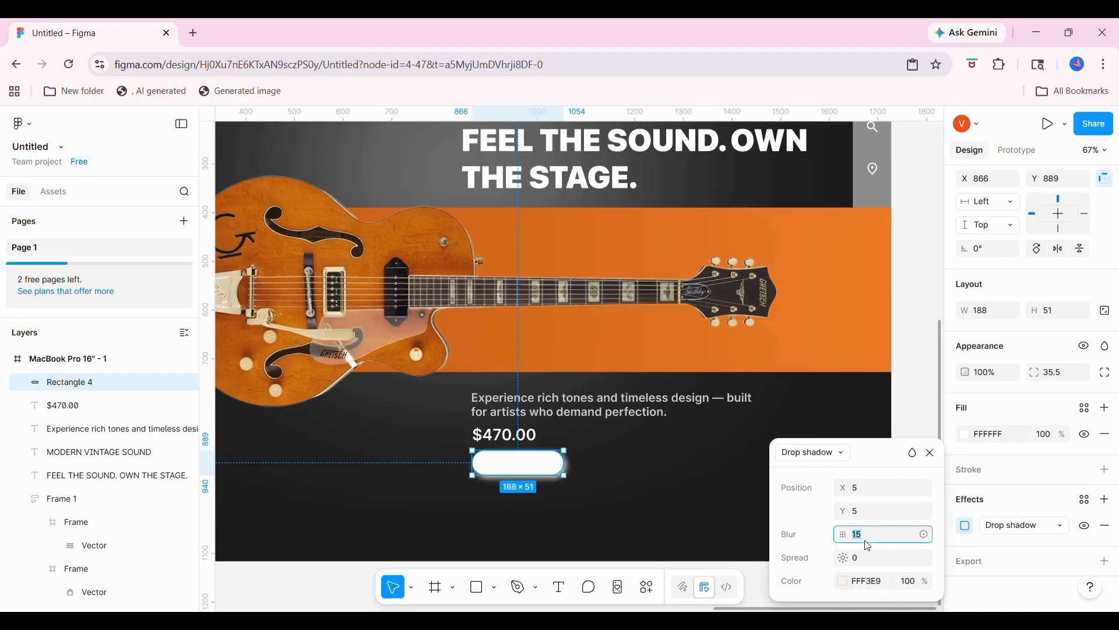
click(918, 403)
- Adjust the drop shadow's offsets so the glow spreads evenly around the pill
click(517, 463)
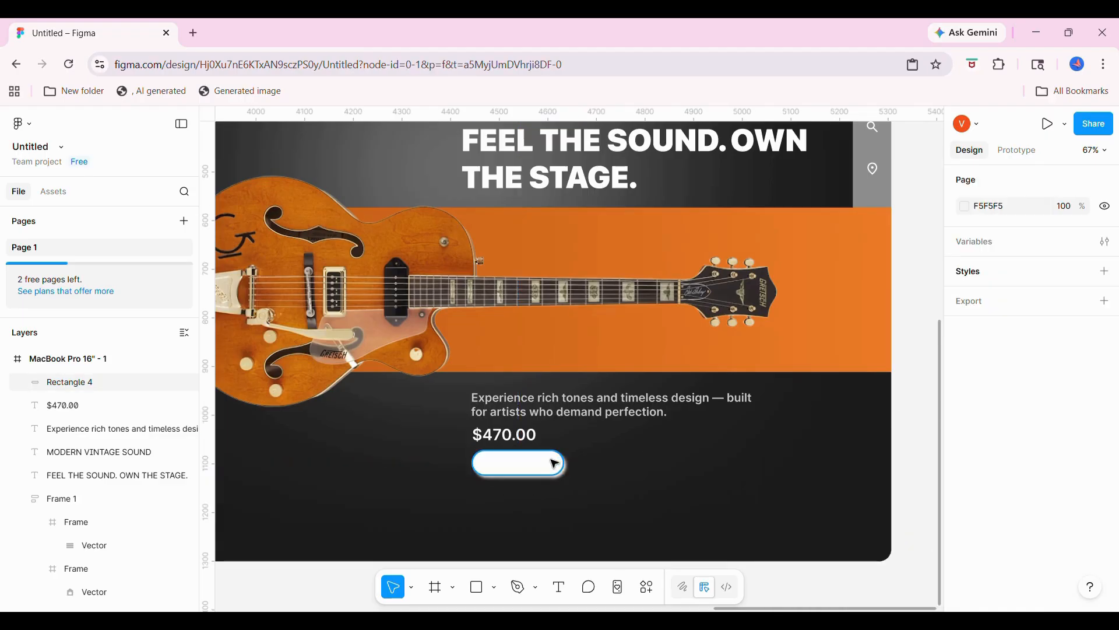
scroll(552, 461, up, 5)
scroll(991, 537, down, 2)
click(966, 526)
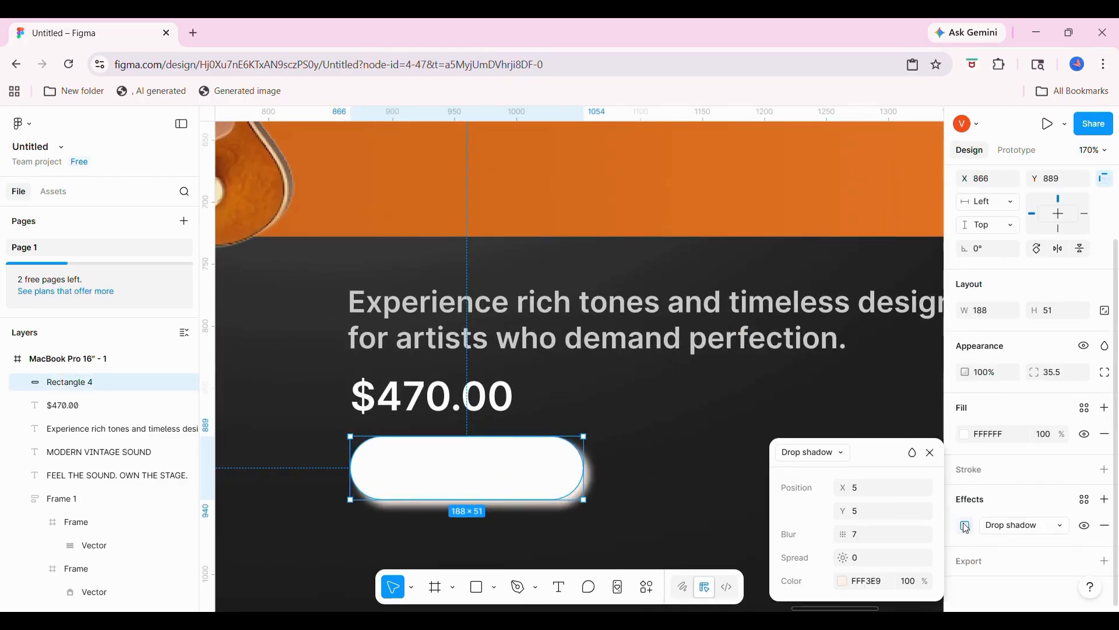
scroll(507, 237, down, 5)
click(524, 554)
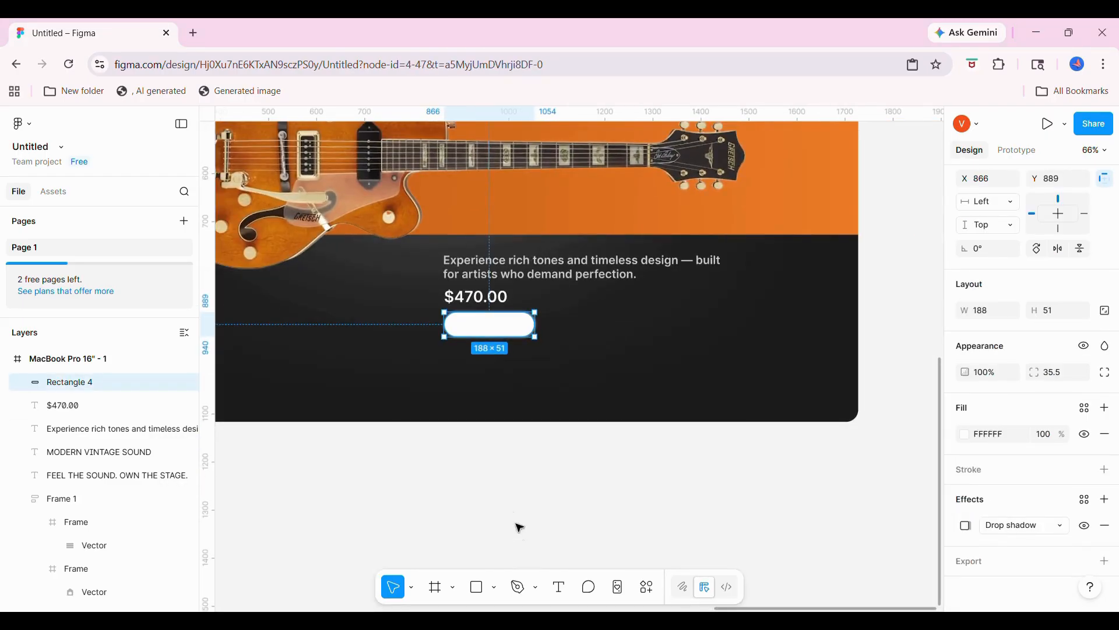
- Duplicate the price text onto the empty canvas below the frame and replace its text with ADD TO CART
scroll(519, 536, up, 4)
drag(487, 456, 498, 478)
click(479, 430)
double_click(498, 478)
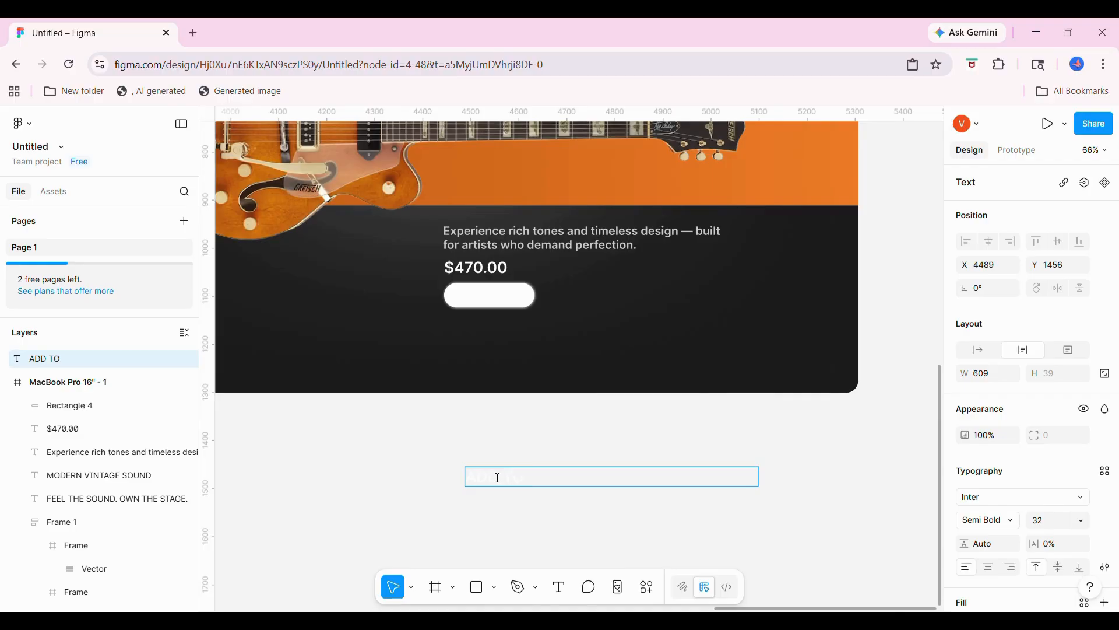
key(Escape)
- Narrow the ADD TO CART text box to about 221 and set its font size to 16
drag(763, 482, 581, 485)
double_click(546, 480)
click(1082, 520)
click(1056, 406)
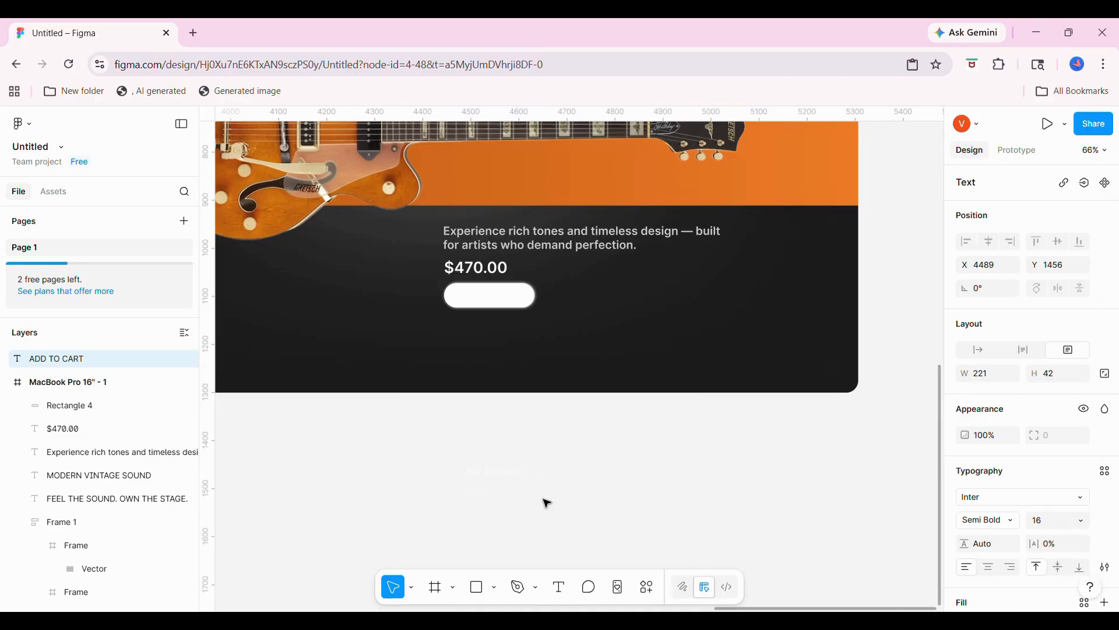
- Place ADD TO CART on the white pill, make its fill black 000000, and shrink its box to about 120 × 21
drag(511, 487, 513, 307)
scroll(1026, 443, down, 4)
click(965, 466)
double_click(565, 309)
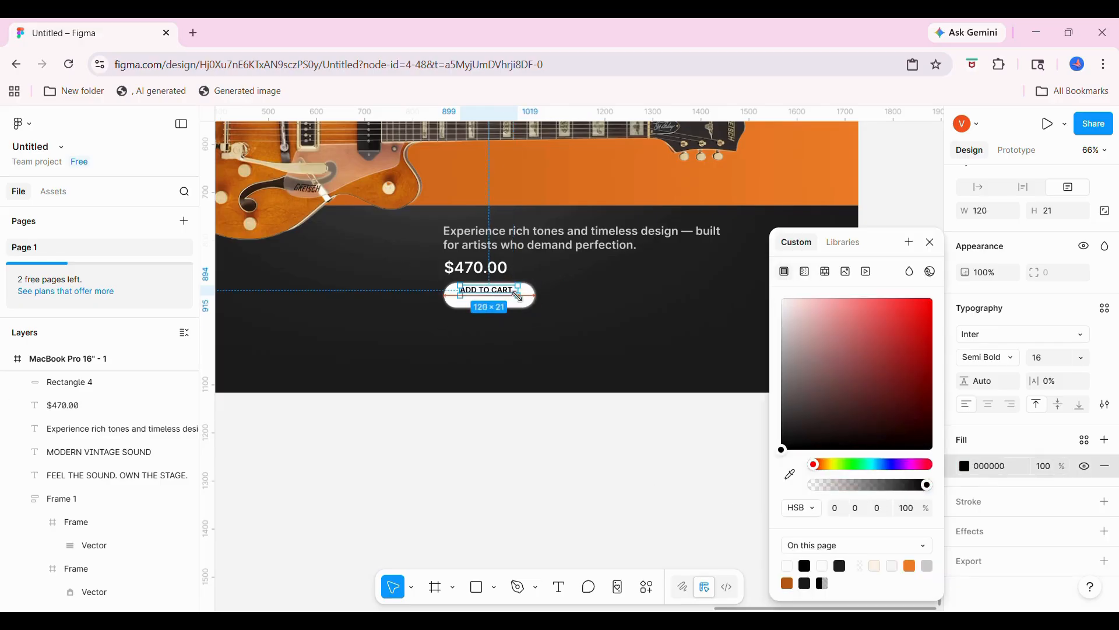
- Trim the ADD TO CART text box to about 111 × 15 and reduce the pill's height to about 43
scroll(493, 297, up, 5)
scroll(493, 298, up, 5)
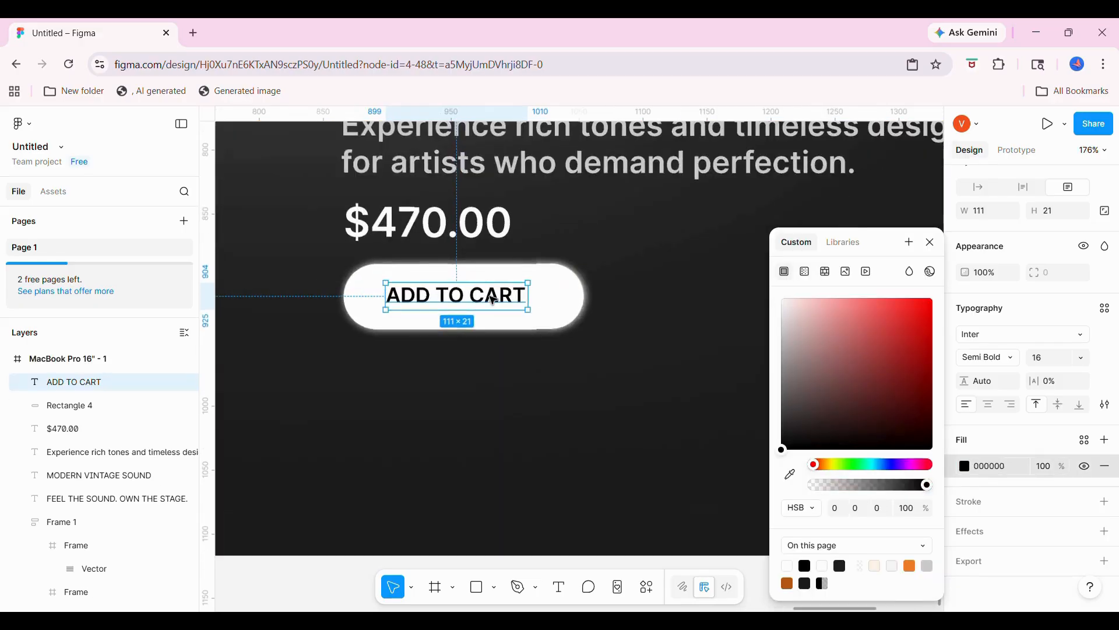
click(492, 319)
drag(478, 326, 469, 304)
click(476, 299)
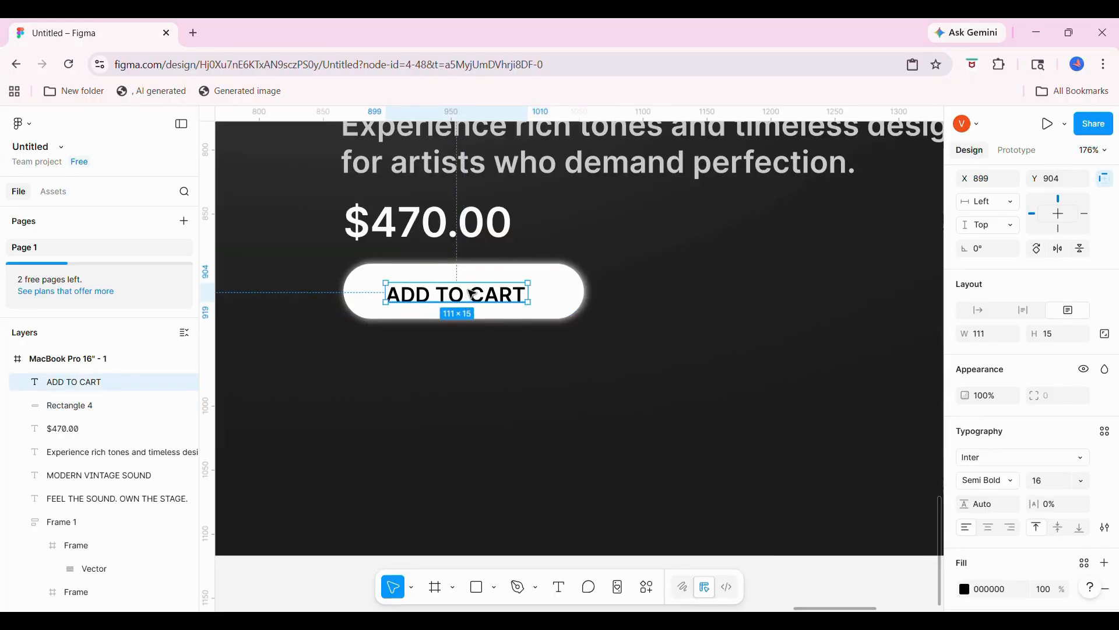
- Combine the ADD TO CART label and the pill into one auto layout frame
scroll(473, 295, down, 5)
shift+click(474, 294)
key(shift+a)
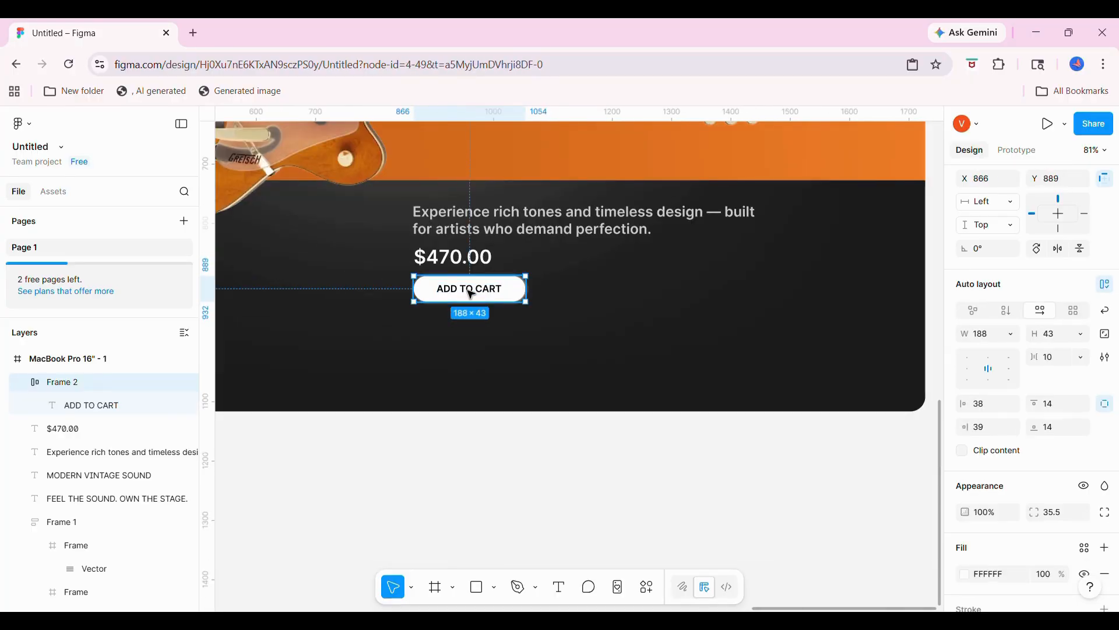
click(472, 501)
- Move the ADD TO CART button down to Y 901 to widen the gap below the price
scroll(473, 519, down, 5)
click(503, 429)
click(550, 490)
click(513, 423)
scroll(507, 431, up, 3)
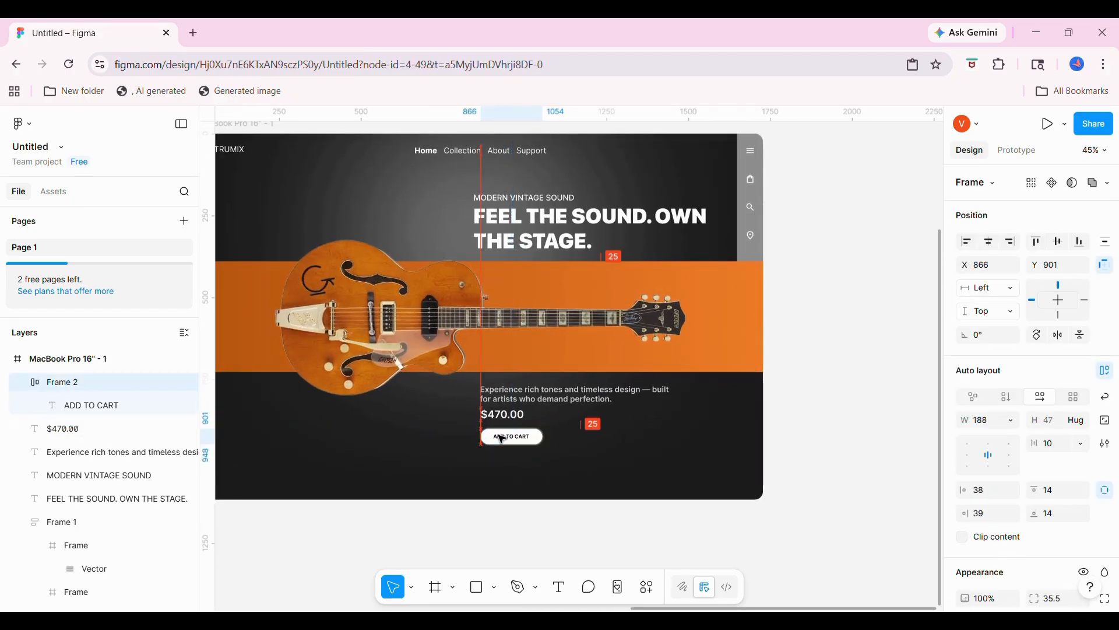
- Set the ADD TO CART button's corner radius to 10
scroll(502, 438, up, 3)
scroll(1073, 412, down, 3)
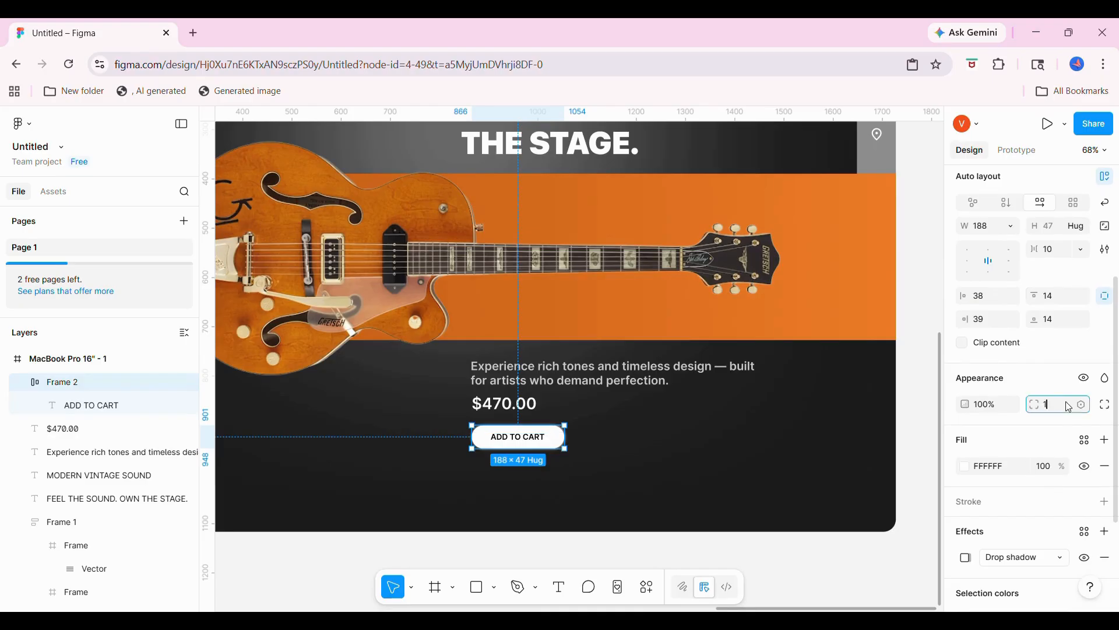
click(935, 356)
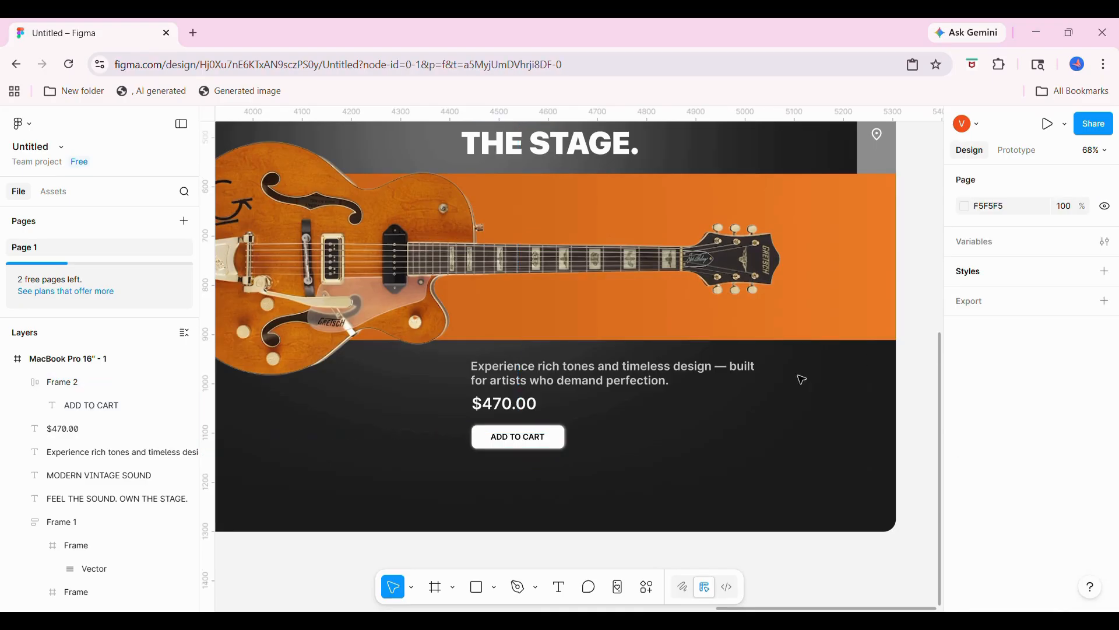
- Change the ADD TO CART button's fill to the page's dark orange B75711
click(540, 449)
scroll(991, 408, down, 3)
click(965, 460)
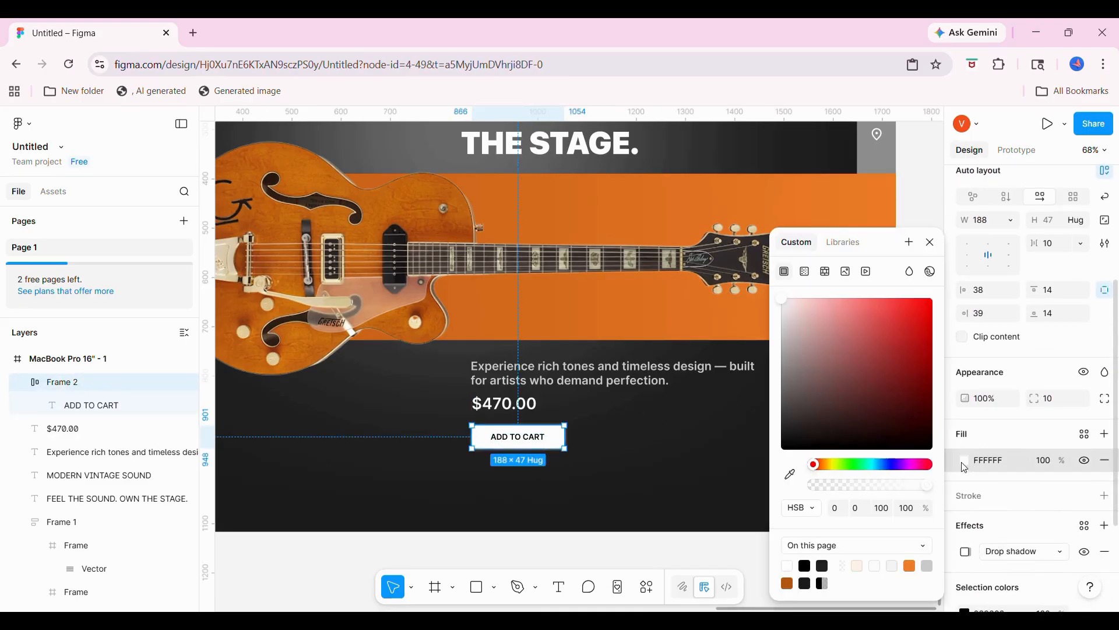
click(793, 578)
scroll(618, 477, down, 5)
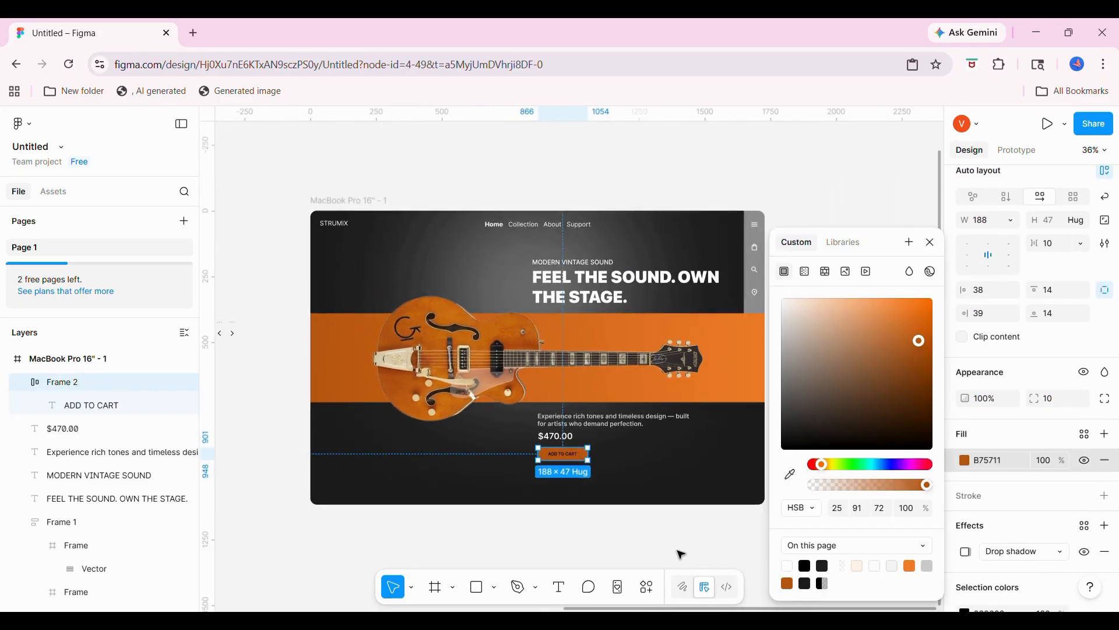
click(682, 554)
- Change the ADD TO CART label's colour from the button's selection colours to white FFFFFF
click(586, 460)
scroll(991, 525, down, 5)
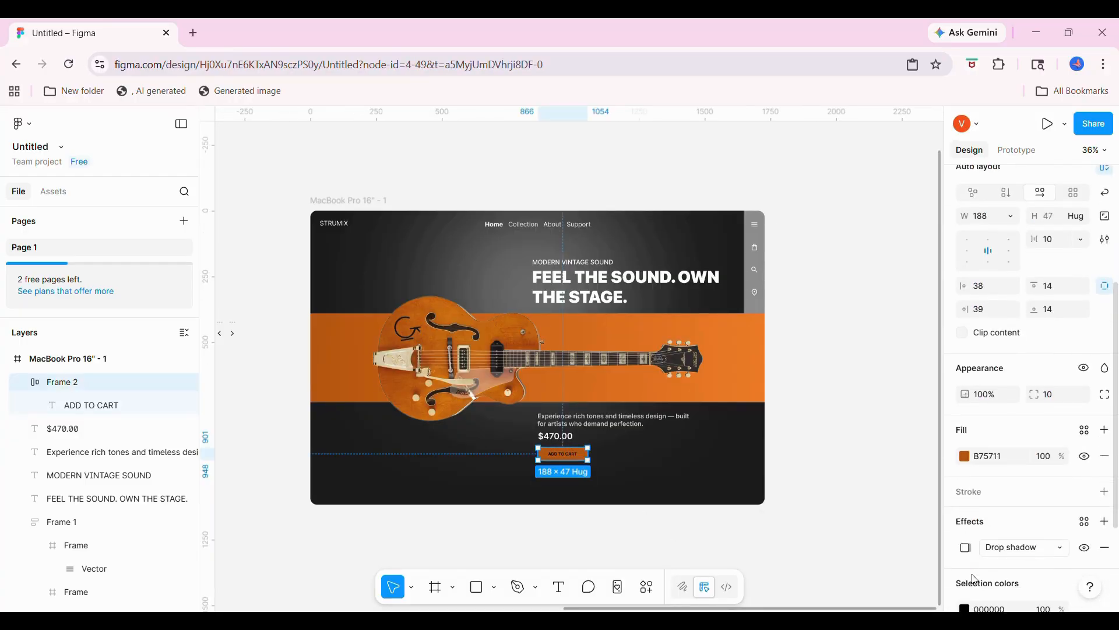
click(966, 550)
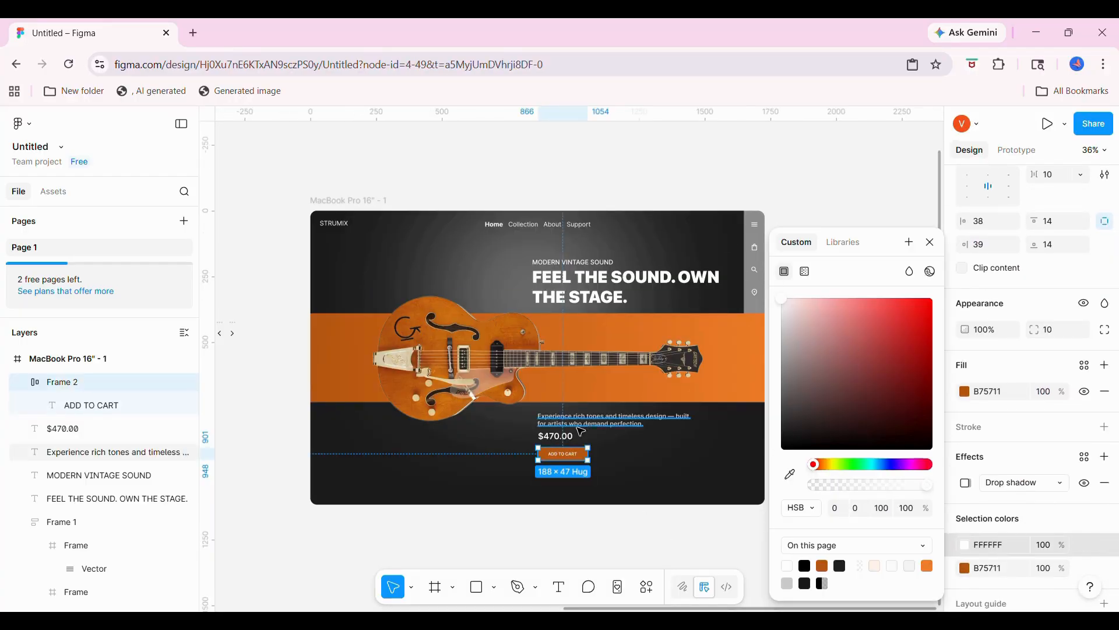
- Set the size of both arrow icon frames beside the landing page to 30 × 30
click(412, 549)
scroll(414, 552, left, 2)
scroll(413, 551, down, 2)
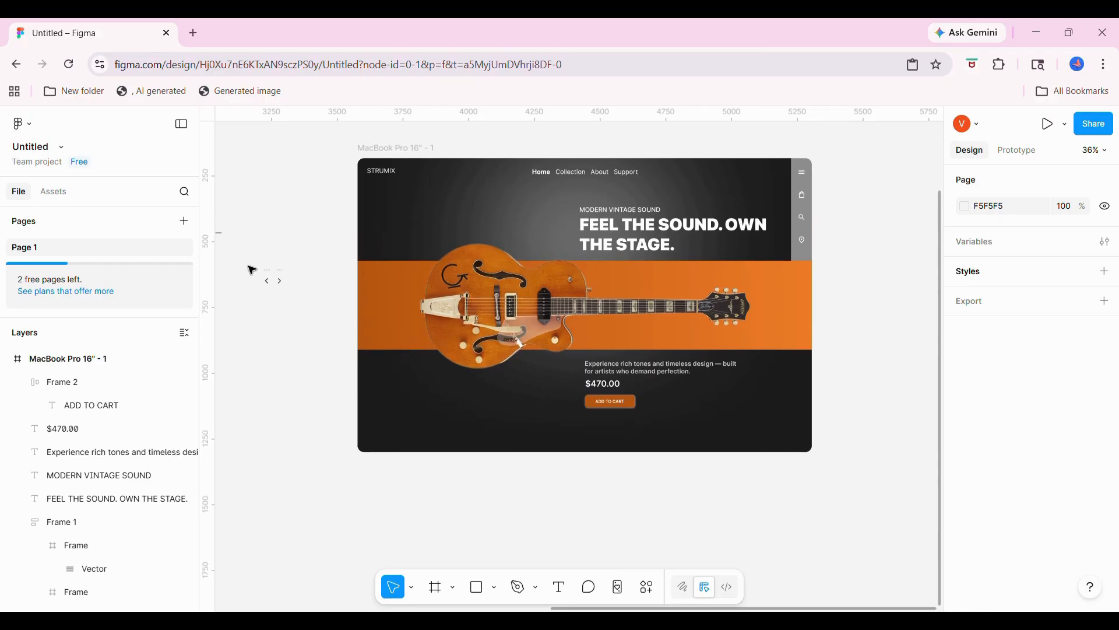
click(269, 279)
scroll(989, 401, down, 2)
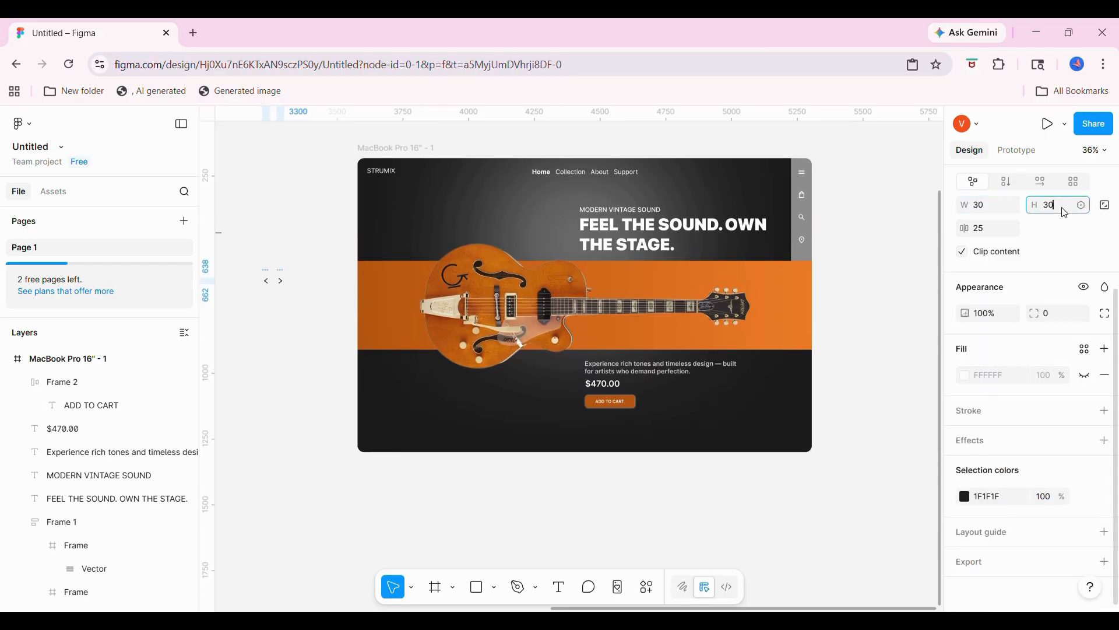
click(851, 225)
drag(243, 269, 312, 316)
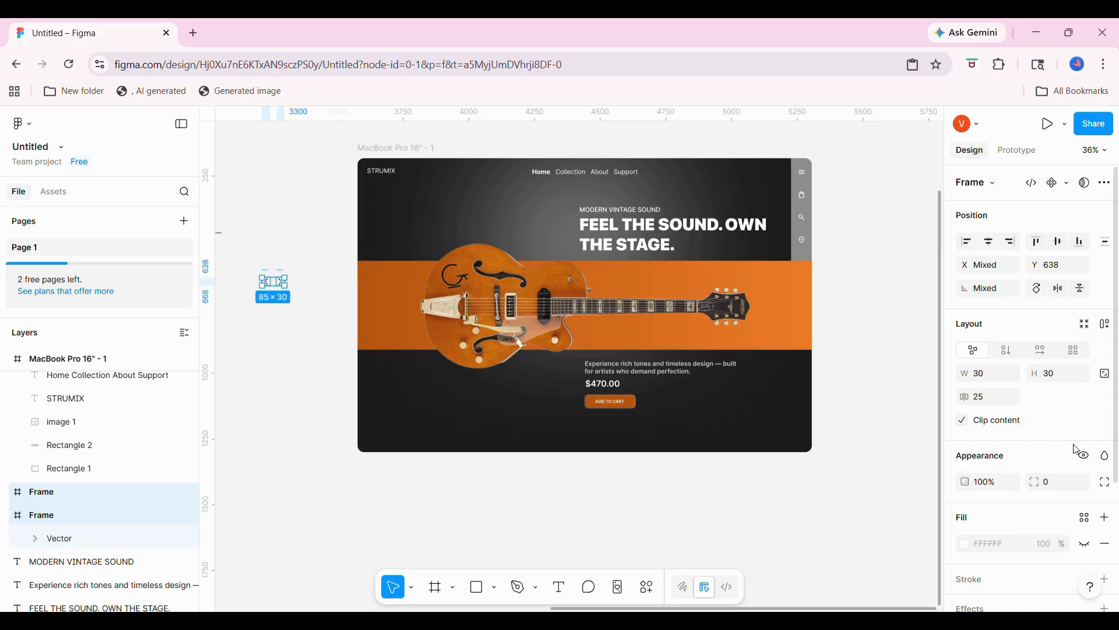
- Change the two arrow icons' colour from their selection colours to white
scroll(965, 403, down, 3)
click(964, 499)
drag(845, 373, 367, 296)
- Move the two arrow icons onto the opposite ends of the orange band and select them together
click(265, 271)
click(275, 233)
drag(282, 275, 791, 298)
shift+click(369, 307)
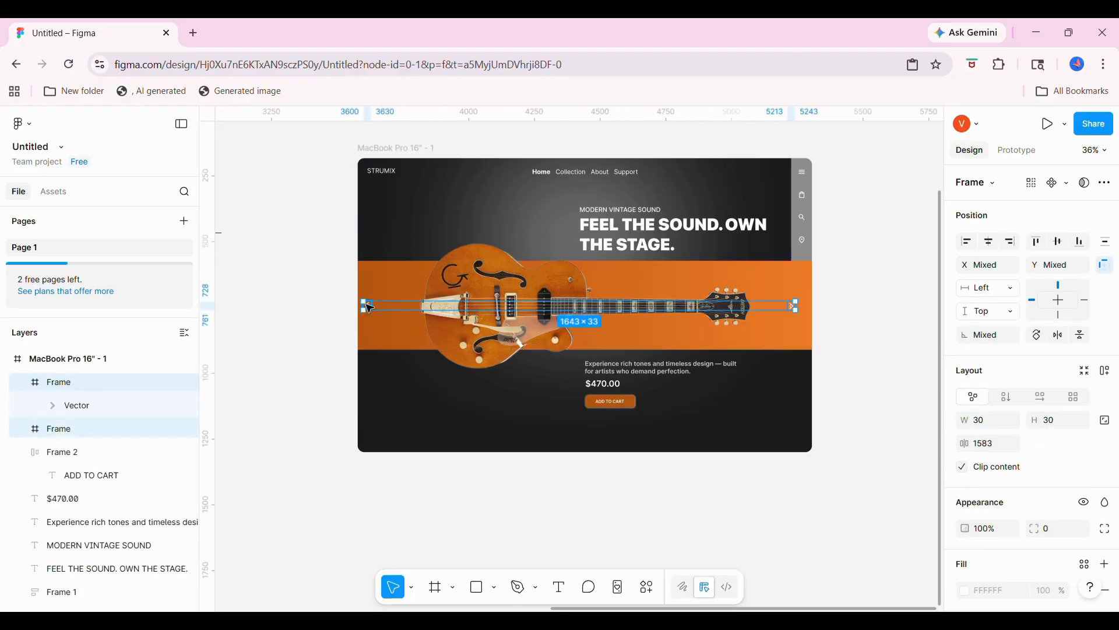
- Wrap the two arrow icons in a horizontal auto layout frame and widen it to 1683 so they sit near the band's ends
key(shift+a)
scroll(774, 311, up, 3)
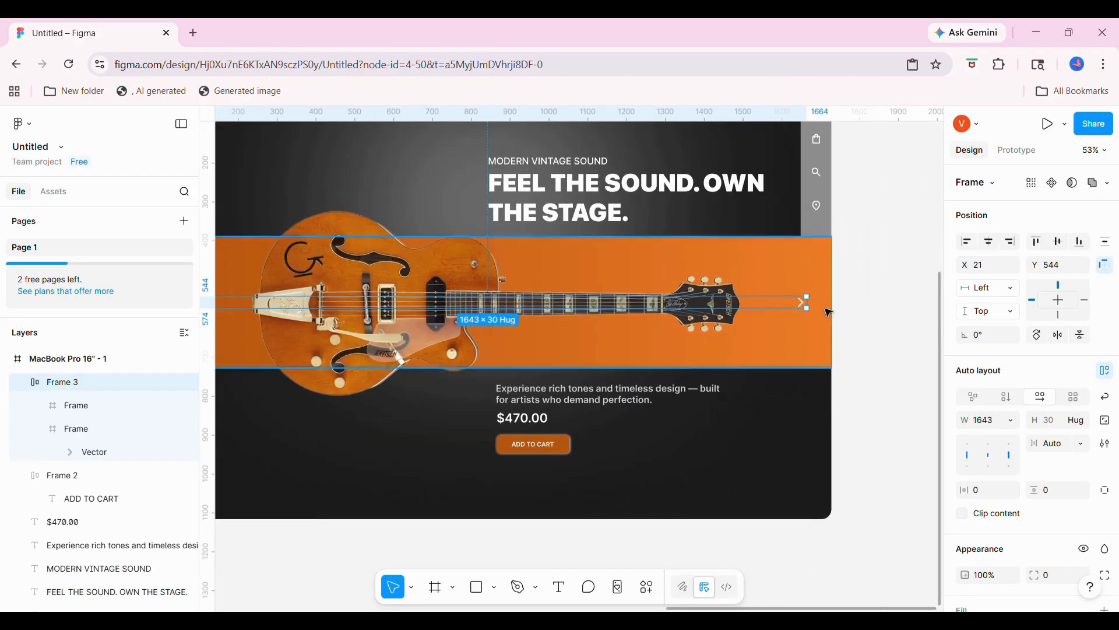
drag(806, 303, 834, 300)
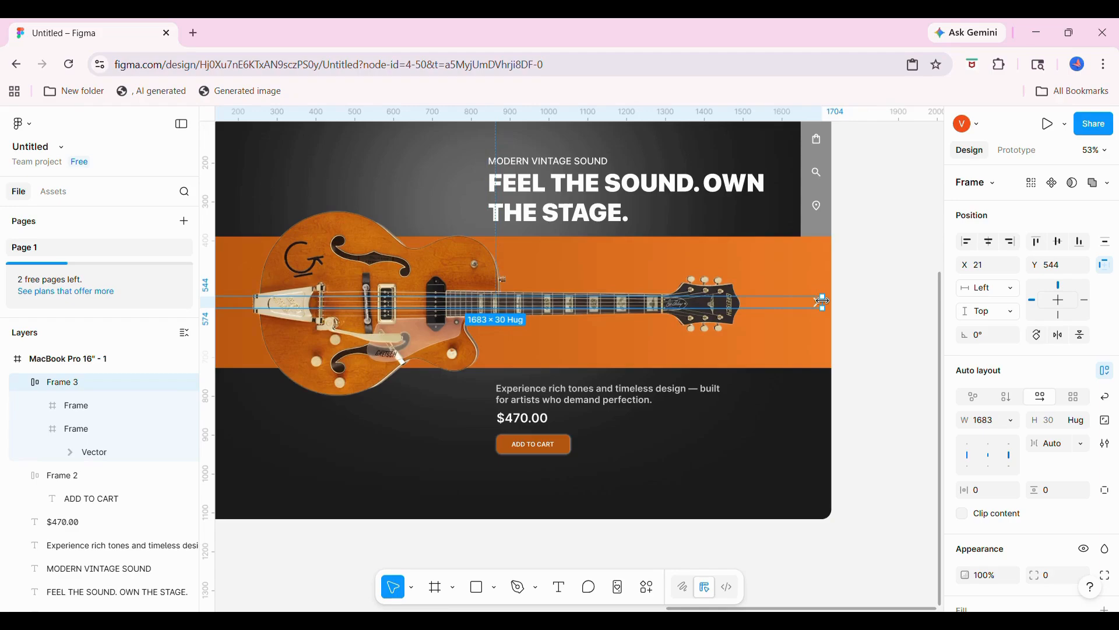
scroll(823, 301, left, 5)
key(shift+1)
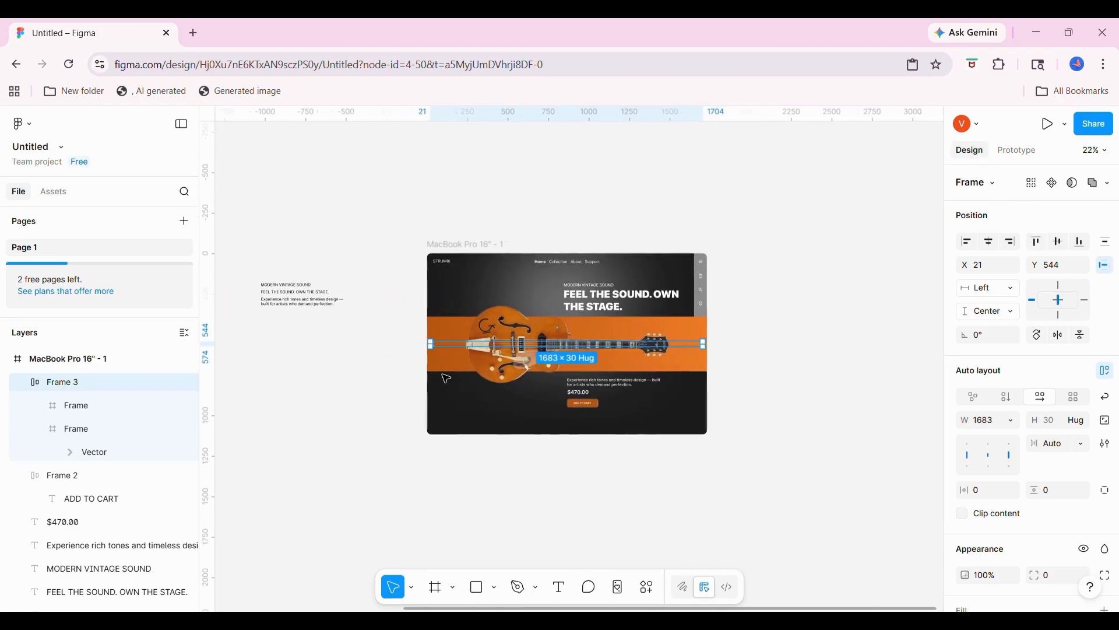
click(758, 330)
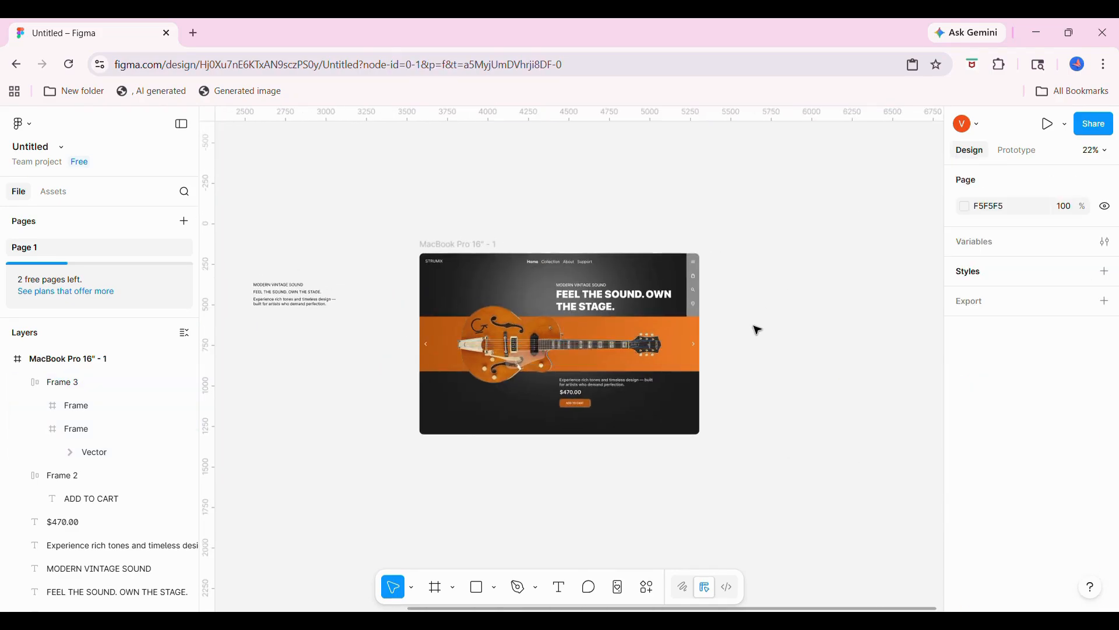
scroll(758, 330, up, 3)
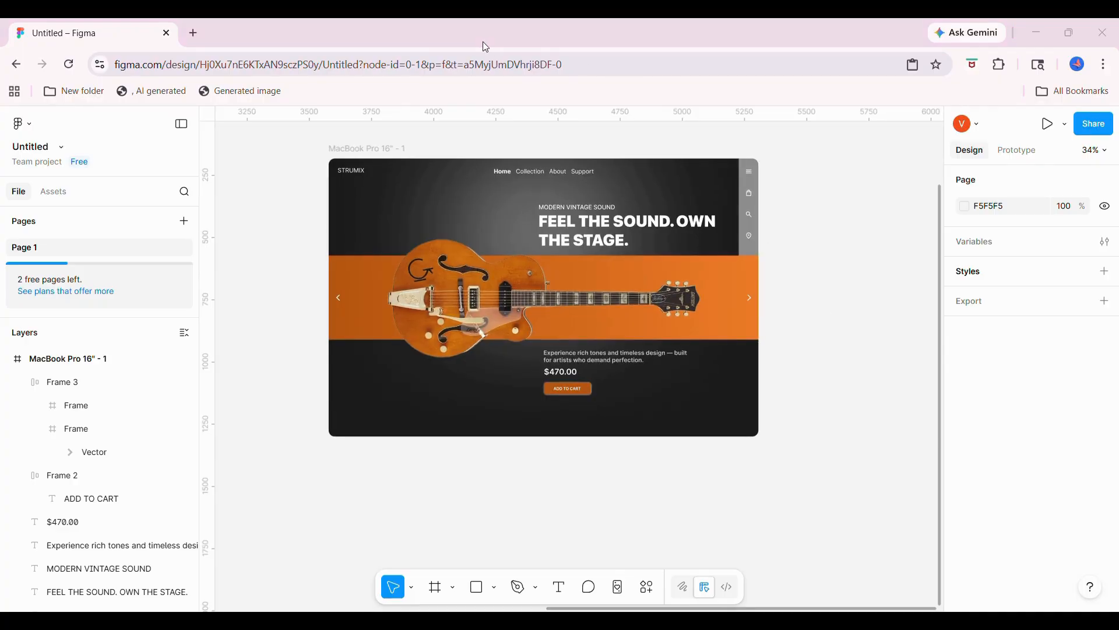
- Add a text layer below the page reading "instagram facebook google" in Font Awesome 5 Brands to produce social media icons
scroll(459, 513, down, 2)
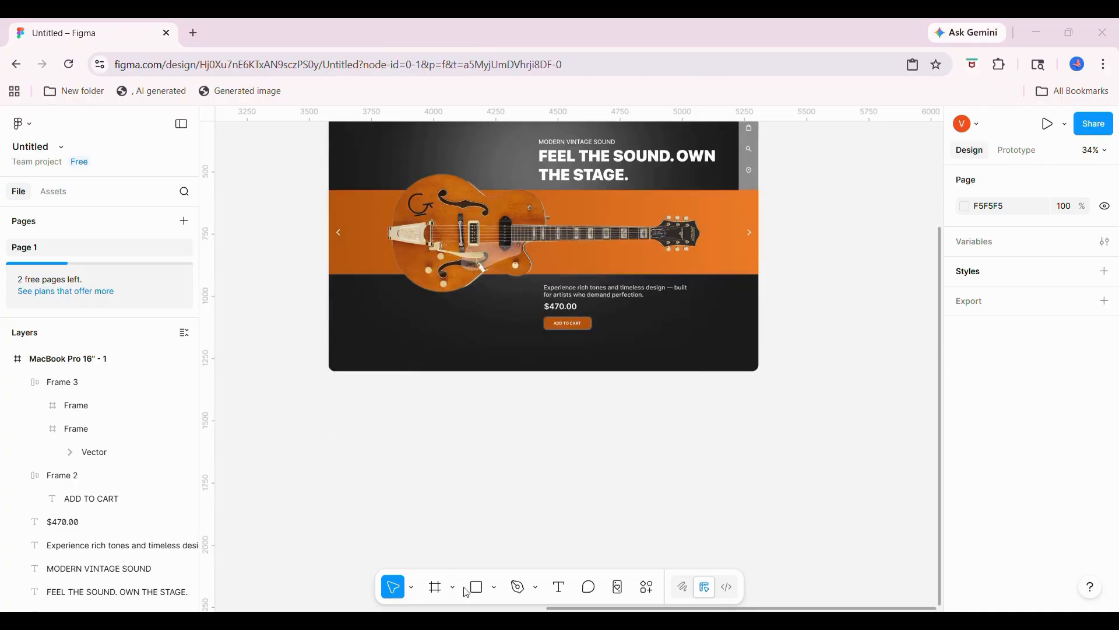
click(519, 436)
click(999, 499)
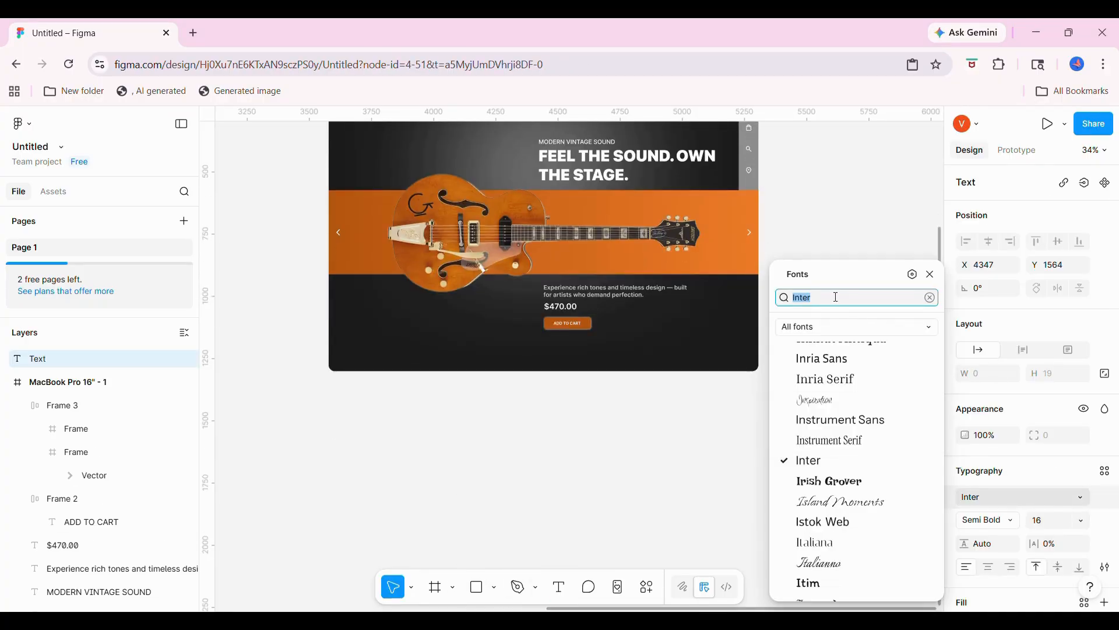
text(fo)
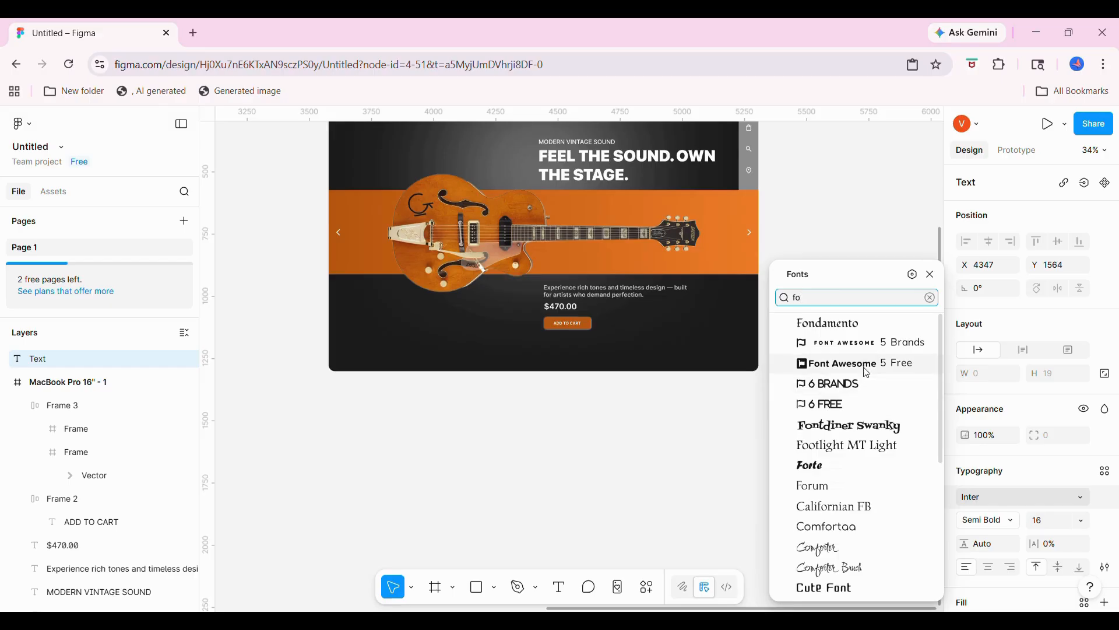
click(864, 344)
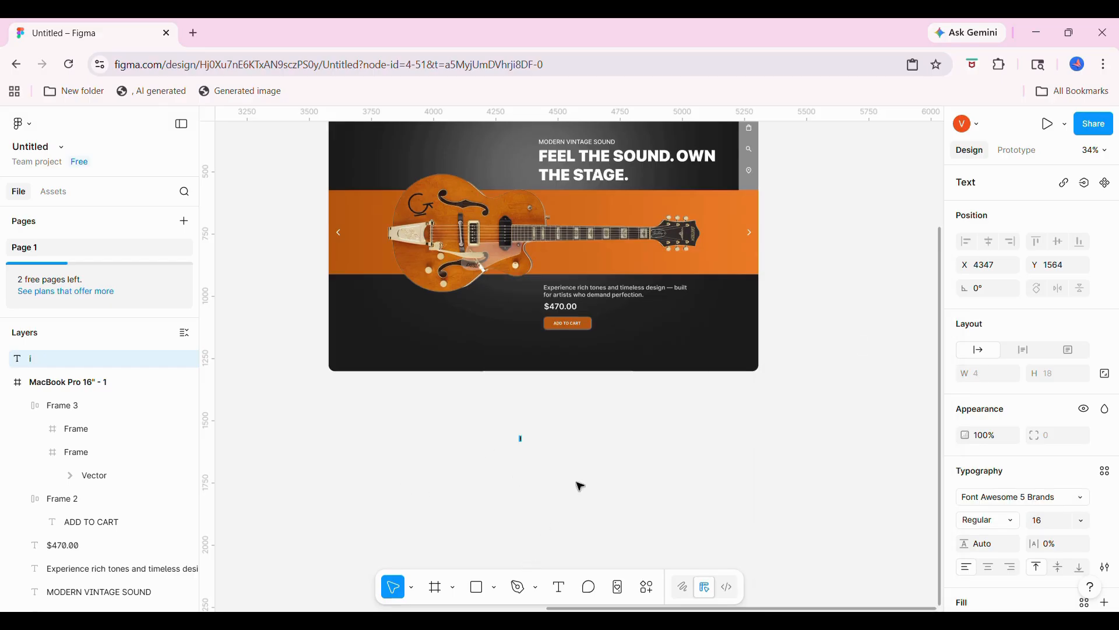
scroll(580, 487, up, 10)
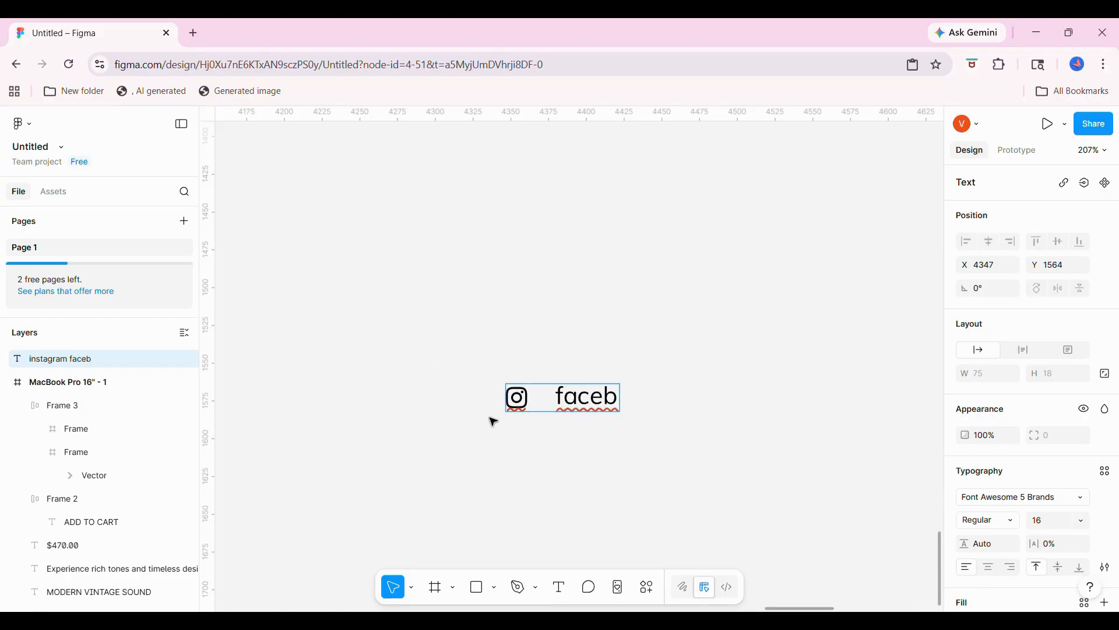
scroll(575, 406, right, 5)
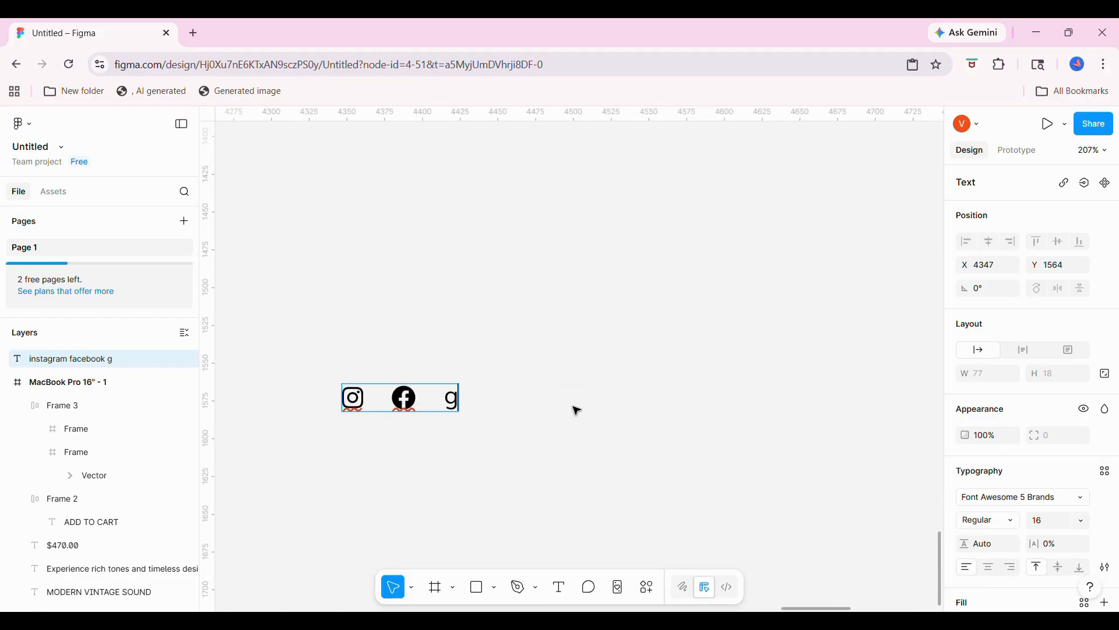
scroll(577, 411, down, 7)
click(576, 409)
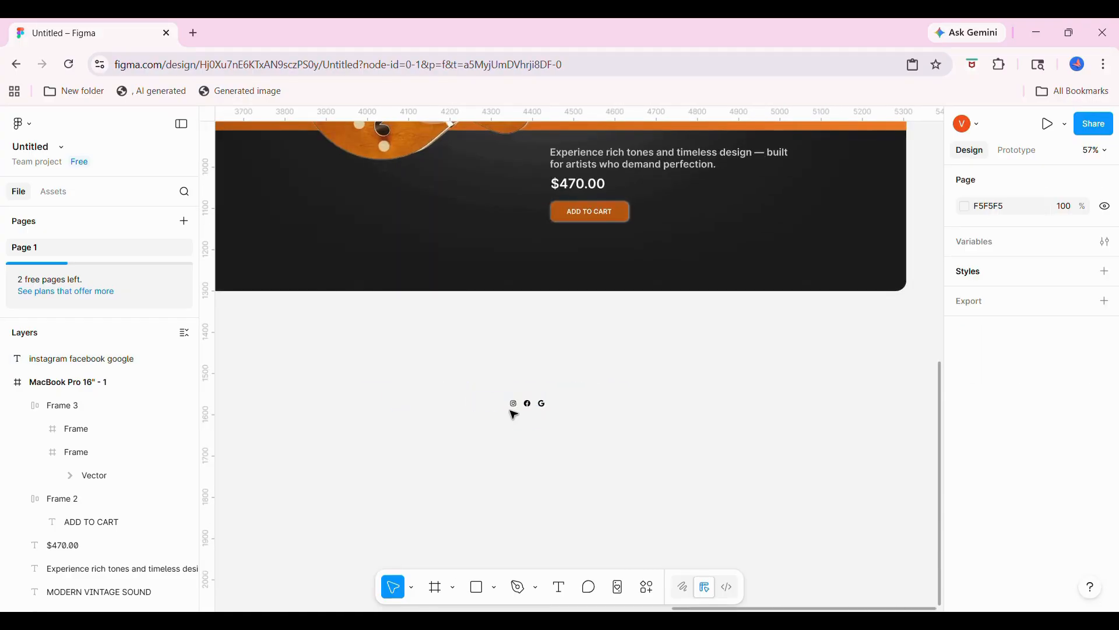
- Set the social icons' font size to 32 and change their fill to white
click(539, 406)
click(1081, 358)
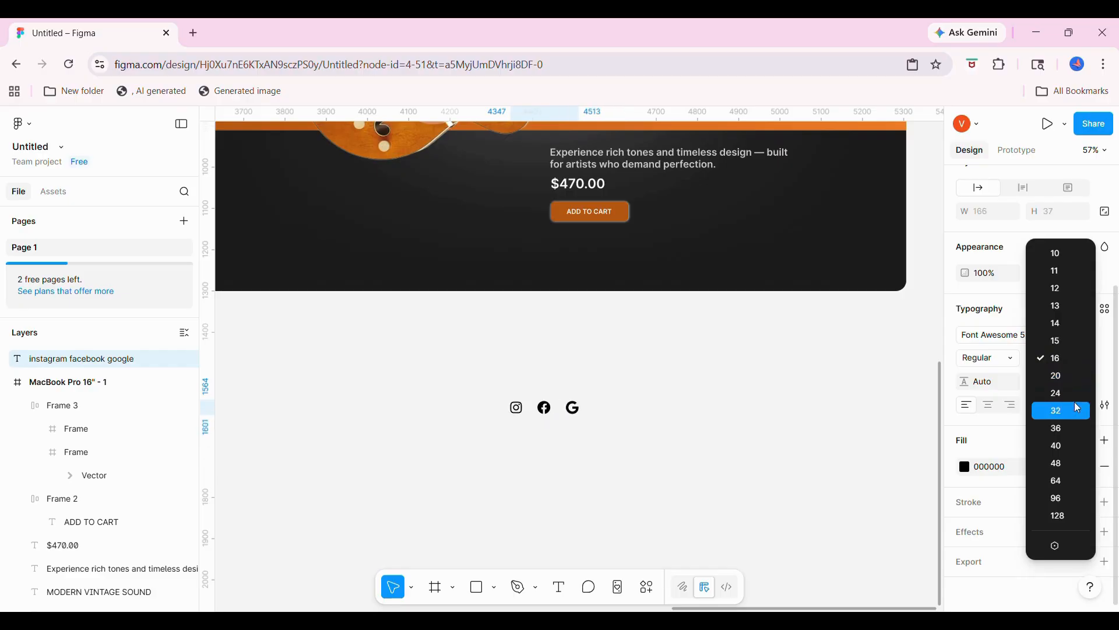
click(1058, 407)
click(965, 466)
drag(808, 338, 777, 294)
click(473, 418)
scroll(473, 417, down, 3)
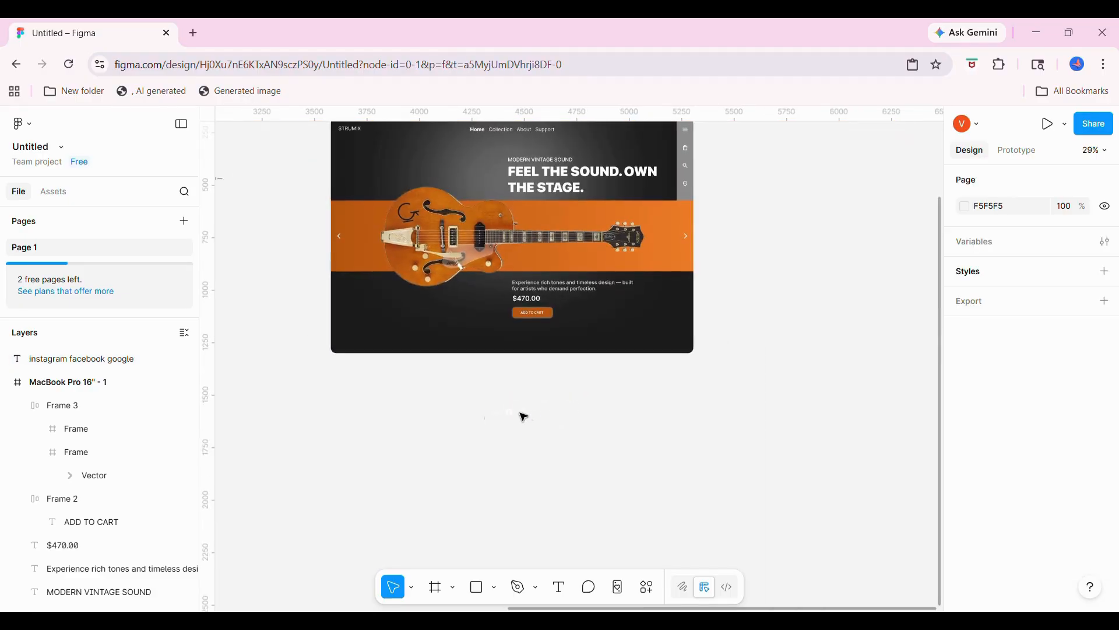
- Place the social icons in the landing page's lower-left corner at X 60, Y 1026 and set their font size to 24
drag(523, 415, 380, 339)
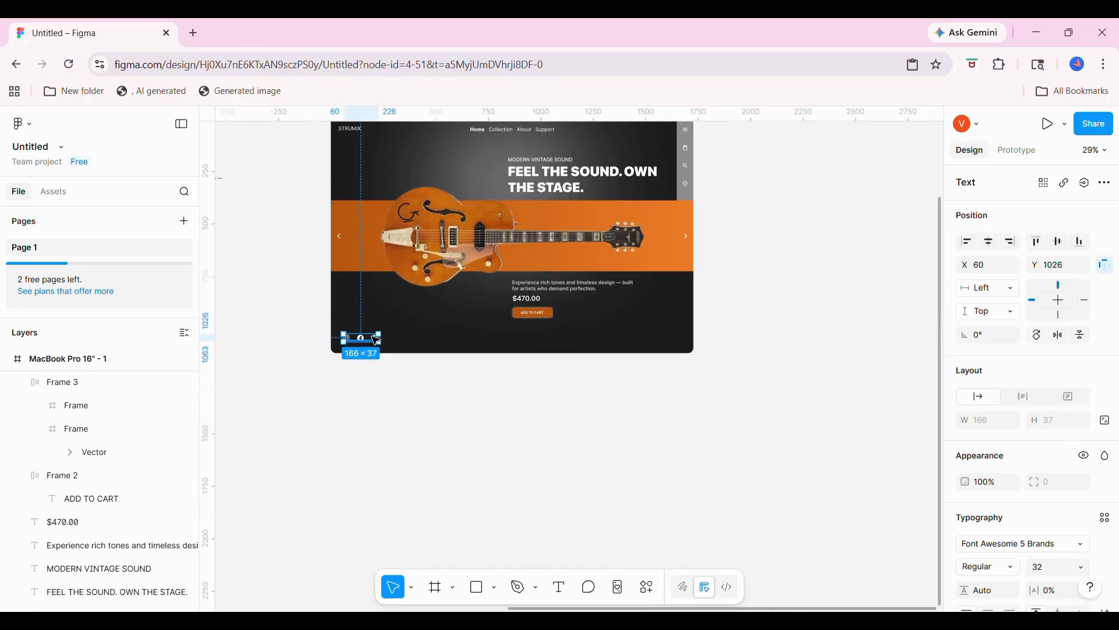
scroll(1061, 420, down, 3)
click(1082, 427)
click(1070, 409)
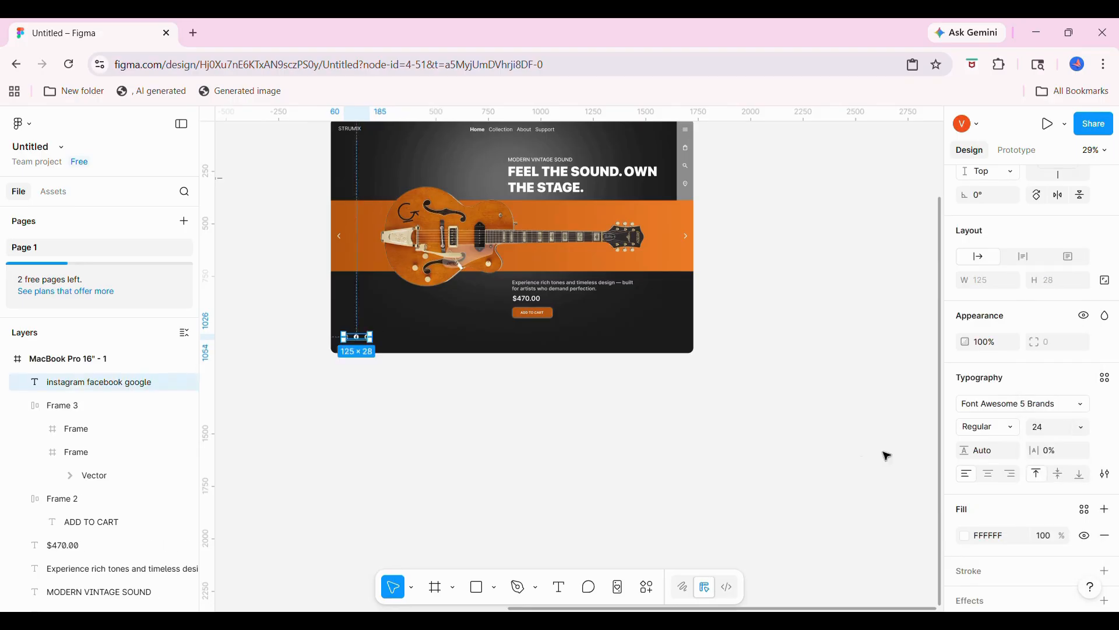
click(820, 467)
scroll(745, 449, down, 2)
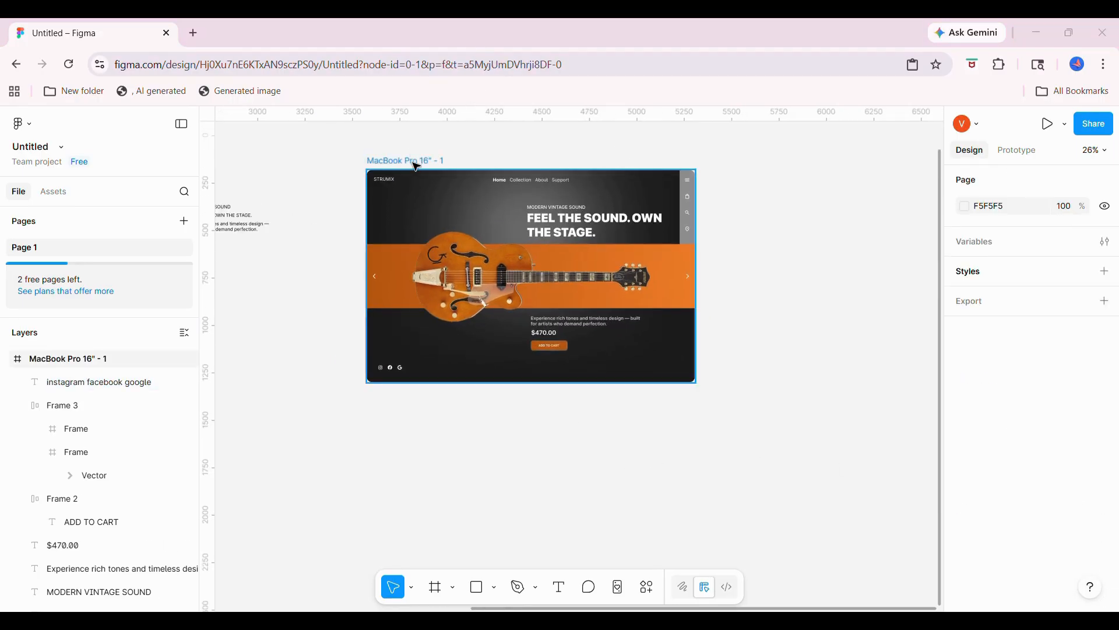
- Duplicate the blue, pink and yellow guitar images into the empty space below the guitar row
scroll(415, 166, left, 8)
drag(399, 195, 423, 410)
drag(473, 192, 448, 343)
drag(588, 182, 443, 396)
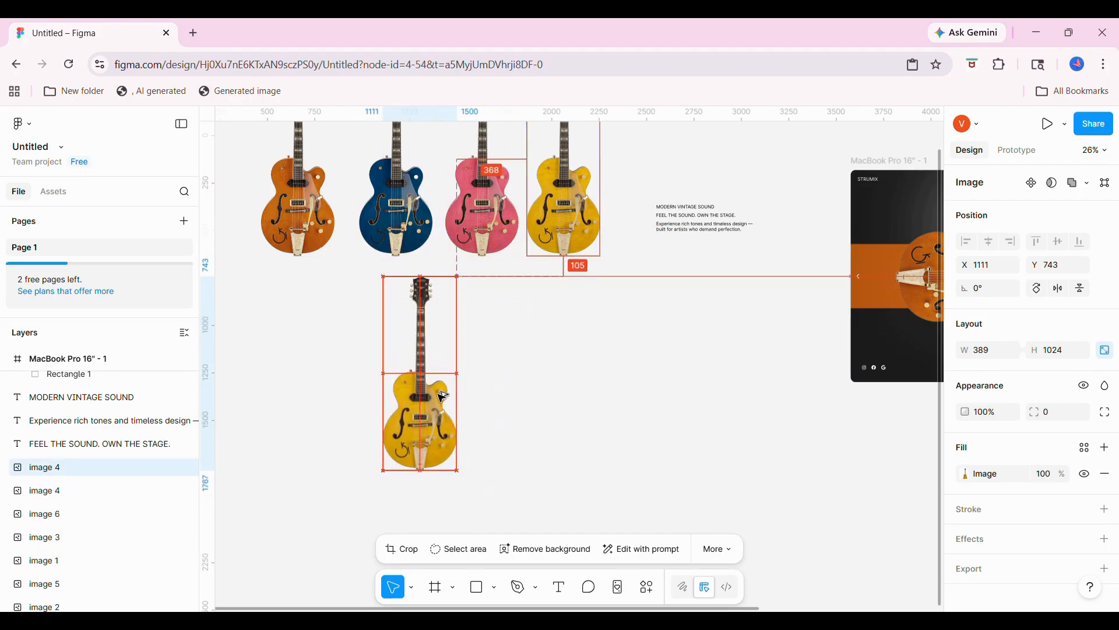
- Rotate the three guitar copies about -89.51° to lie horizontally and move them into the landing page frame, hidden beyond its left edge
drag(344, 283, 453, 320)
drag(375, 275, 536, 321)
drag(424, 357, 505, 278)
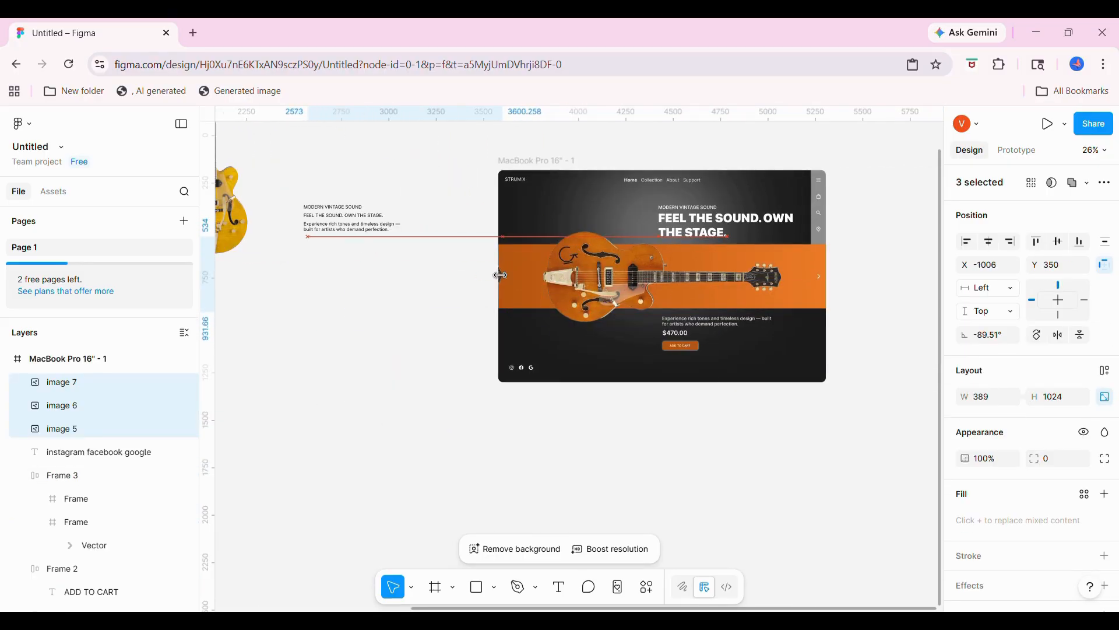
- Duplicate the landing page frame with its contents directly below the original
click(537, 158)
drag(577, 204, 577, 448)
scroll(571, 420, down, 3)
- Shrink the orange guitar in the duplicate page to about 325 × 854 and move it beyond the right edge to X 1751
click(557, 344)
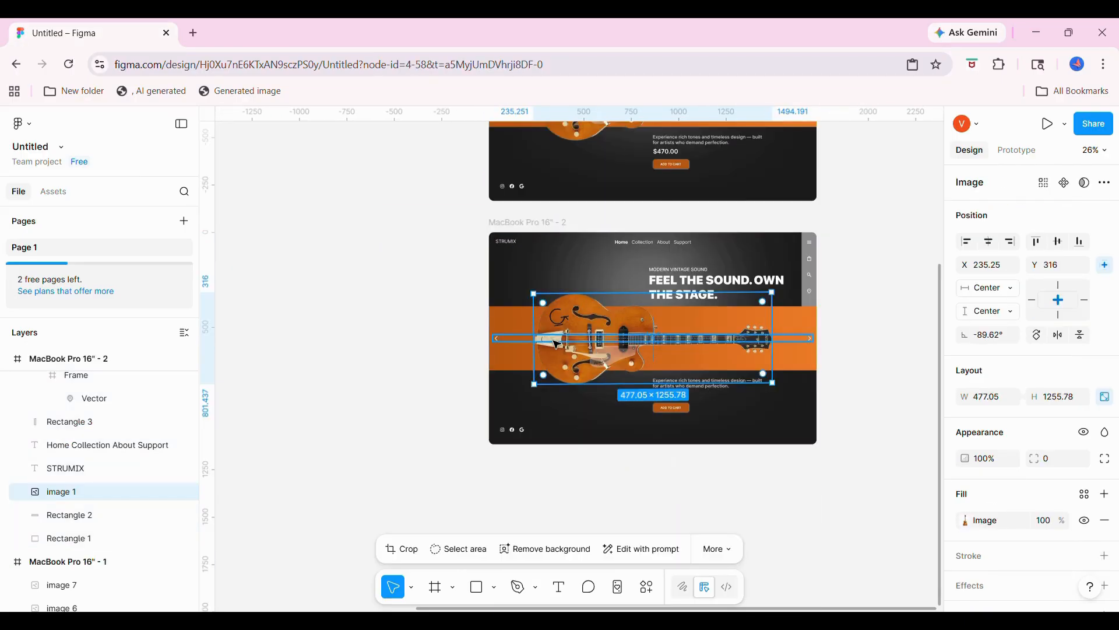
drag(556, 361, 611, 354)
drag(589, 287, 780, 345)
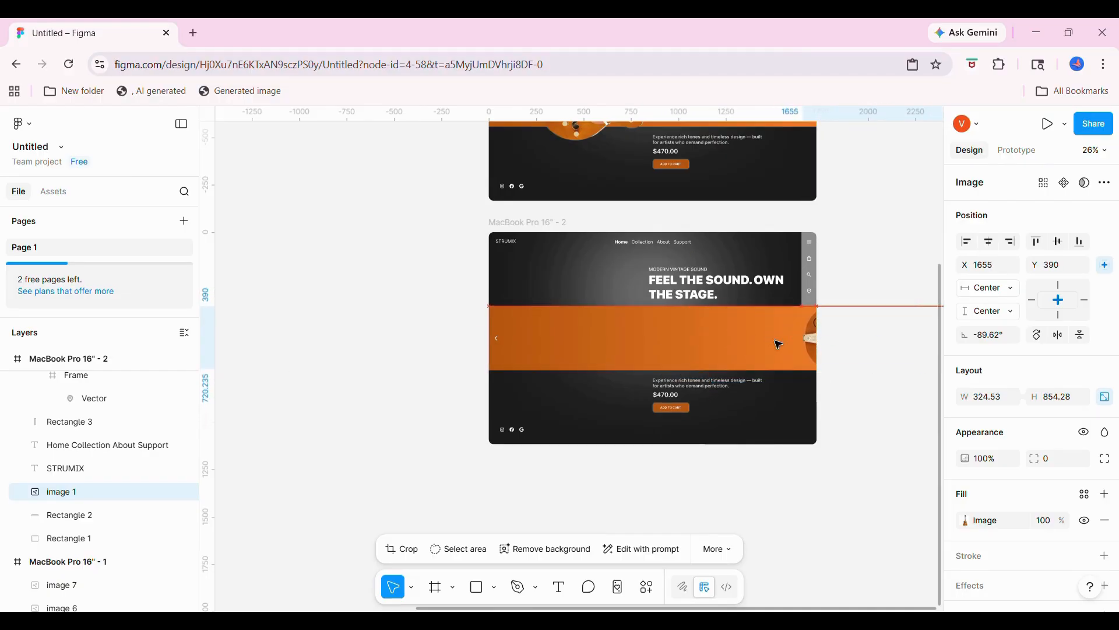
drag(779, 344, 780, 345)
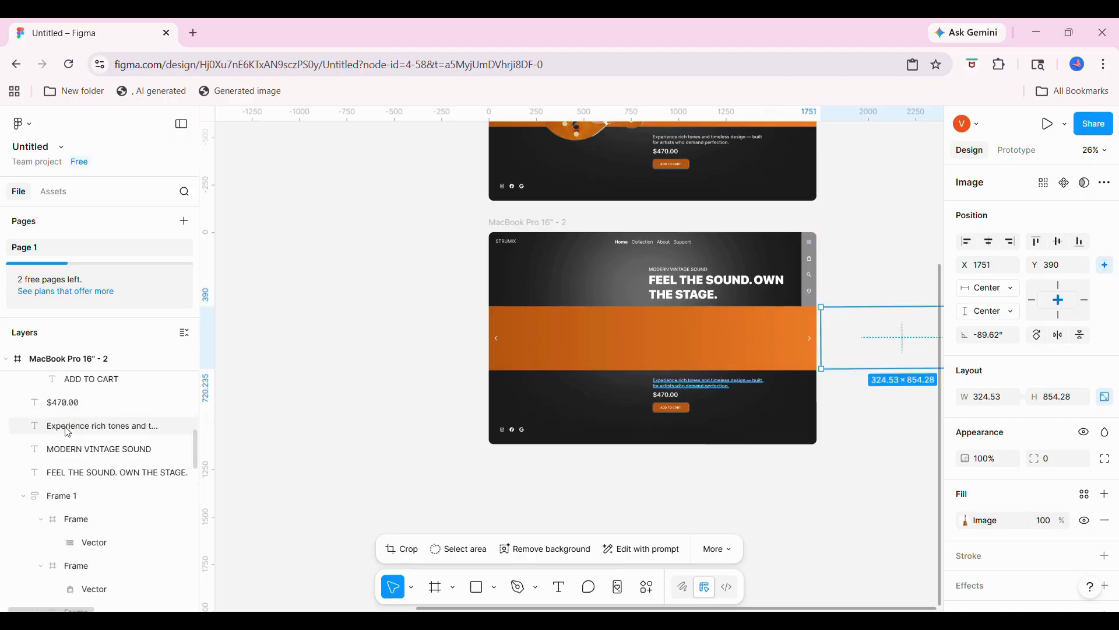
- Bring the hidden blue guitar onto the duplicate page's orange band, enlarging and centring it where the orange guitar was
click(67, 431)
drag(432, 322, 797, 283)
drag(712, 314, 689, 327)
drag(767, 298, 778, 290)
scroll(585, 317, up, 5)
scroll(585, 316, right, 3)
scroll(659, 434, down, 3)
click(988, 248)
click(862, 374)
- Change the 0% stop of the duplicate page's band gradient to the guitar's dark blue 013A67
click(726, 376)
click(965, 520)
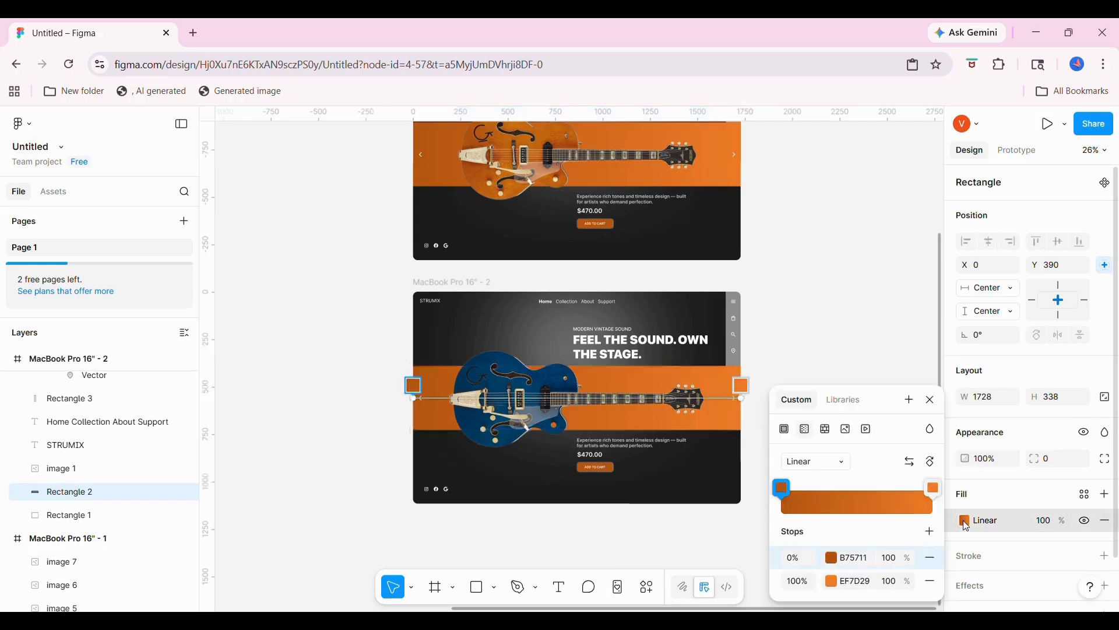
click(832, 557)
click(535, 404)
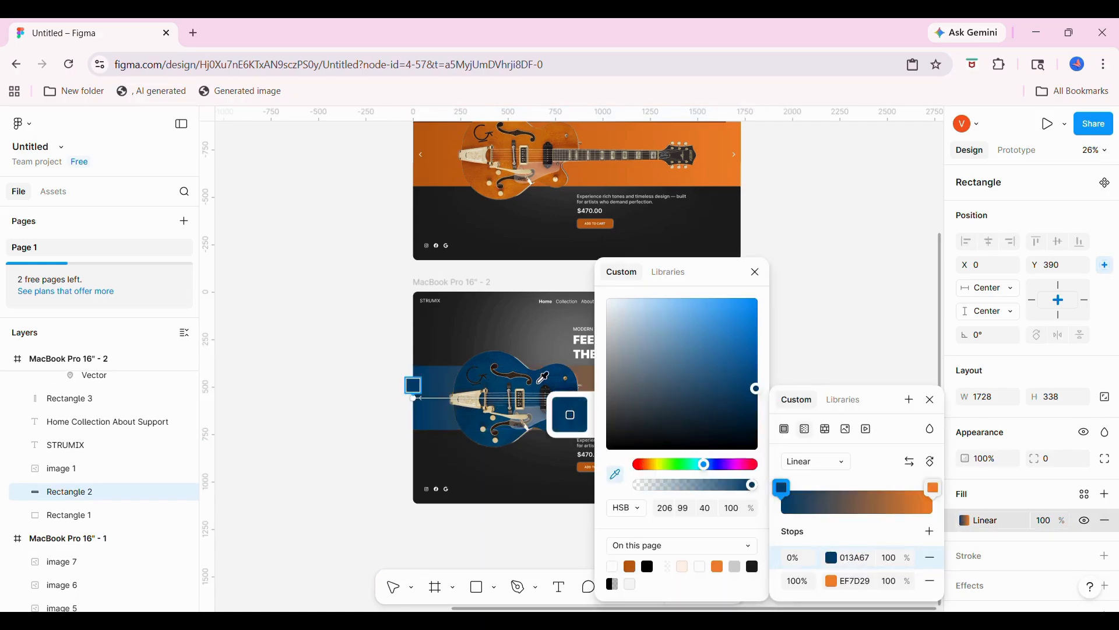
scroll(800, 609, right, 3)
- Change the 100% stop of the band's gradient to the bright blue 0E89EA
click(832, 581)
click(615, 474)
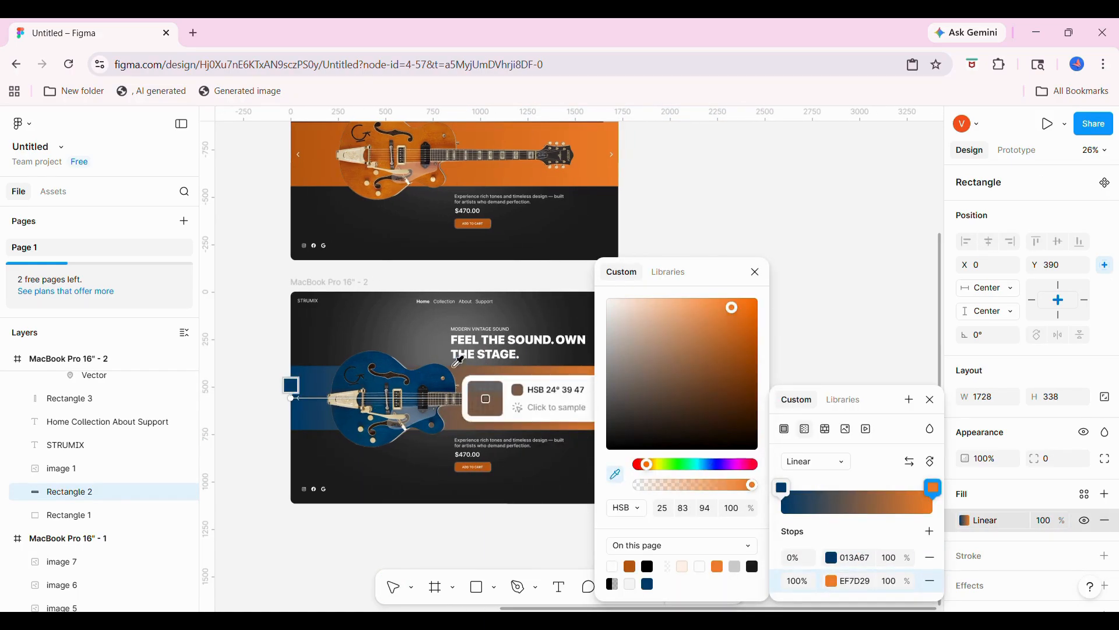
click(410, 381)
click(647, 584)
drag(679, 373, 729, 308)
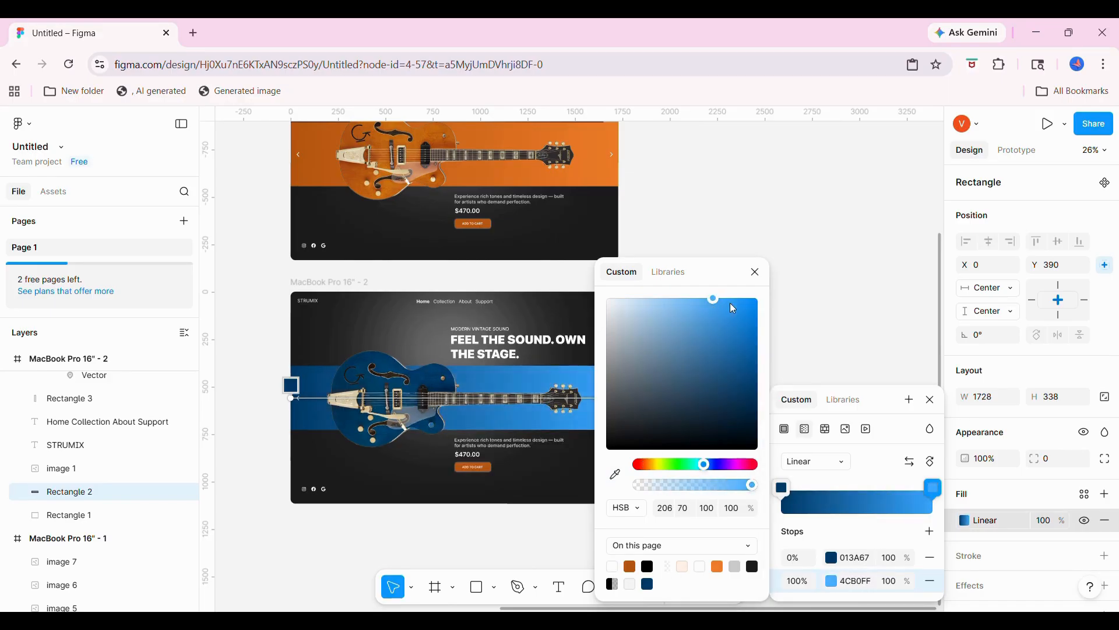
click(796, 315)
- Change the duplicate page's ADD TO CART button fill to the band's dark blue
click(479, 467)
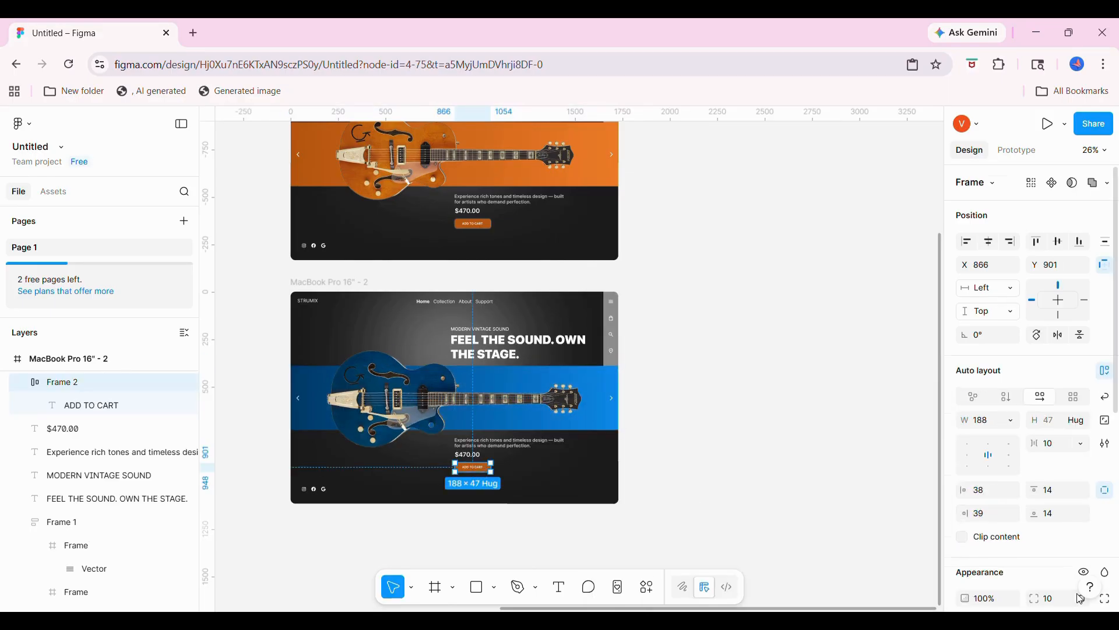
scroll(1081, 583, down, 3)
click(965, 503)
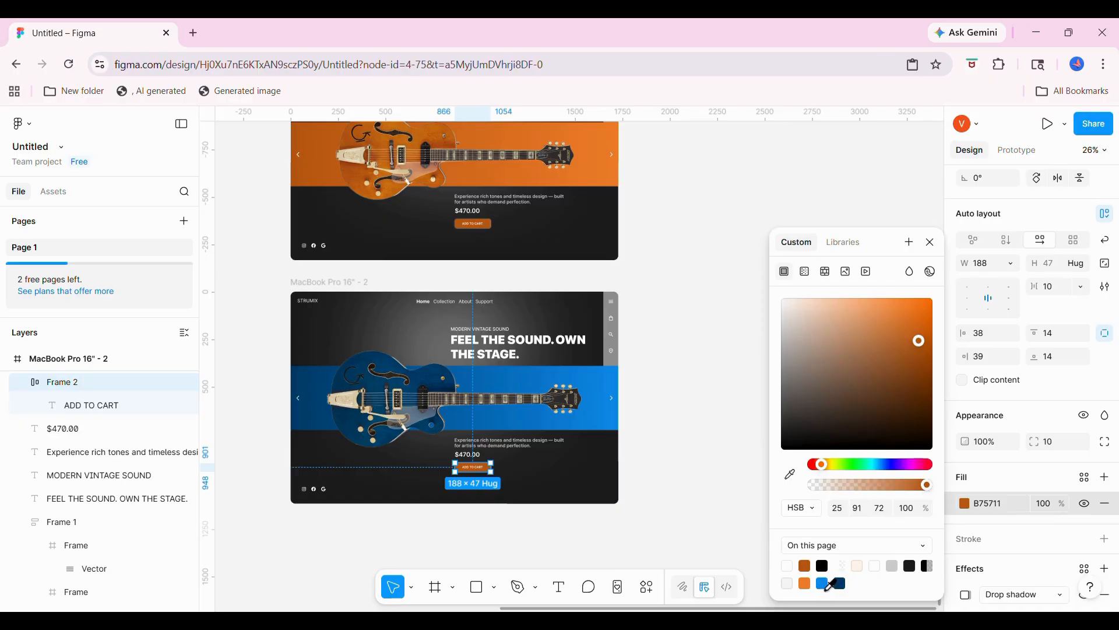
click(827, 584)
click(632, 437)
- Lighten the 0% stop of the blue page's band gradient to 02467C
scroll(635, 436, down, 2)
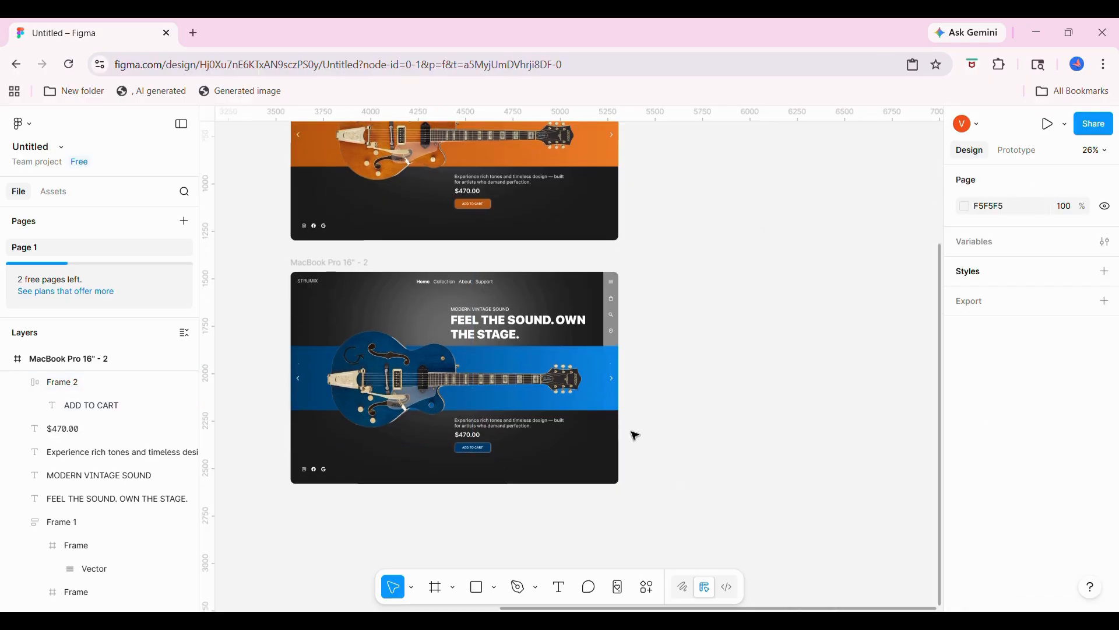
click(581, 361)
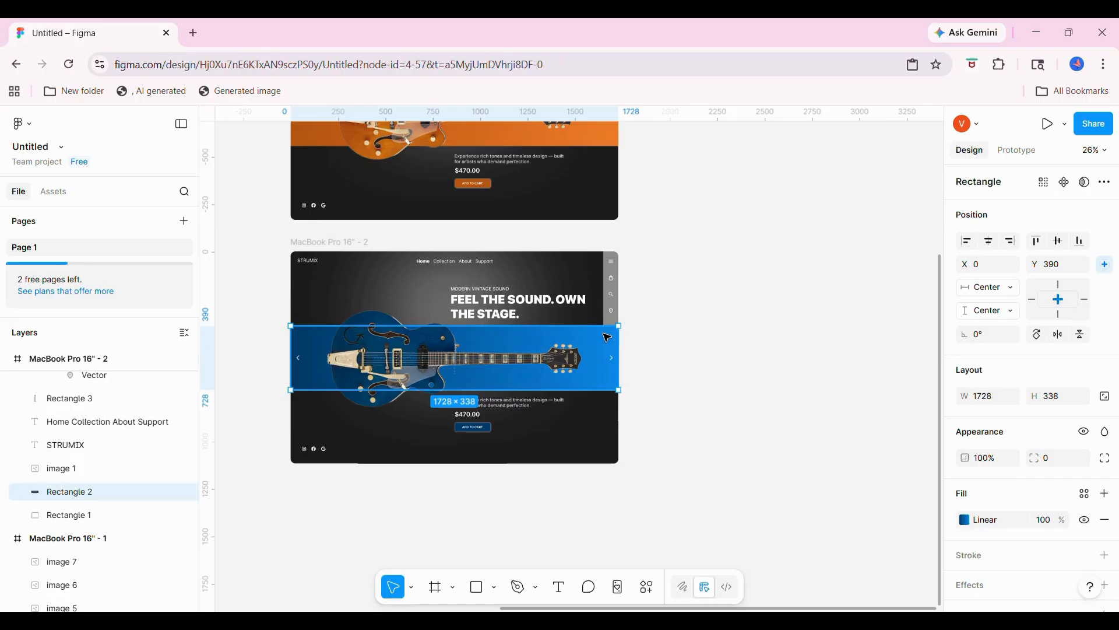
click(964, 520)
click(834, 558)
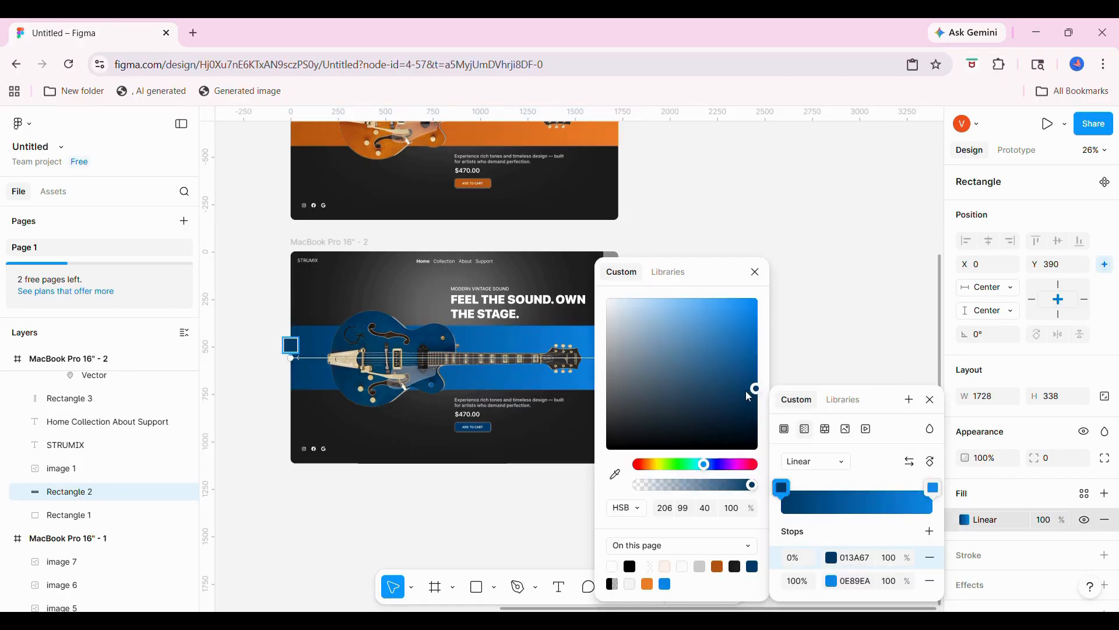
click(747, 385)
drag(745, 382, 755, 381)
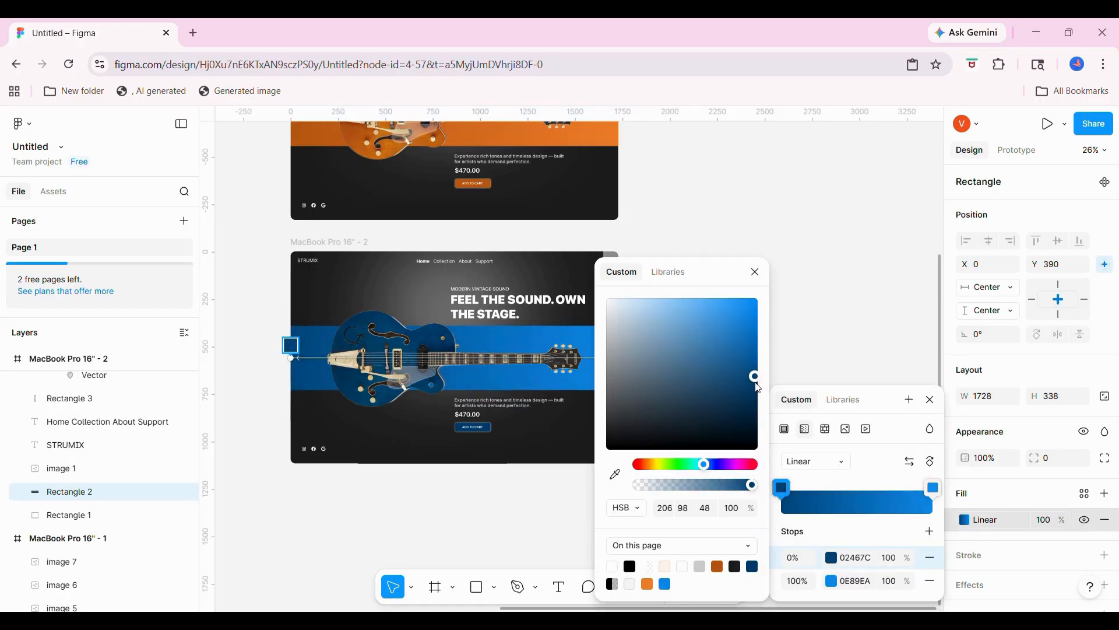
click(846, 304)
- Duplicate the blue guitar page directly below itself as the third colour variant
scroll(846, 303, down, 1)
scroll(847, 305, left, 2)
scroll(847, 305, down, 5)
scroll(712, 284, up, 3)
scroll(711, 283, right, 2)
click(518, 249)
drag(527, 283, 527, 468)
- Move the blue guitar off the right edge of the third page, keeping it level with the band
scroll(527, 469, down, 3)
click(529, 290)
drag(497, 273, 699, 303)
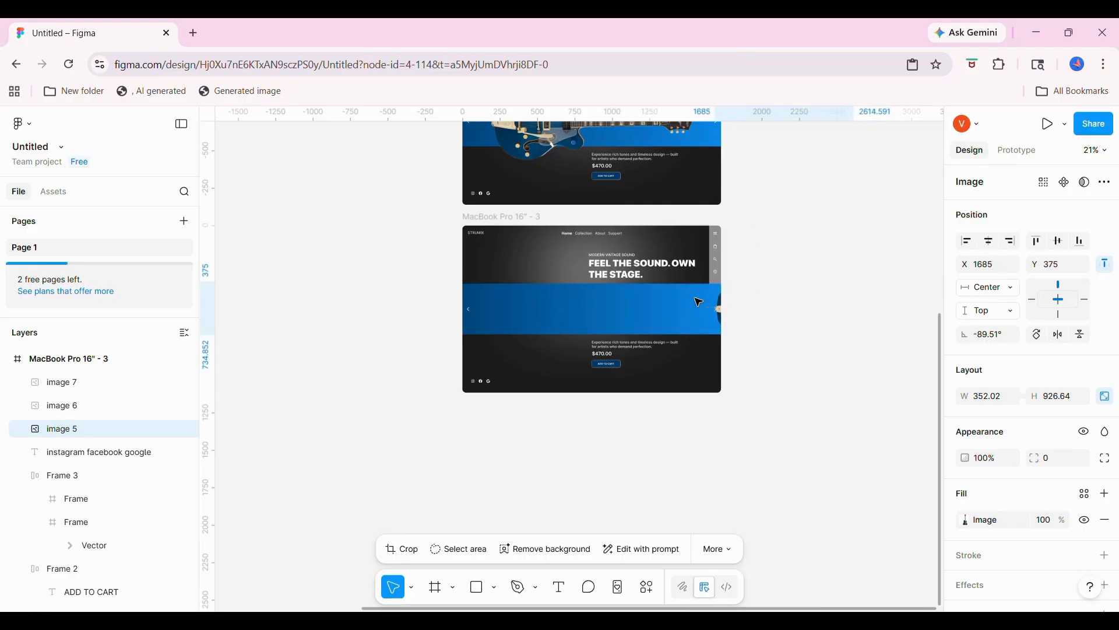
drag(699, 302, 703, 303)
- Bring the hidden pink guitar onto the third page's band, enlarging it to about 523 × 1378 and centring it
click(67, 407)
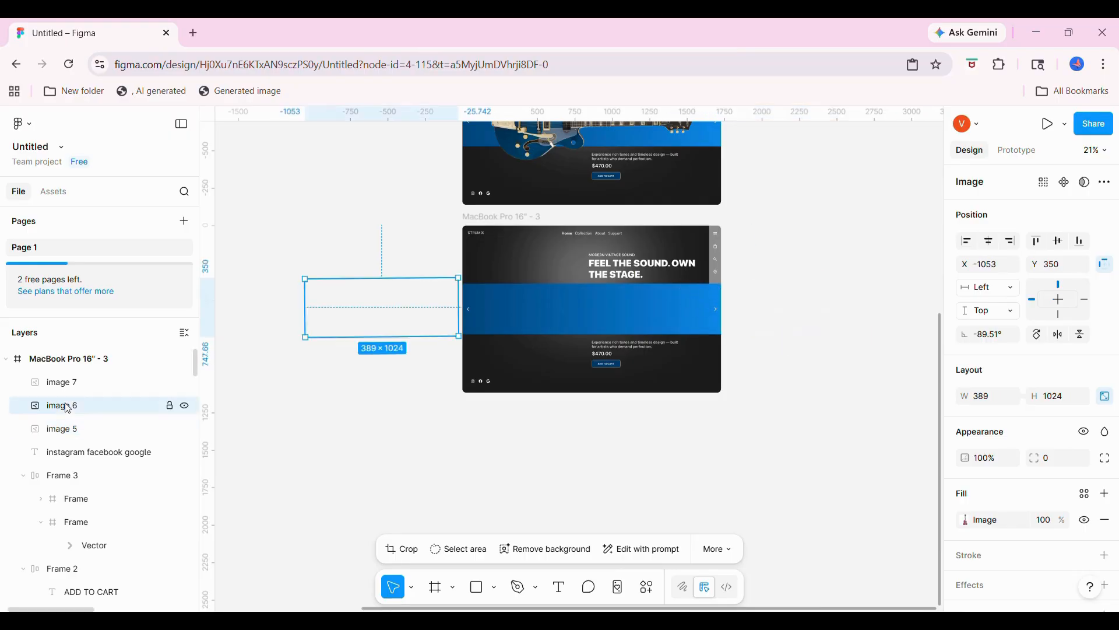
drag(383, 296, 586, 299)
drag(661, 281, 713, 264)
drag(646, 299, 633, 306)
scroll(633, 306, up, 1)
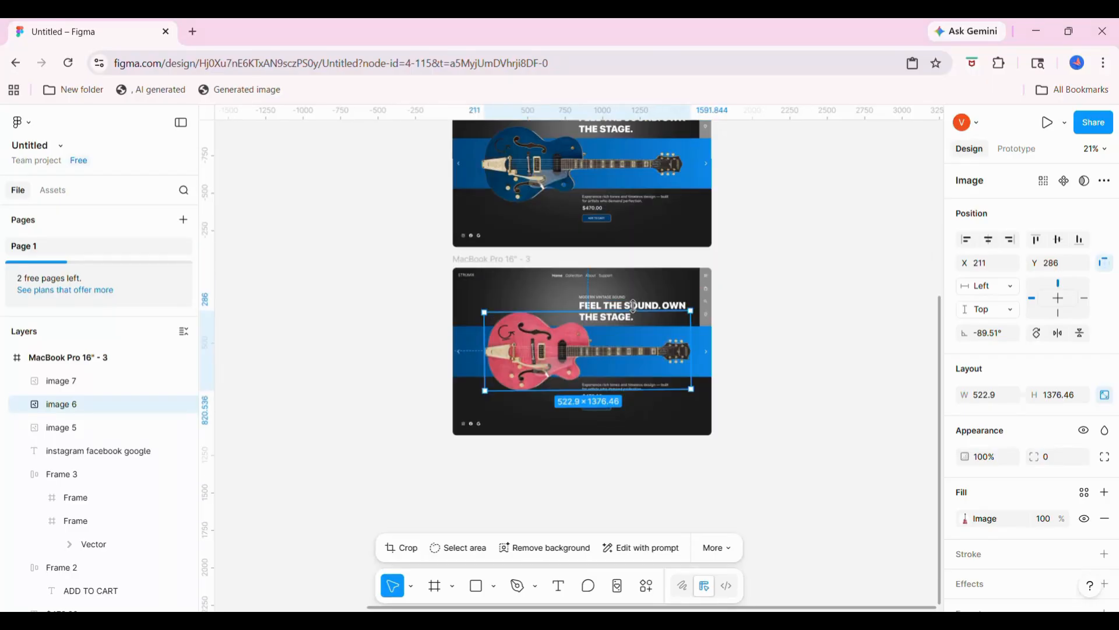
drag(485, 313, 481, 313)
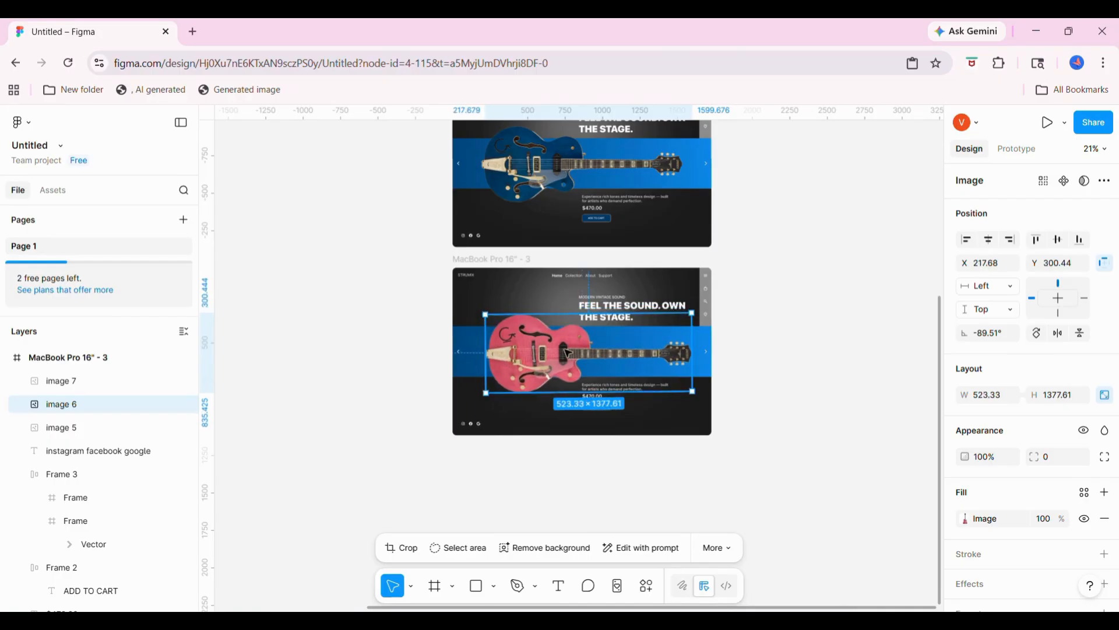
- Change the 0% stop of the third page's band gradient to C54756, sampled from the pink guitar
click(705, 378)
click(965, 518)
click(832, 557)
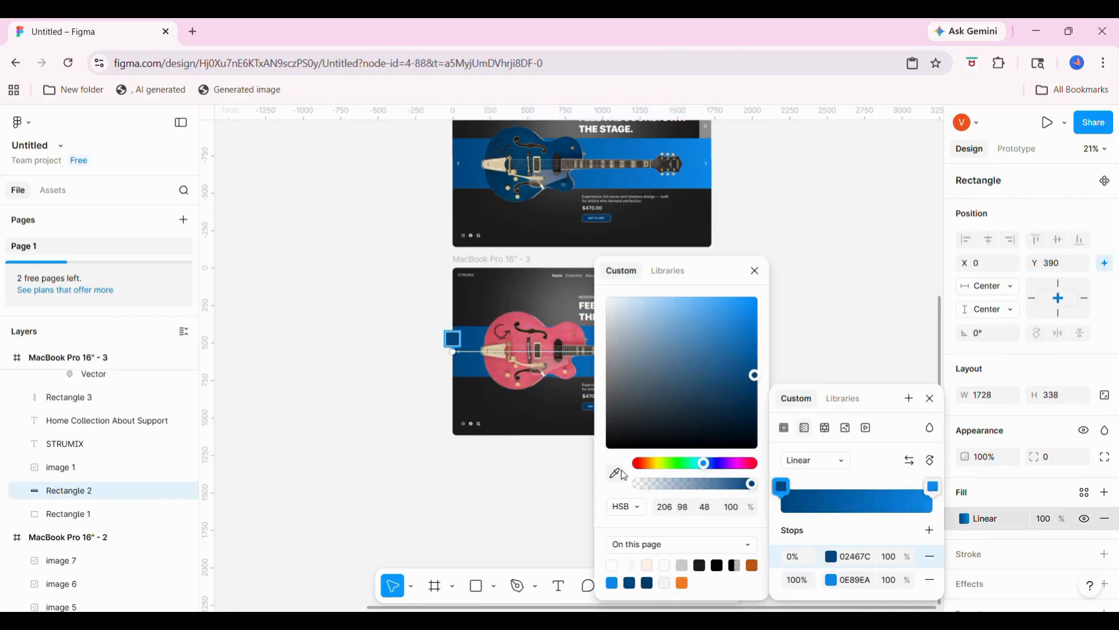
click(496, 364)
scroll(495, 364, right, 2)
scroll(495, 363, up, 1)
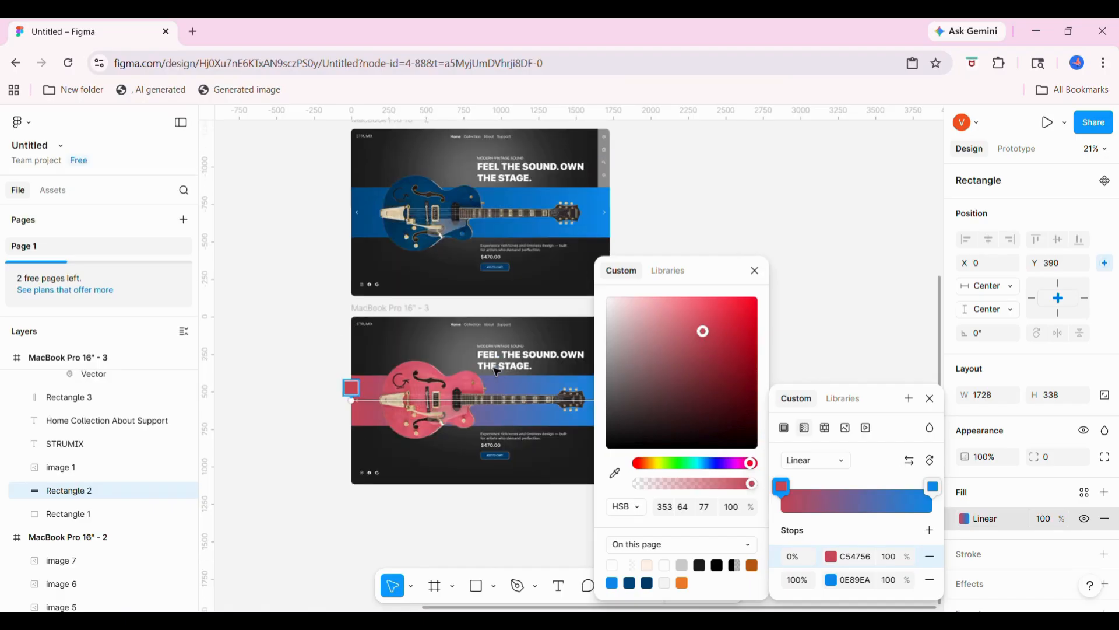
- Sample the pink guitar for the band gradient's 100% stop and brighten it to FA7289
click(832, 581)
click(616, 474)
click(456, 395)
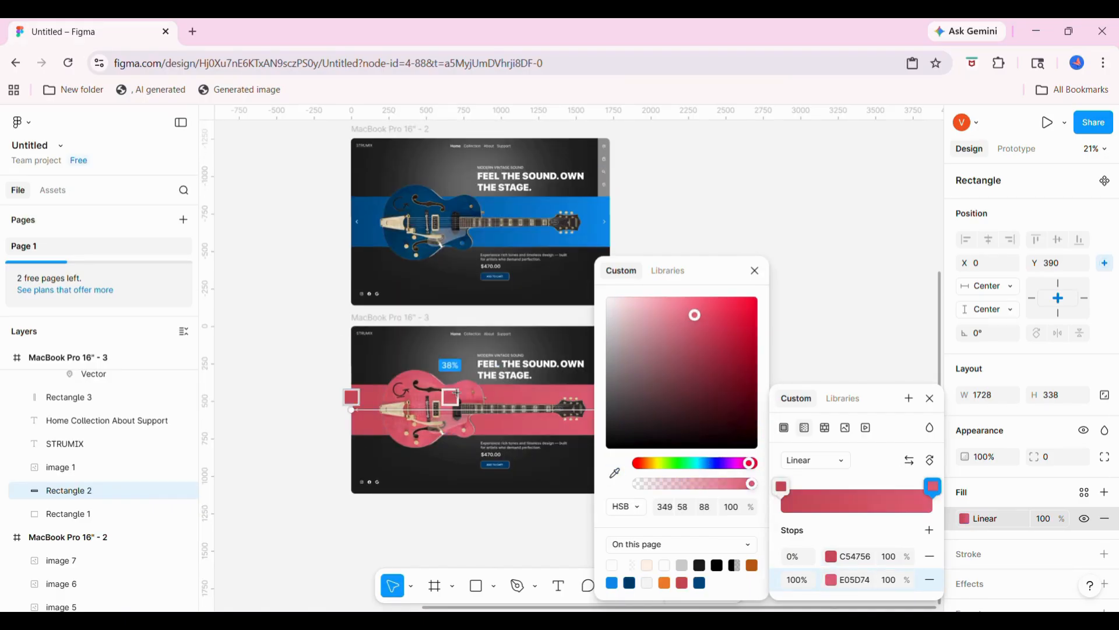
drag(694, 327, 691, 308)
click(697, 202)
scroll(696, 202, down, 2)
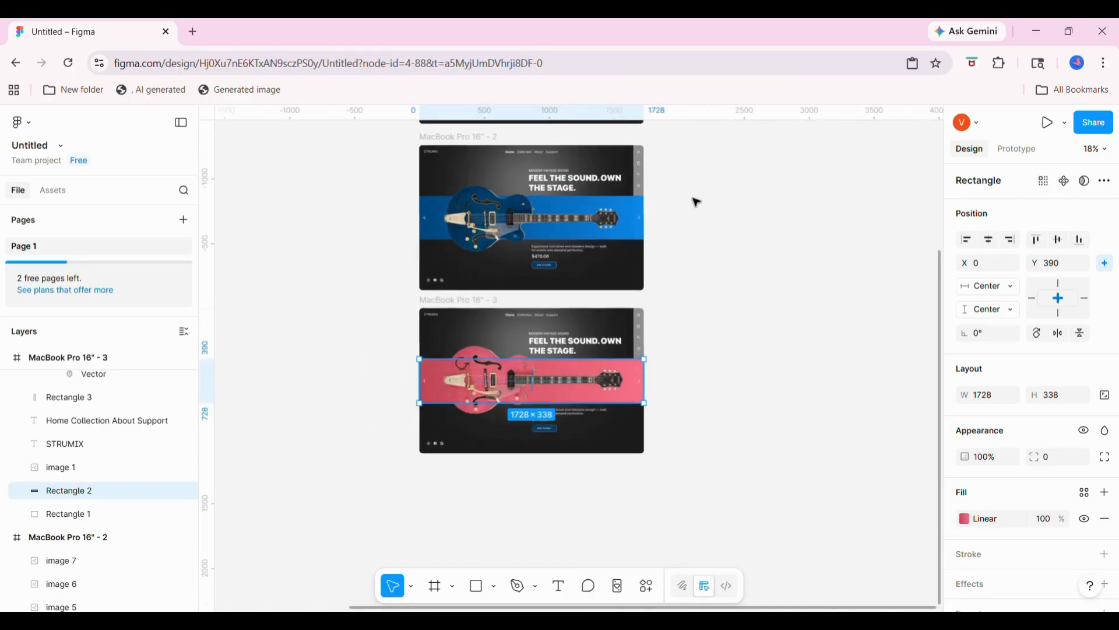
click(696, 201)
- Darken the 0% stop of the pink page's band gradient to the deep red A40013
scroll(445, 375, up, 5)
click(461, 357)
scroll(461, 357, down, 5)
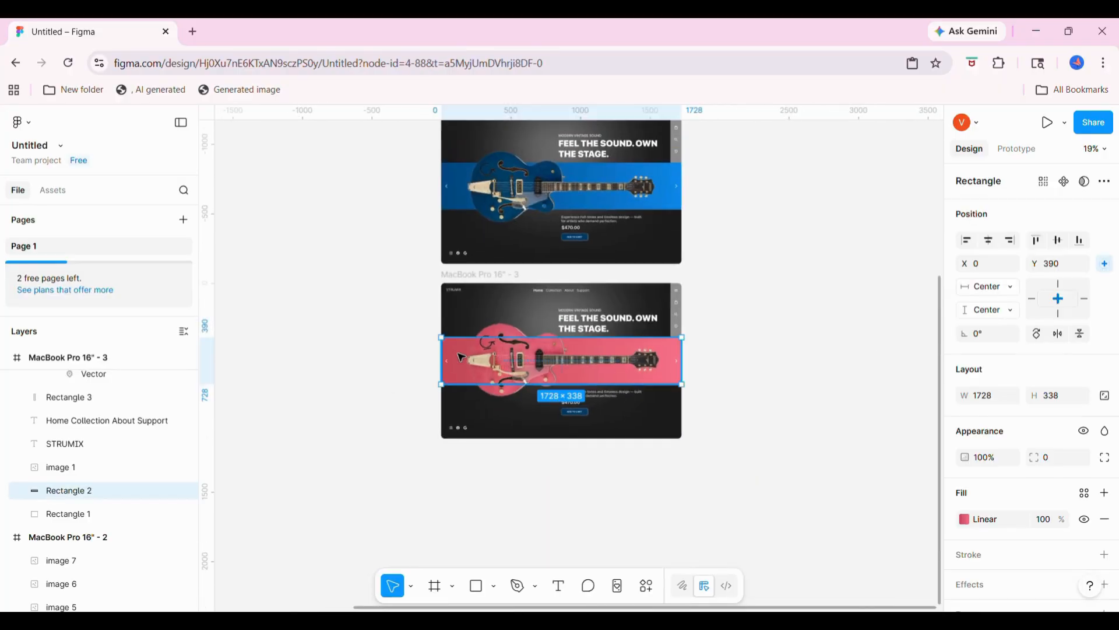
click(965, 518)
click(833, 559)
drag(686, 327, 770, 375)
click(855, 330)
click(855, 330)
- Duplicate the pink guitar page directly below itself as the fourth colour variant
scroll(855, 330, down, 1)
click(489, 259)
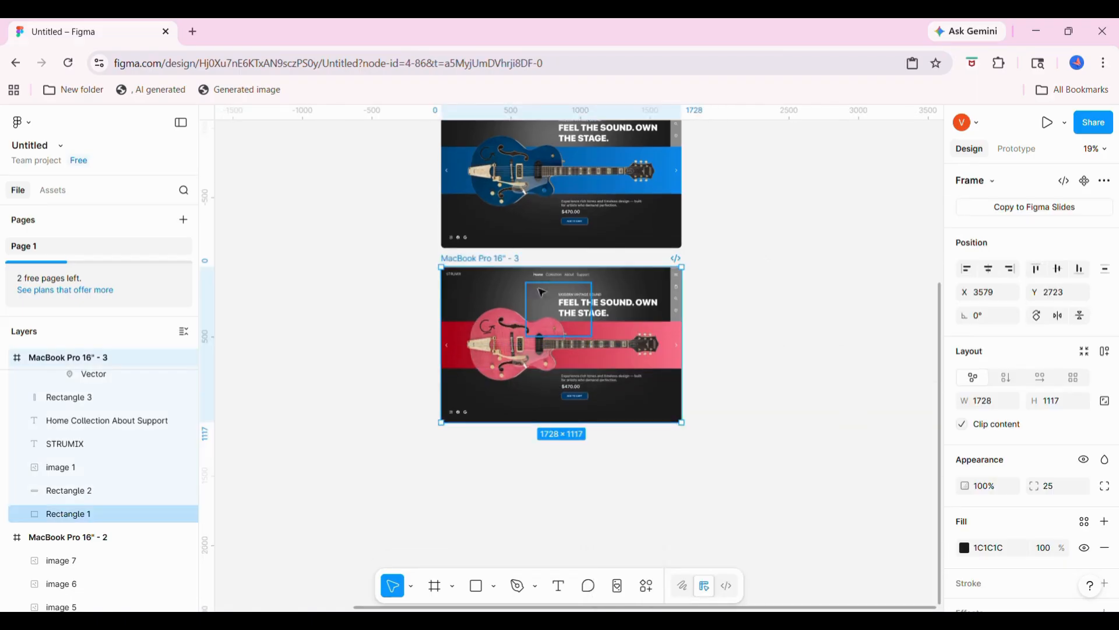
alt+drag(517, 296, 519, 482)
- Move the pink guitar off the right edge of the fourth page, keeping it level with the band
scroll(519, 481, down, 3)
click(513, 382)
drag(467, 345, 674, 389)
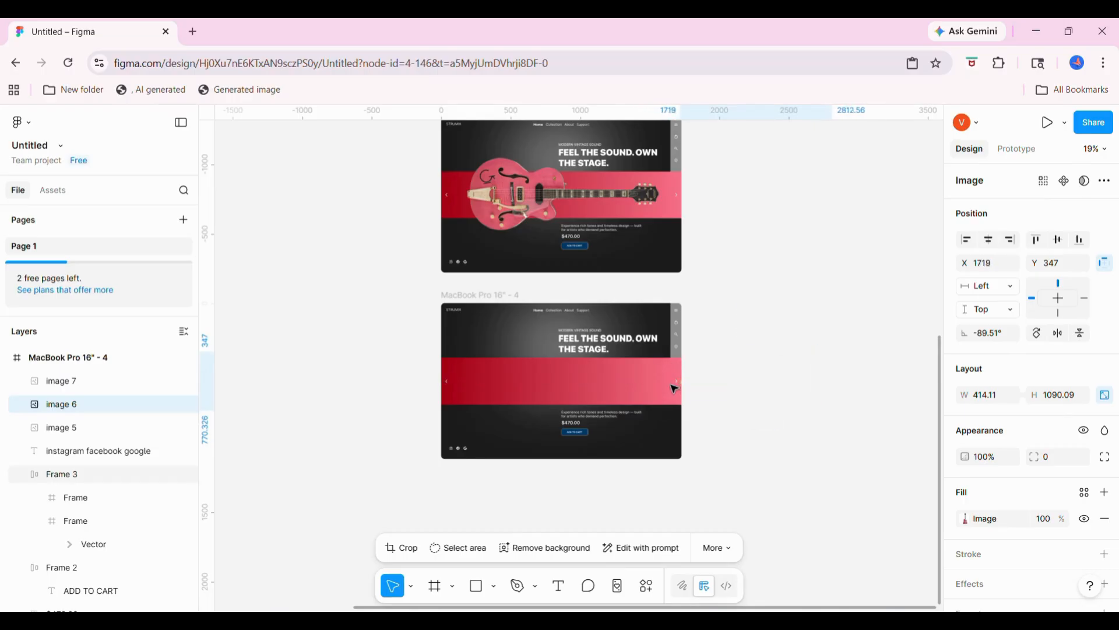
- Bring the hidden yellow guitar onto the fourth page's band, enlarging and centring it where the pink guitar was
click(61, 382)
drag(382, 370, 575, 371)
drag(624, 403, 642, 420)
drag(565, 383, 659, 388)
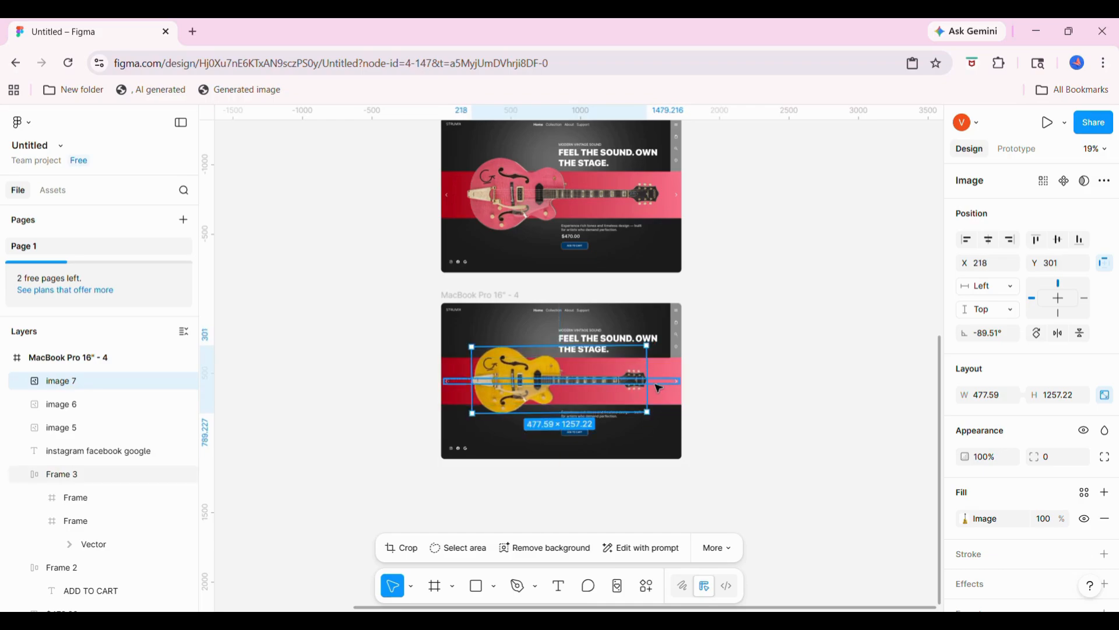
double_click(649, 384)
click(698, 446)
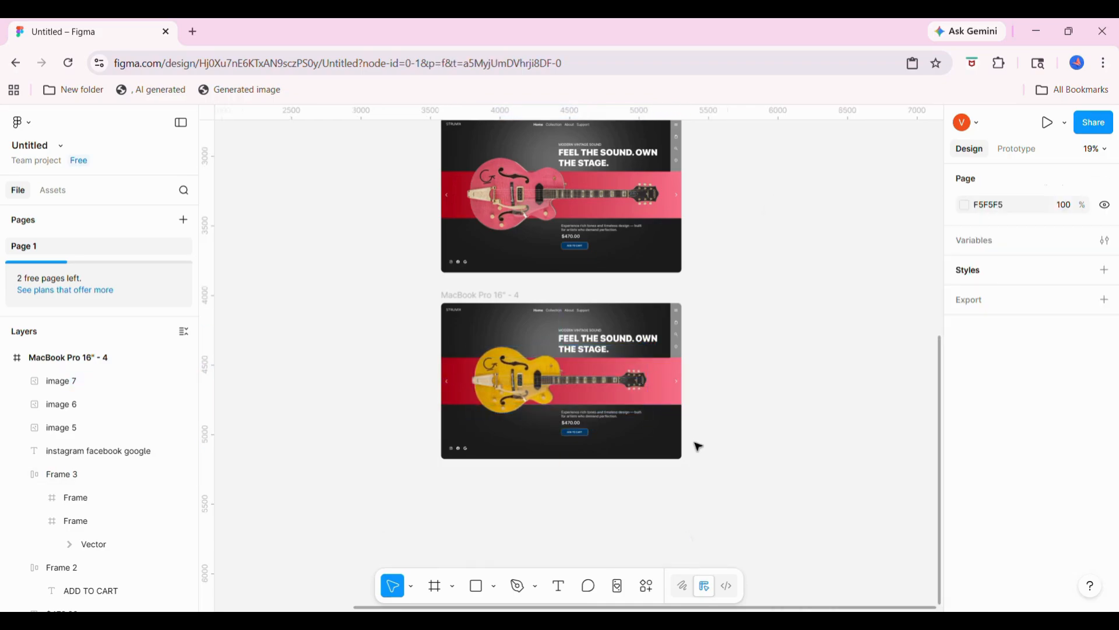
click(630, 374)
drag(648, 377, 658, 377)
drag(550, 364, 546, 364)
- Change the 0% stop of the fourth page's band gradient to CF9202, sampled from the yellow guitar
click(459, 372)
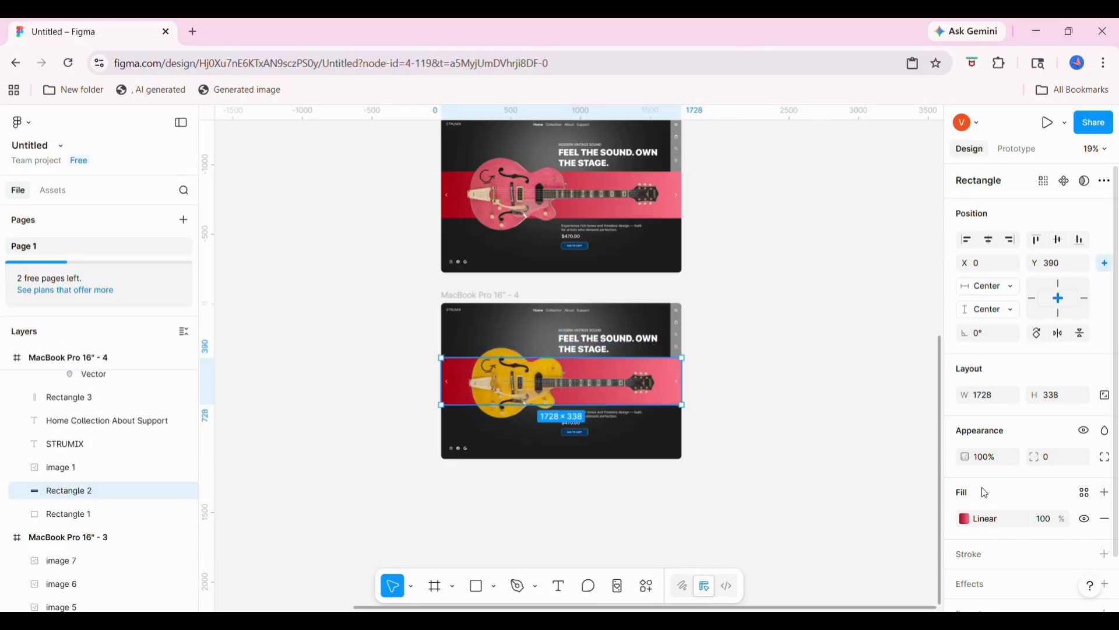
click(964, 518)
click(831, 558)
click(614, 473)
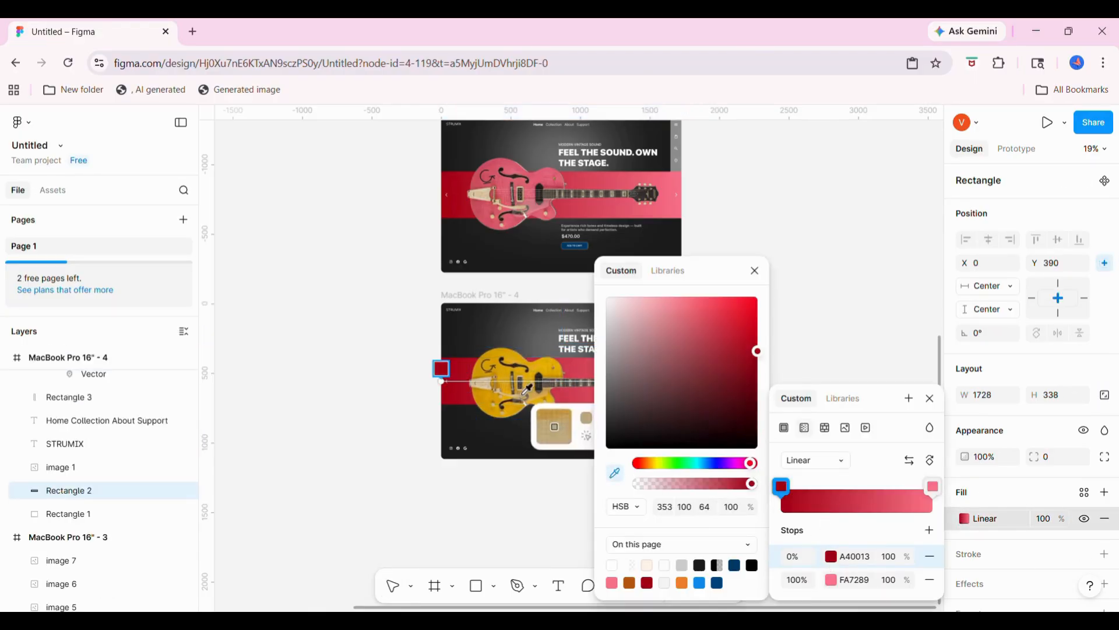
click(514, 431)
- Set the 100% stop of the fourth page's band gradient to a brighter shade of the same yellow
click(833, 582)
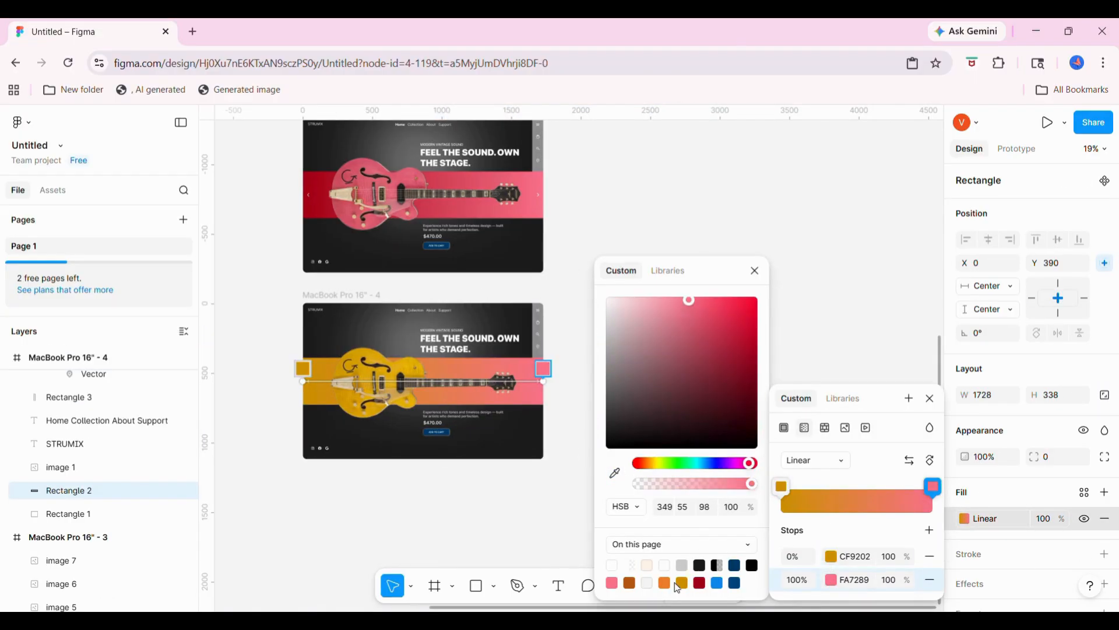
click(685, 584)
drag(709, 318, 704, 289)
click(624, 139)
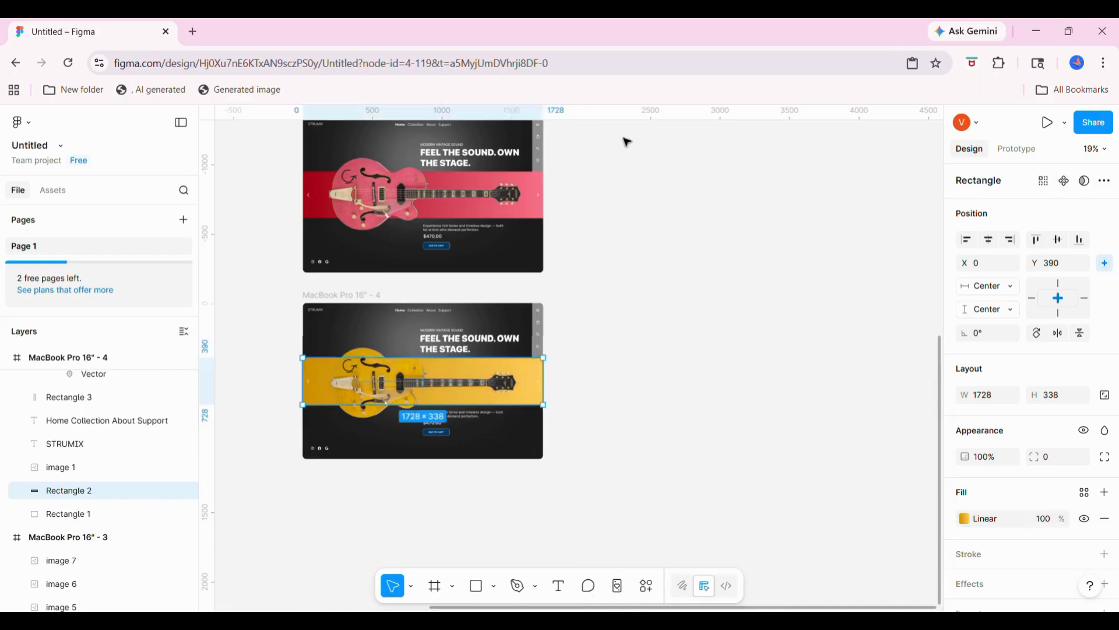
- Duplicate the first, orange guitar page directly above itself
scroll(624, 139, down, 3)
scroll(625, 139, up, 3)
scroll(627, 142, up, 2)
click(627, 142)
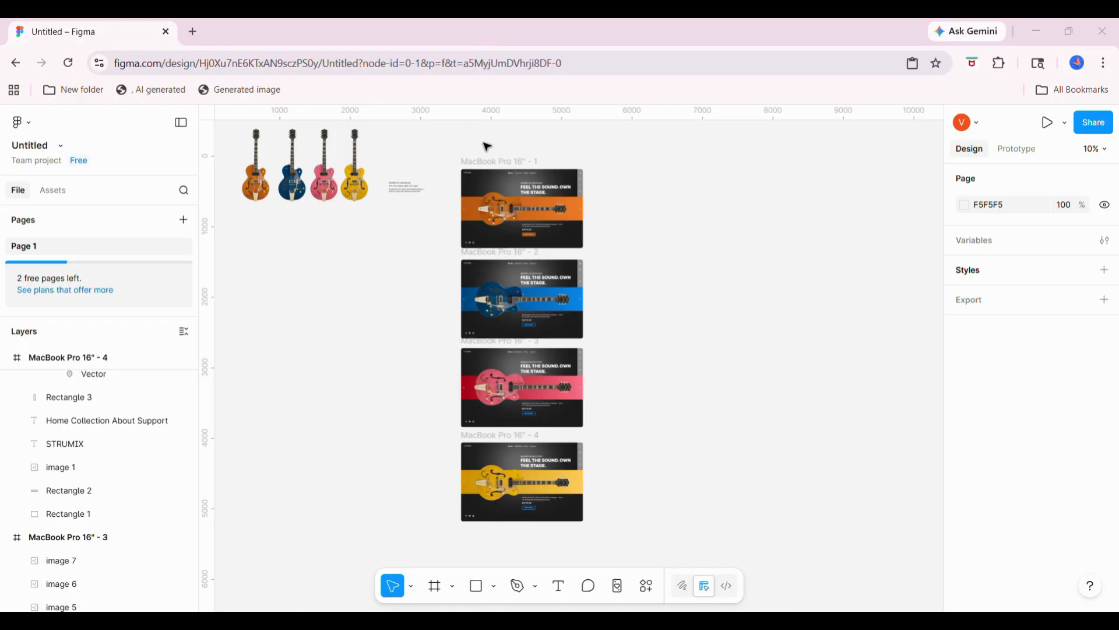
scroll(484, 136, up, 5)
scroll(485, 152, down, 1)
click(486, 368)
drag(516, 419, 517, 187)
click(559, 293)
- Move the description, the $470.00 price and the ADD TO CART button together down to the new page's bottom edge
scroll(559, 295, up, 2)
click(663, 306)
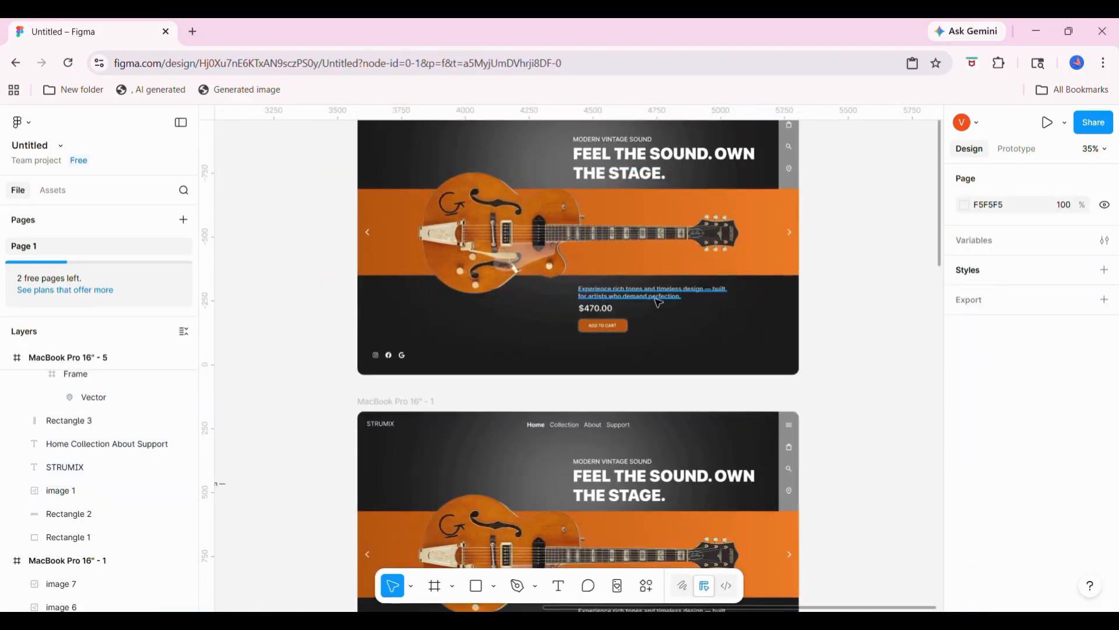
click(659, 303)
shift+click(605, 316)
shift+click(615, 325)
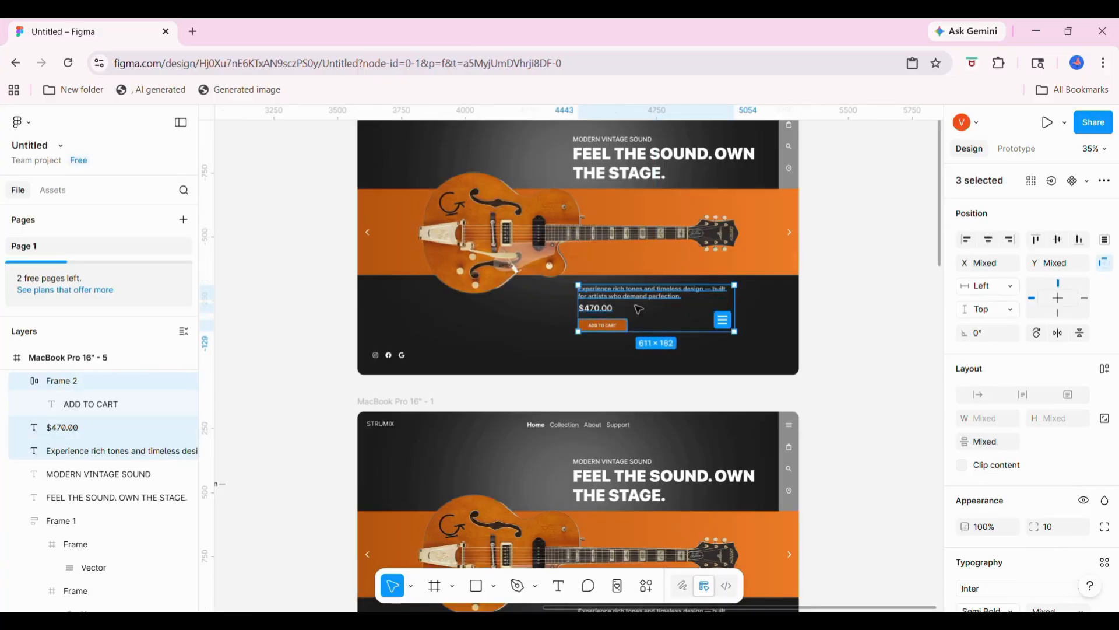
drag(684, 282, 683, 326)
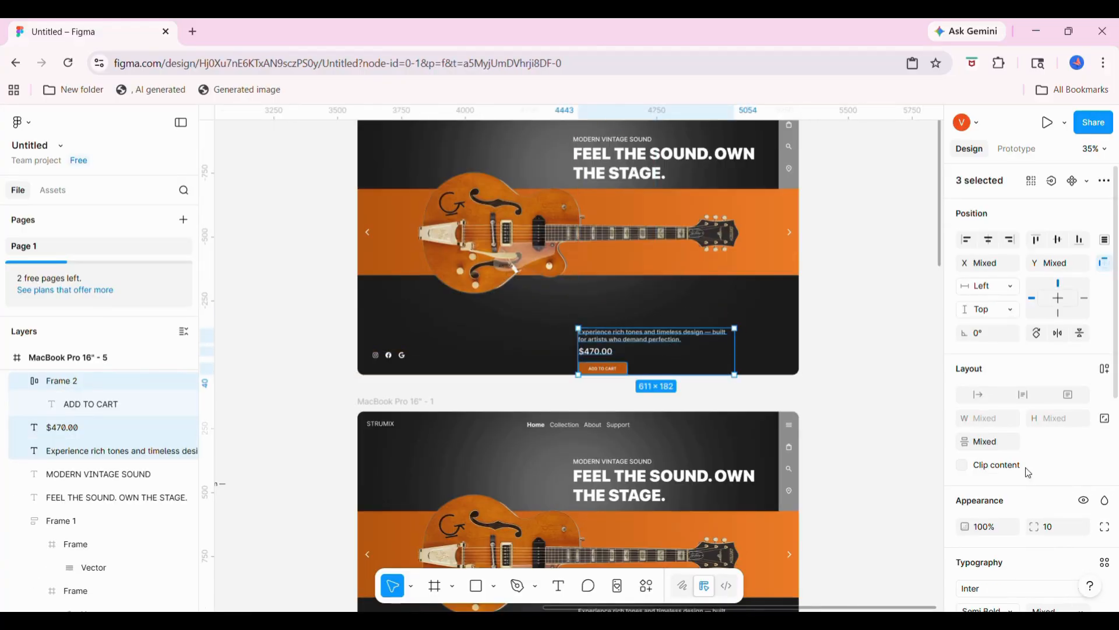
- Set the opacity of the selection's colours B75711, CACACA, FFFFFF and FCFCFC to 0%
scroll(1046, 503, down, 5)
click(1048, 568)
text(0)
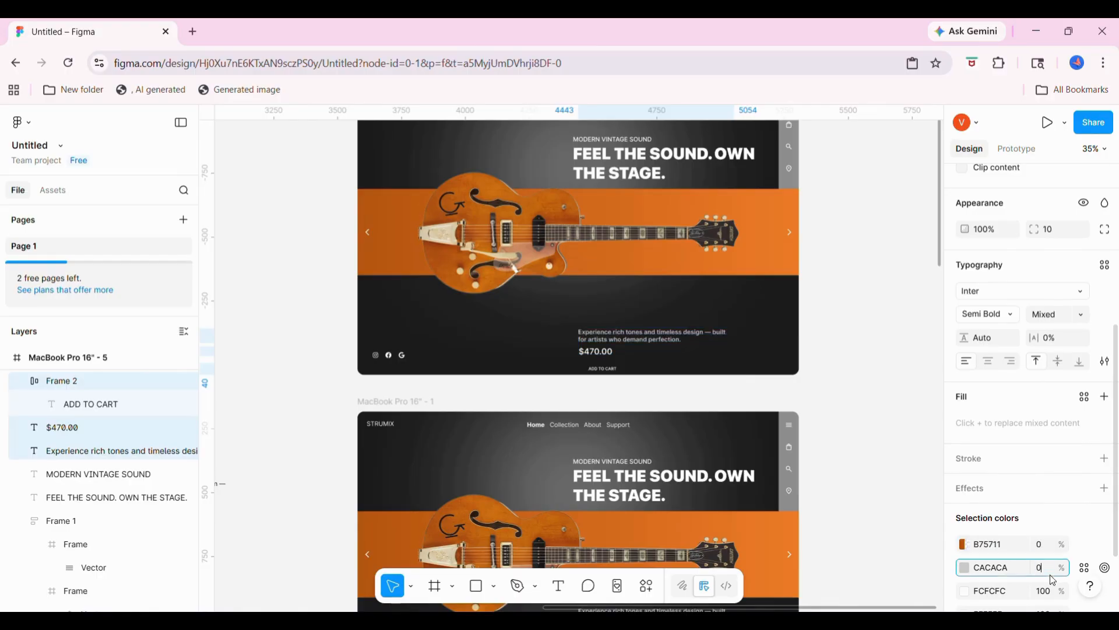
click(1046, 591)
scroll(1045, 583, down, 2)
click(1045, 529)
text(0)
click(1047, 505)
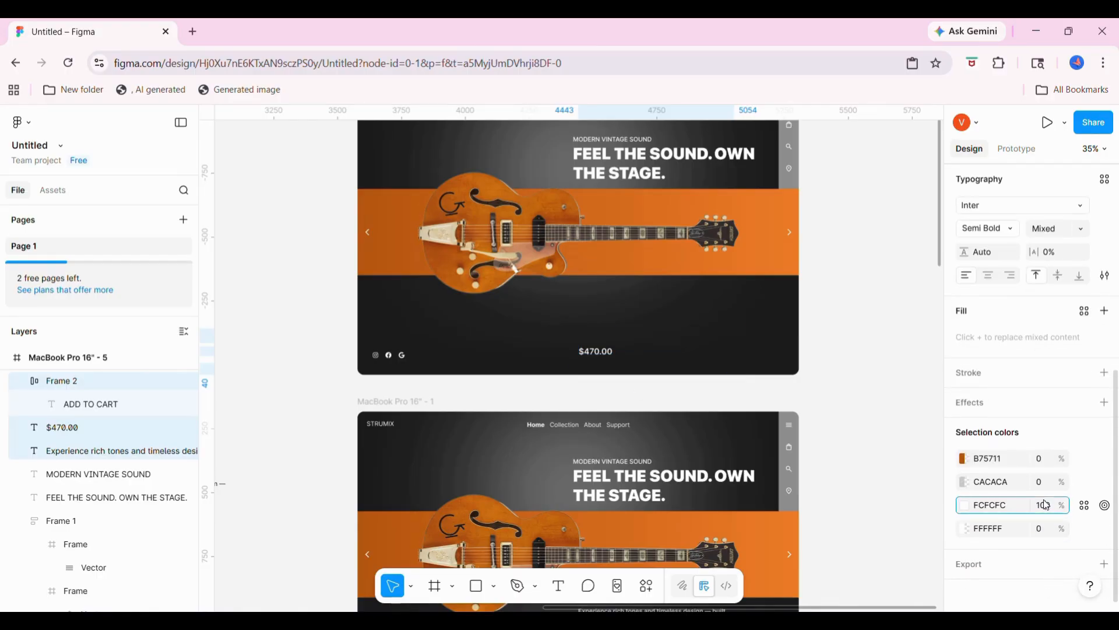
click(839, 408)
- Move the MODERN VINTAGE SOUND and FEEL THE SOUND. OWN THE STAGE. texts down to the orange band and make their fill fully transparent
scroll(834, 406, up, 3)
click(644, 344)
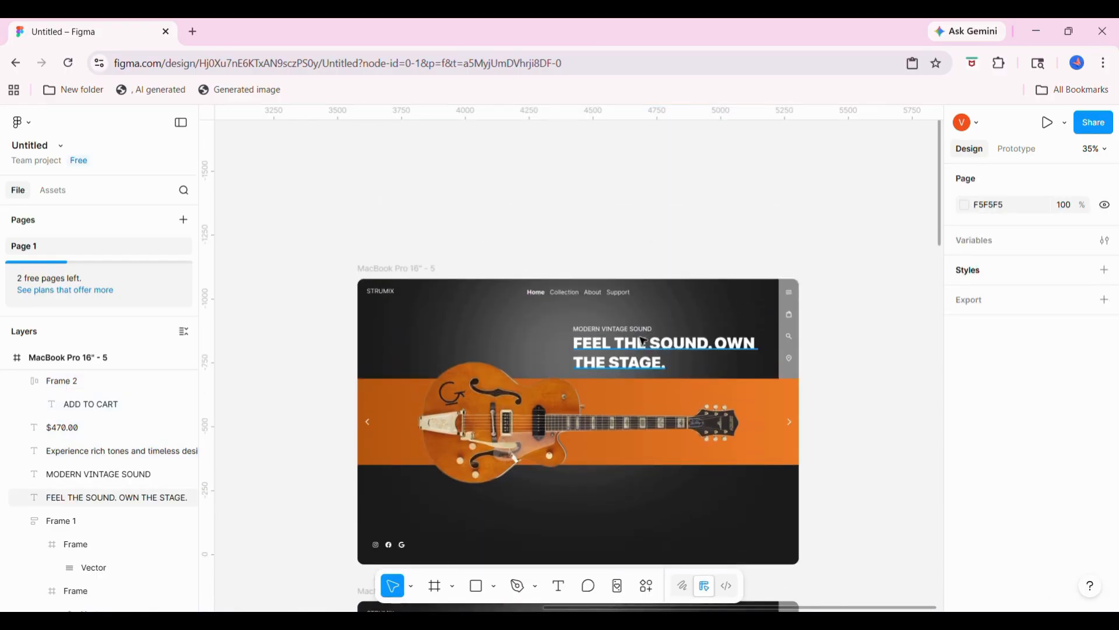
shift+click(626, 328)
drag(626, 329, 641, 369)
scroll(1068, 477, down, 4)
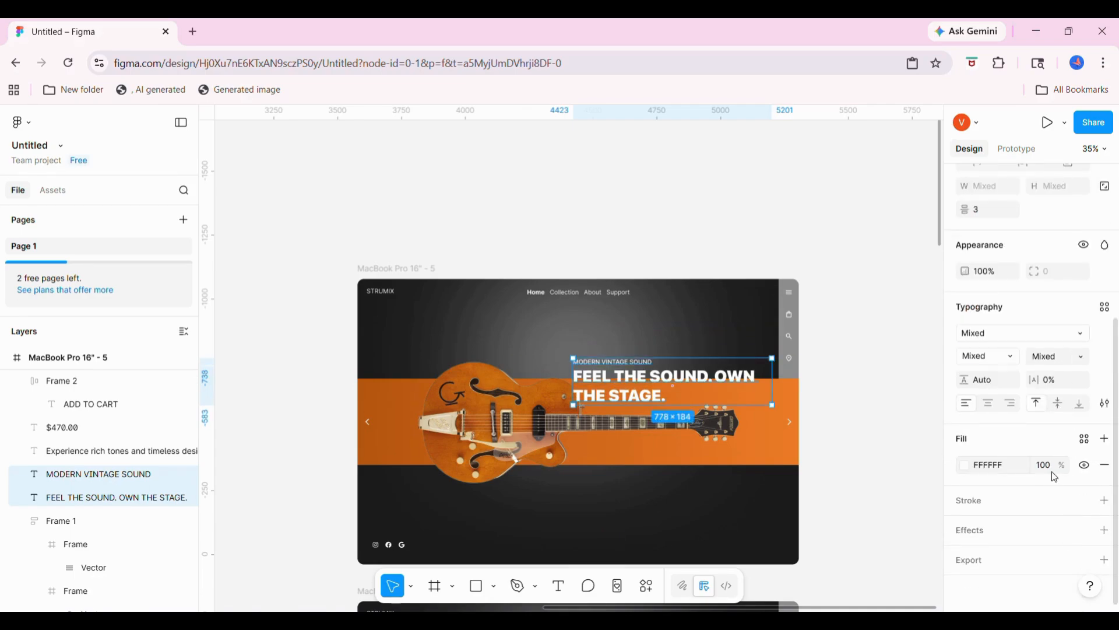
click(853, 296)
- Duplicate the page with hidden texts above itself and move the copy's orange guitar off its left edge
click(405, 268)
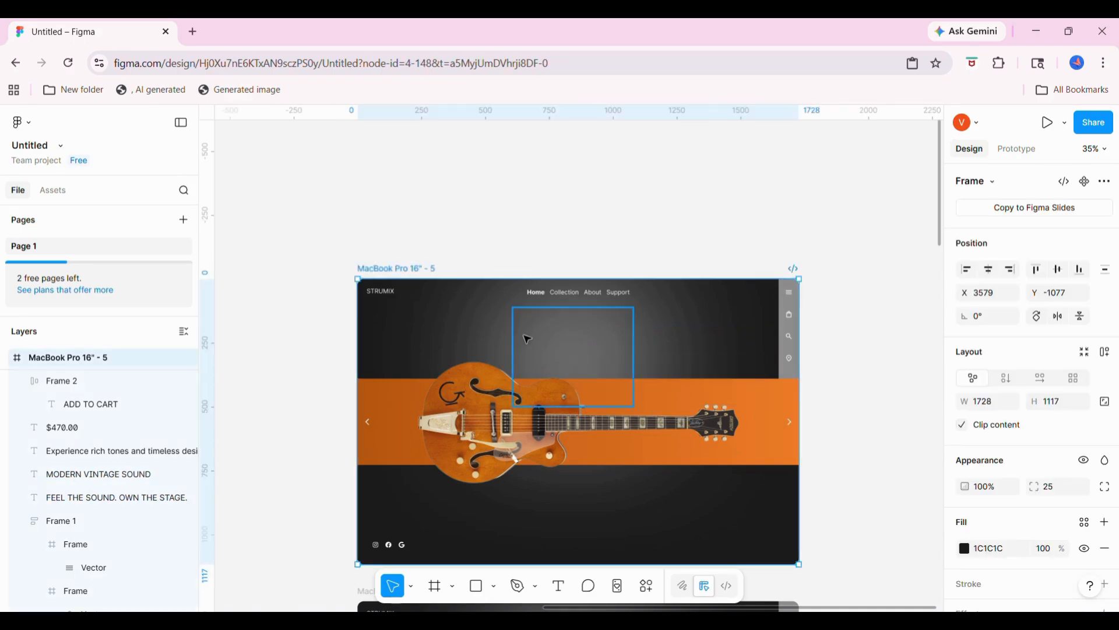
drag(454, 327, 452, 236)
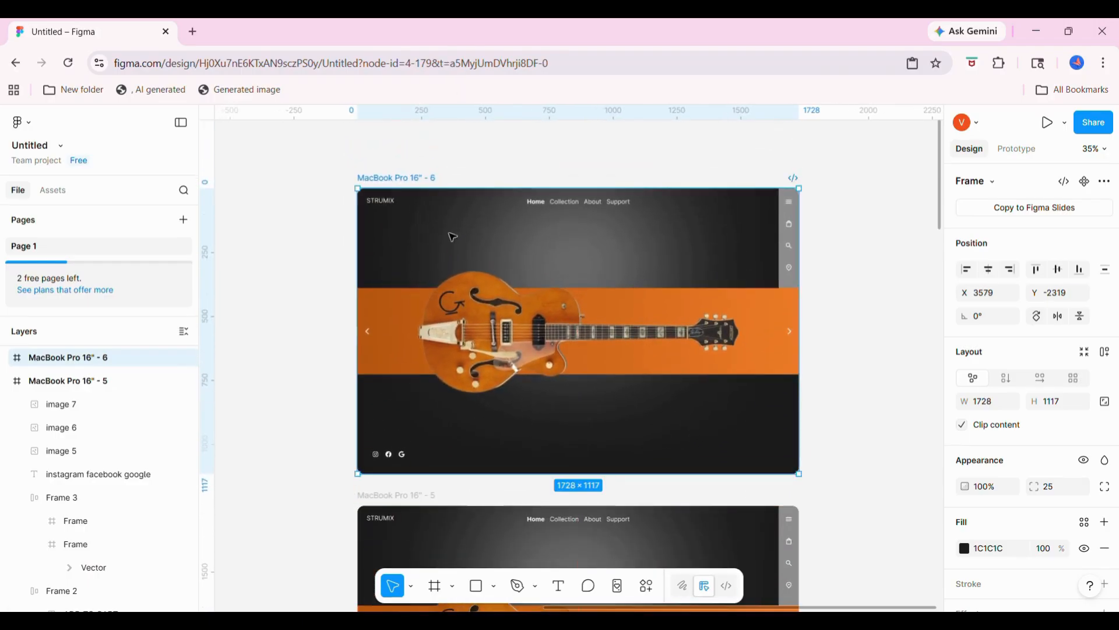
click(532, 327)
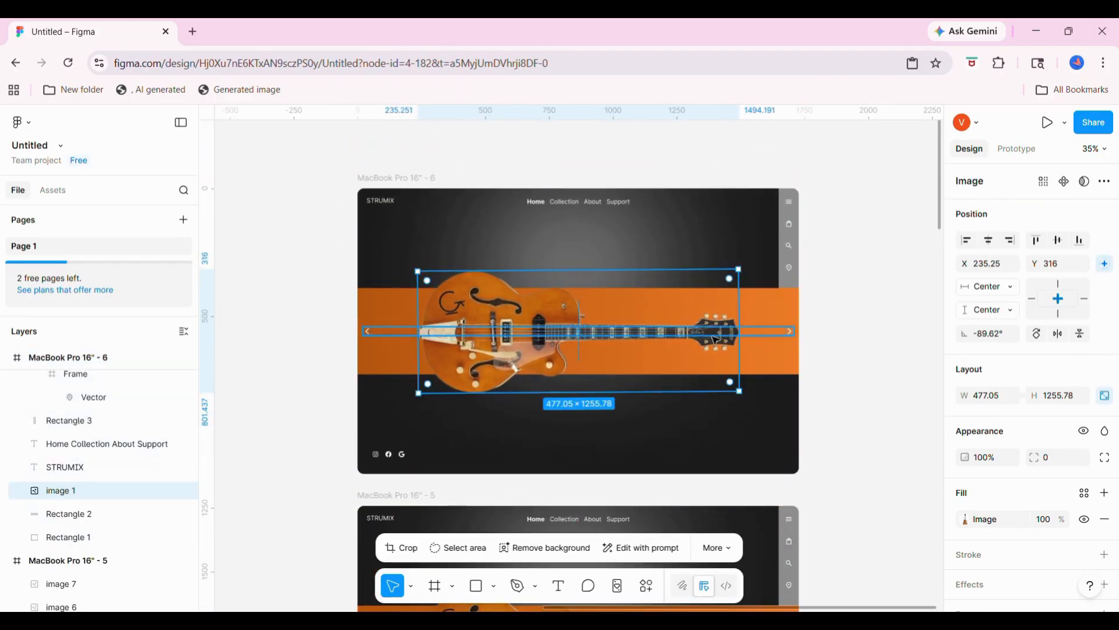
drag(718, 308, 390, 325)
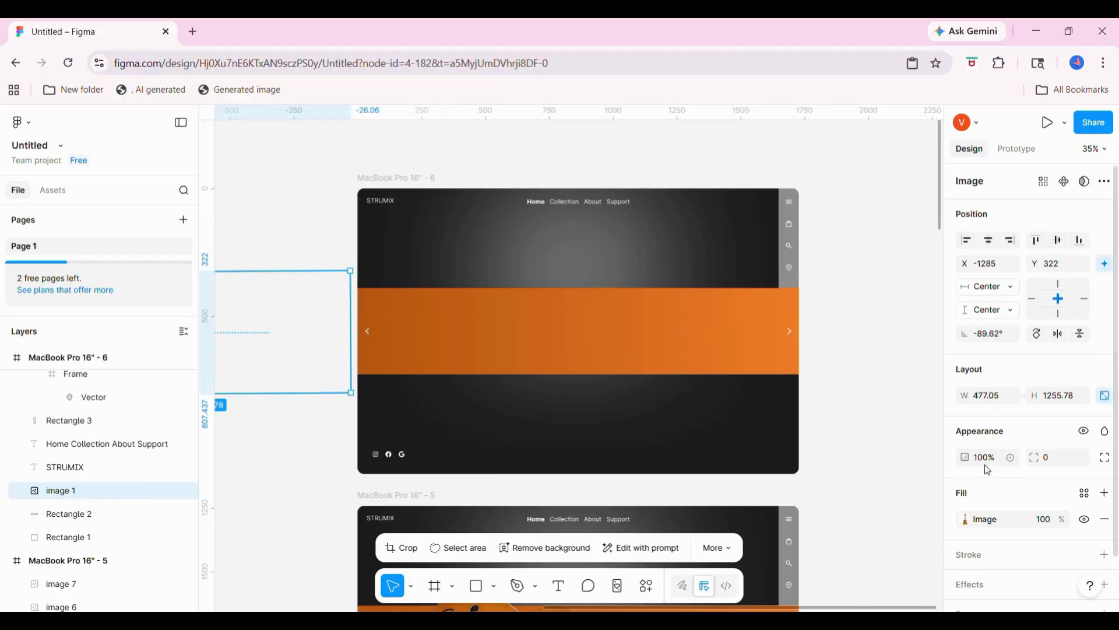
- Move the Instagram, Facebook and Google icons straight down onto the bottom edge of the orange-band intro page
click(396, 458)
drag(397, 458, 395, 462)
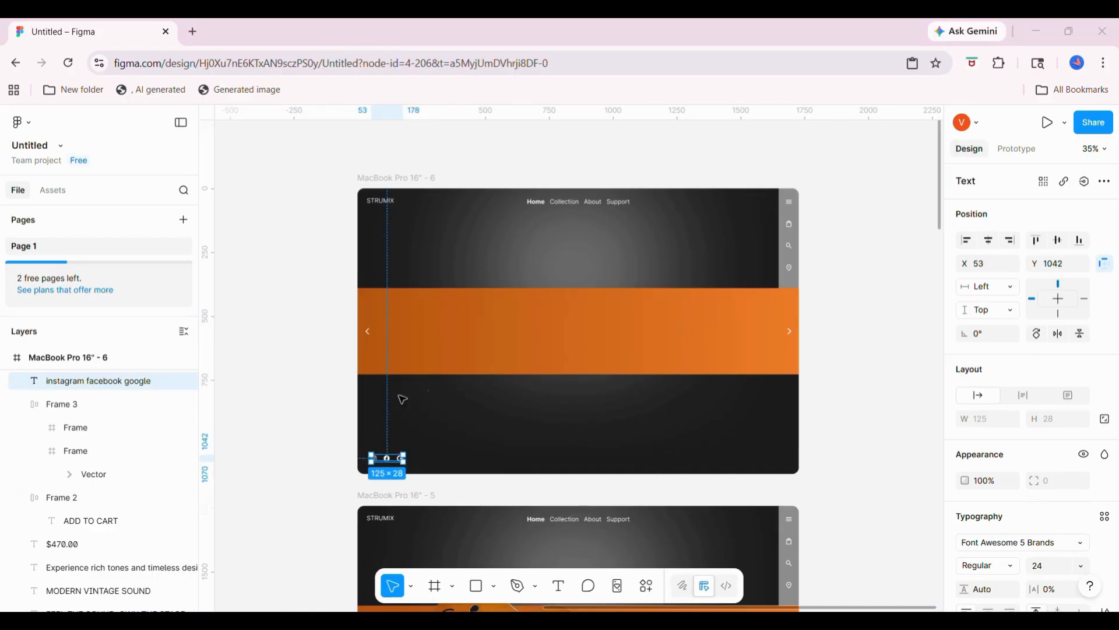
scroll(370, 431, up, 3)
click(371, 433)
drag(410, 496, 409, 527)
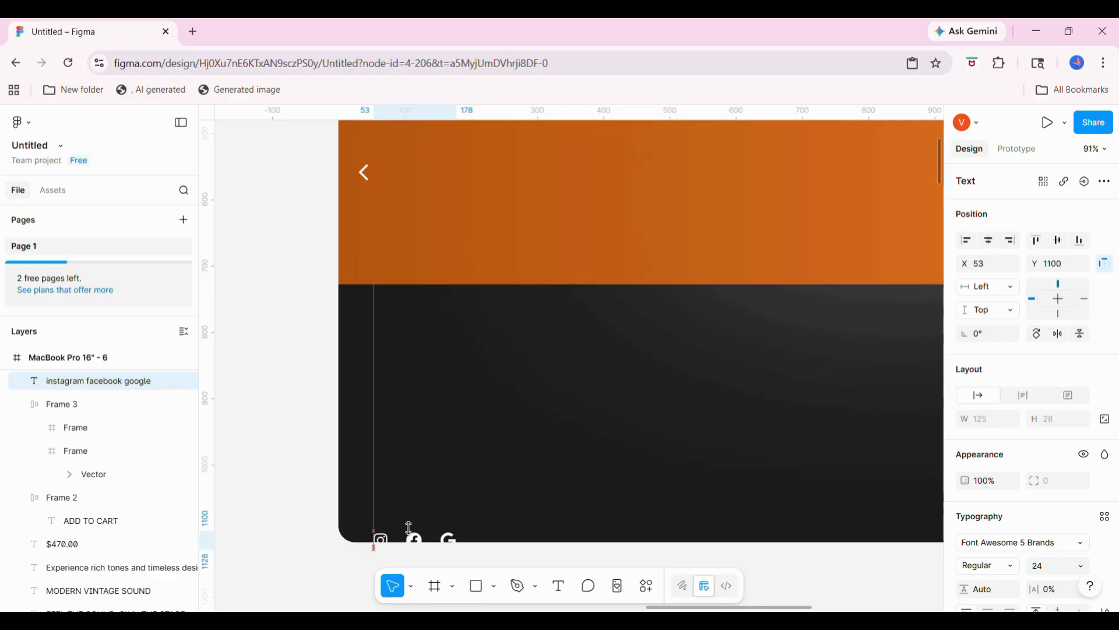
- Move the icon sidebar off the page's right edge and the STRUMIX and navigation texts up past its top edge
scroll(413, 532, down, 5)
drag(647, 374, 686, 394)
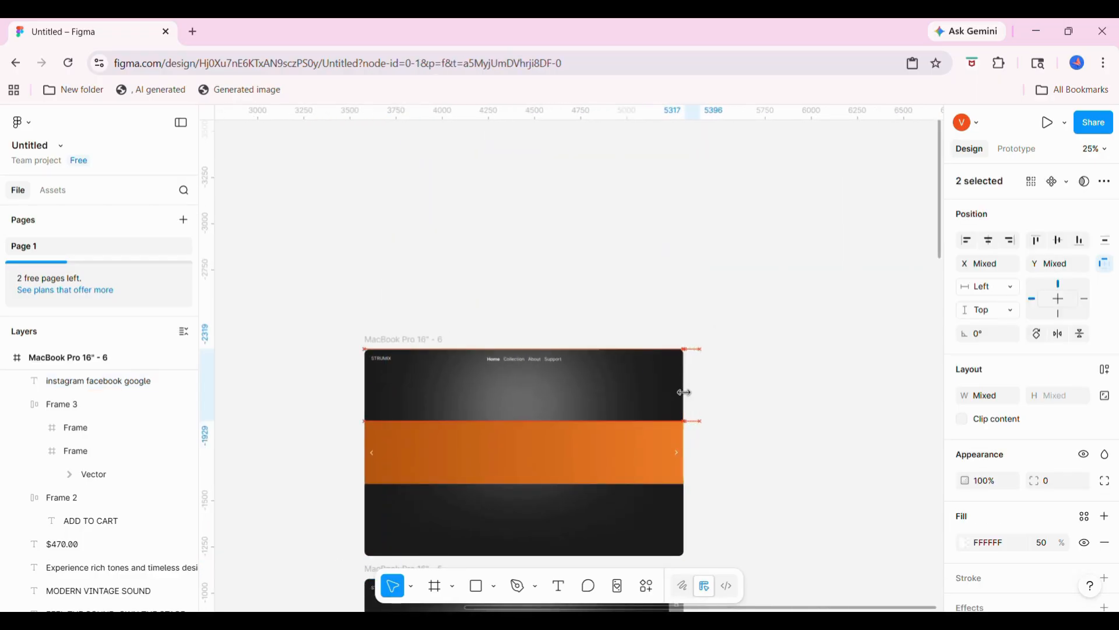
drag(325, 354, 558, 368)
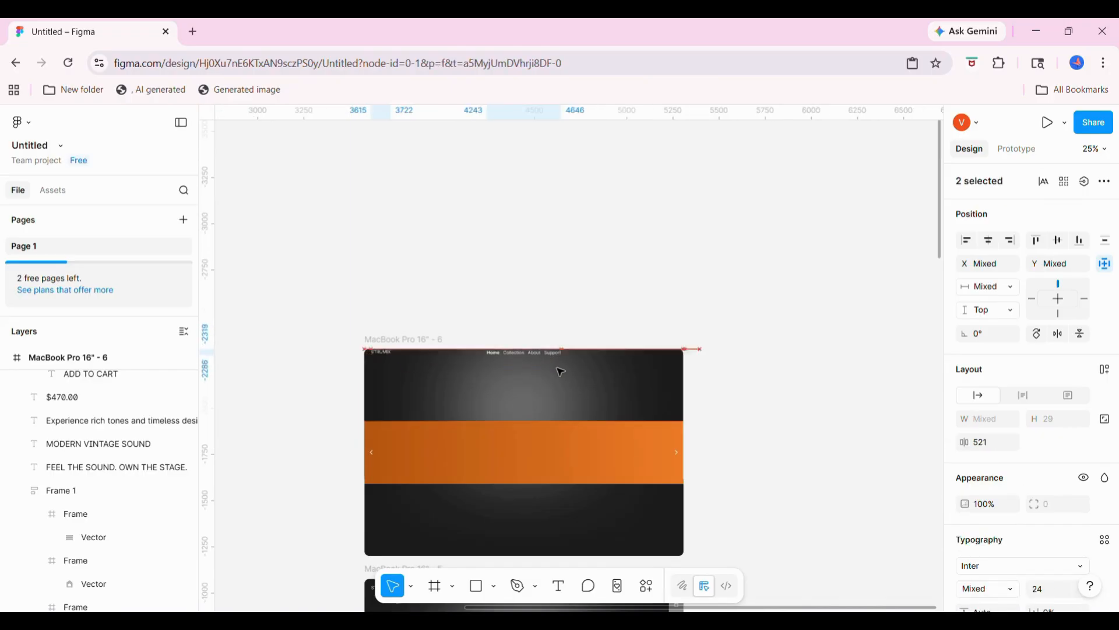
click(433, 330)
- Duplicate the band-only page above itself and narrow the copy's orange band to a width of 20 near the page's centre
click(400, 340)
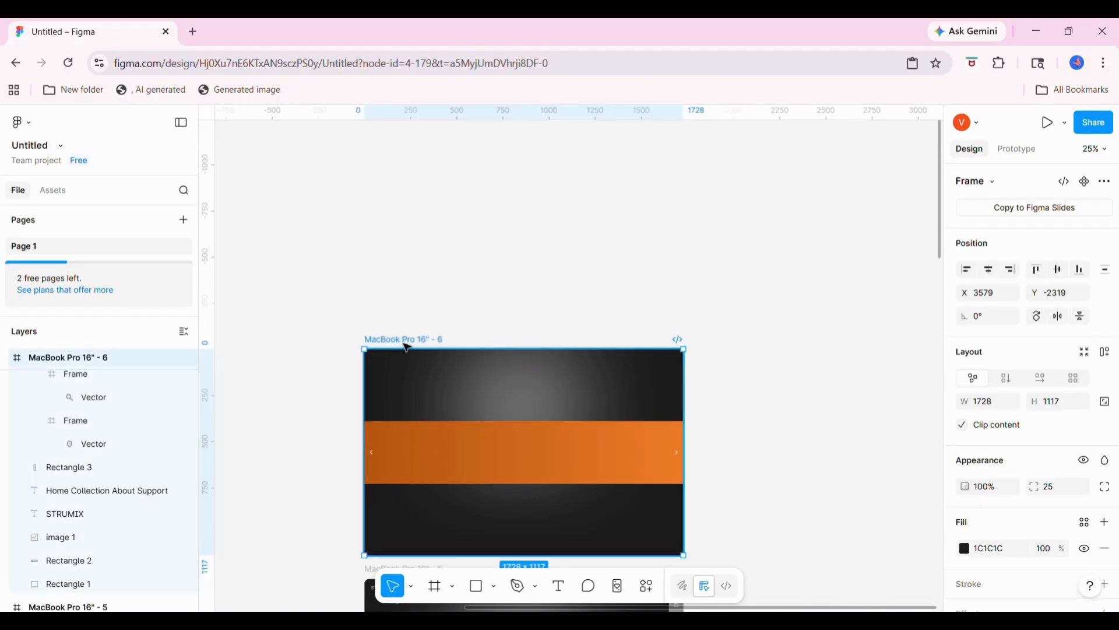
alt+drag(466, 374, 467, 146)
drag(685, 245, 539, 222)
key(ctrl+z)
click(668, 245)
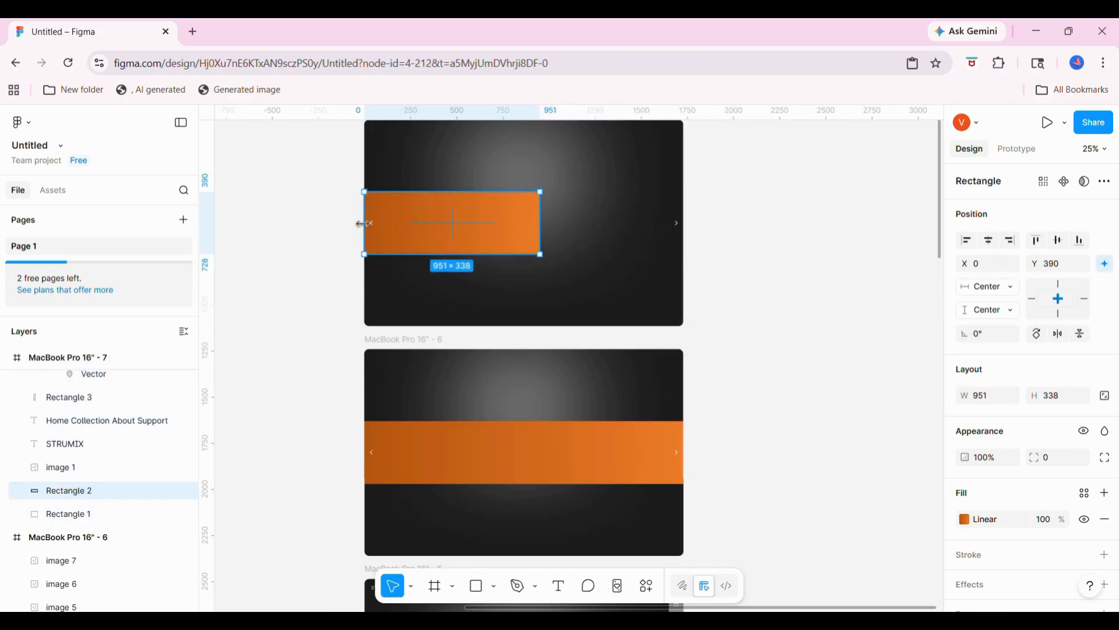
drag(362, 226, 524, 215)
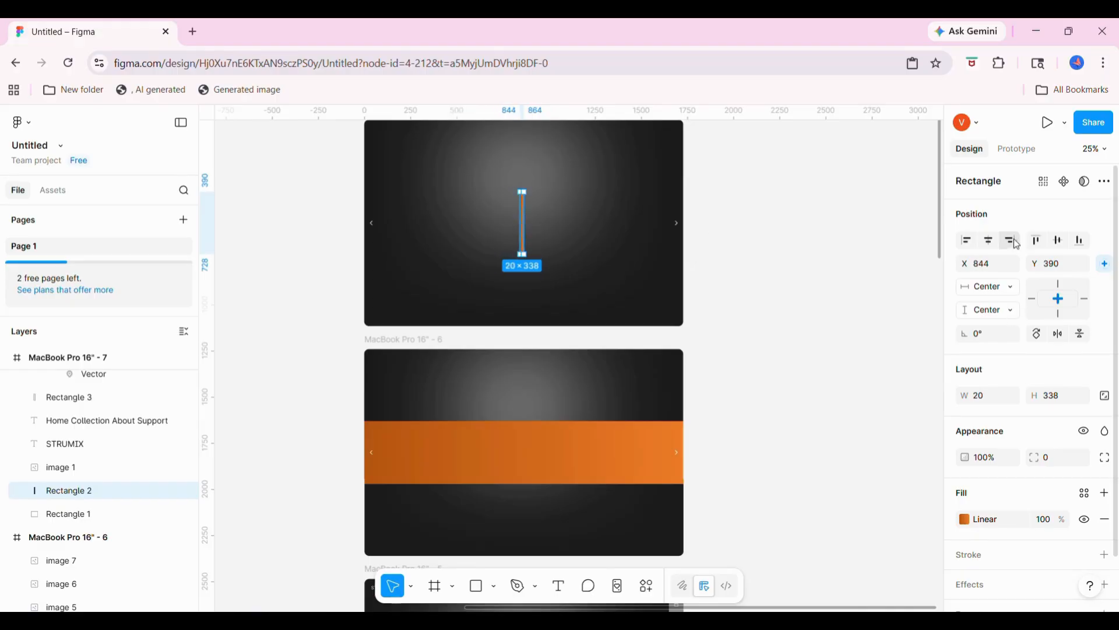
- Centre the narrowed band horizontally on the page and set its gradient fill opacity to 0%
click(1044, 527)
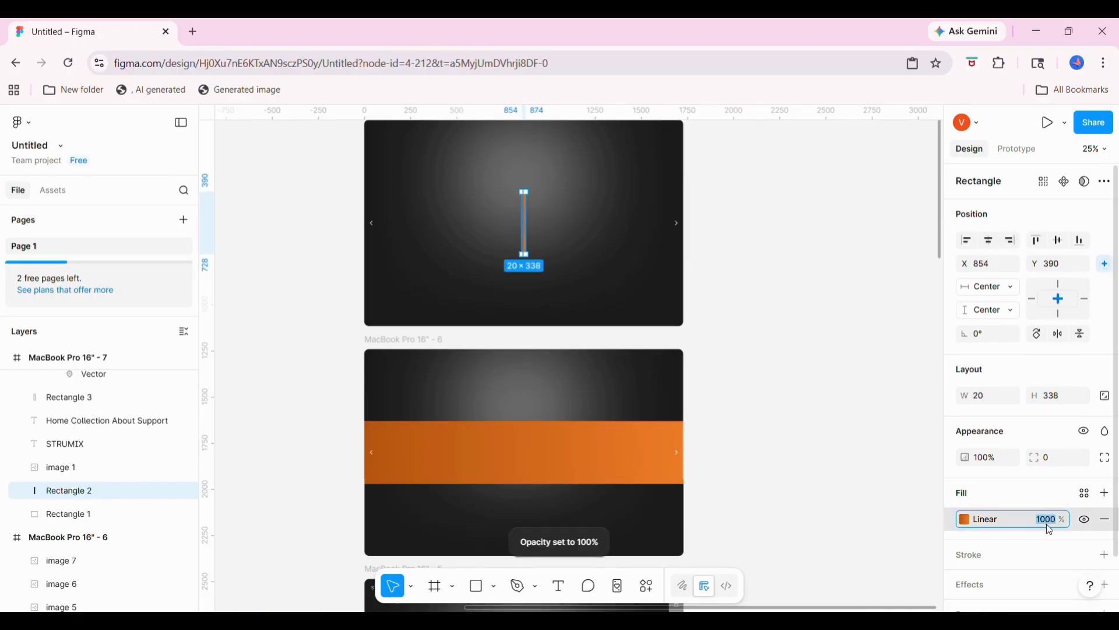
text(0)
click(847, 485)
scroll(818, 354, up, 1)
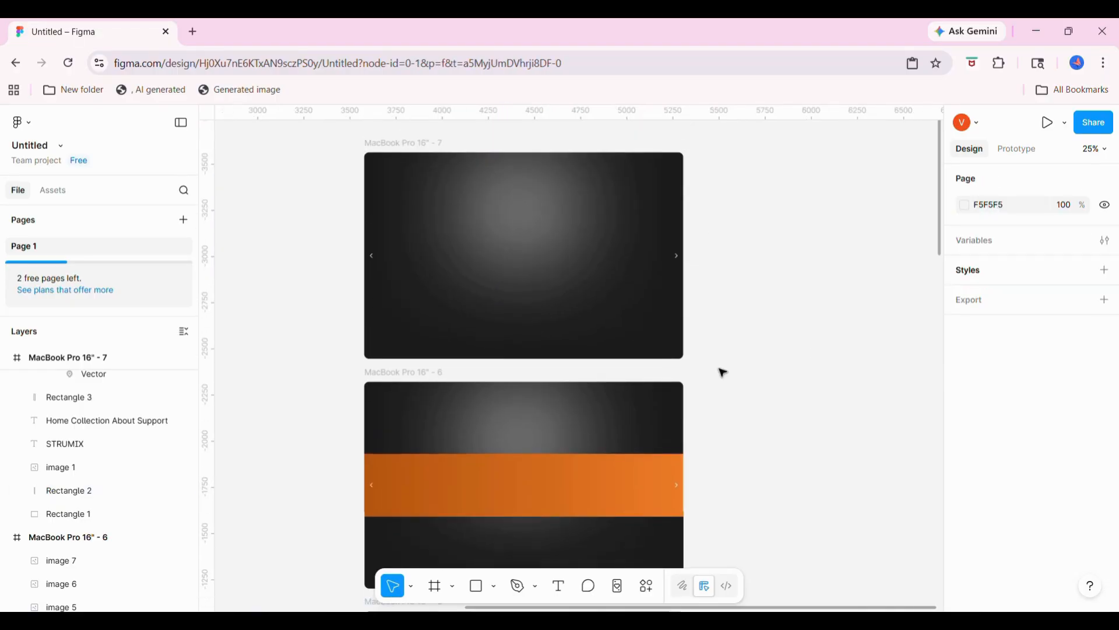
- Hide the previous and next arrows on the topmost page
click(679, 263)
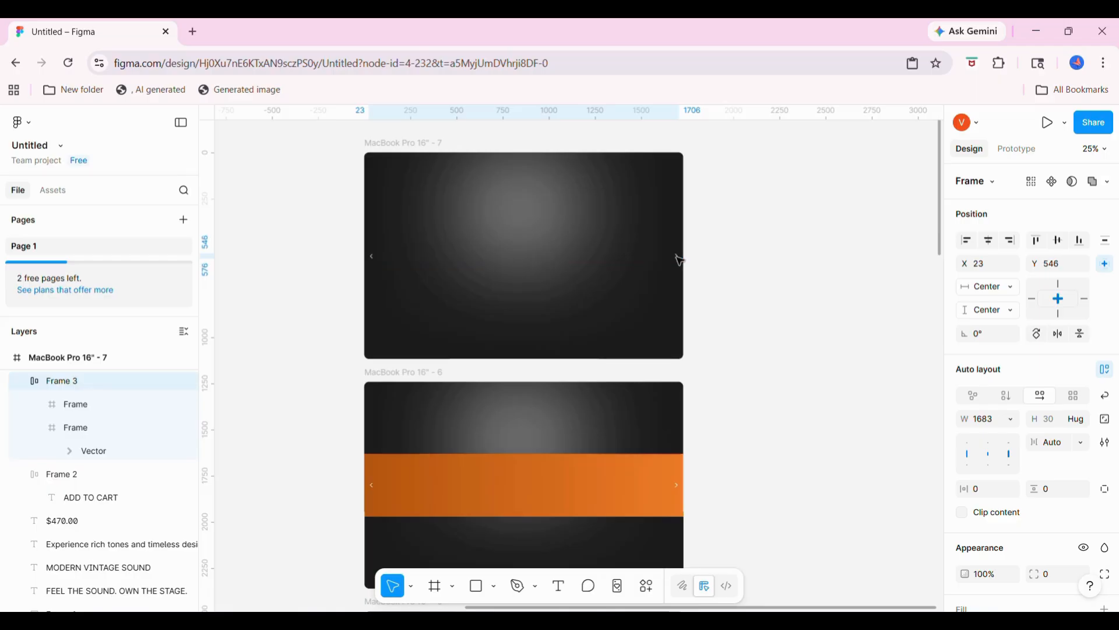
scroll(1079, 488, down, 4)
click(1045, 503)
click(792, 379)
scroll(792, 380, down, 10)
scroll(792, 379, up, 3)
scroll(792, 379, right, 1)
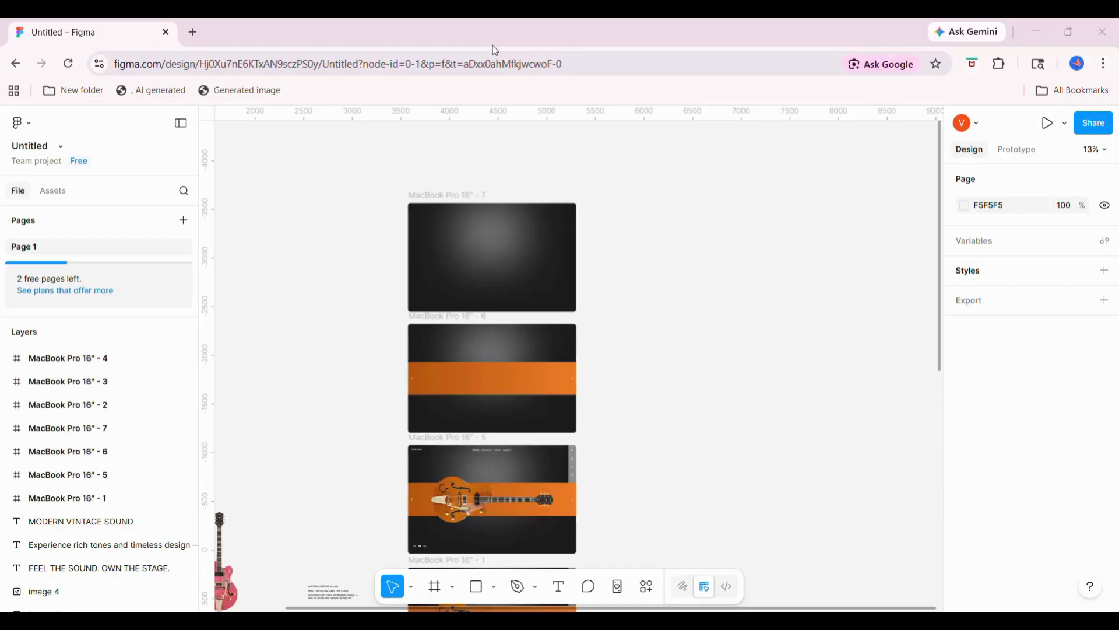
- Connect the topmost page to the orange-band page below with an After delay trigger of 1 ms
click(445, 194)
click(1007, 154)
scroll(450, 298, up, 3)
drag(538, 327, 530, 379)
scroll(530, 379, down, 4)
click(582, 214)
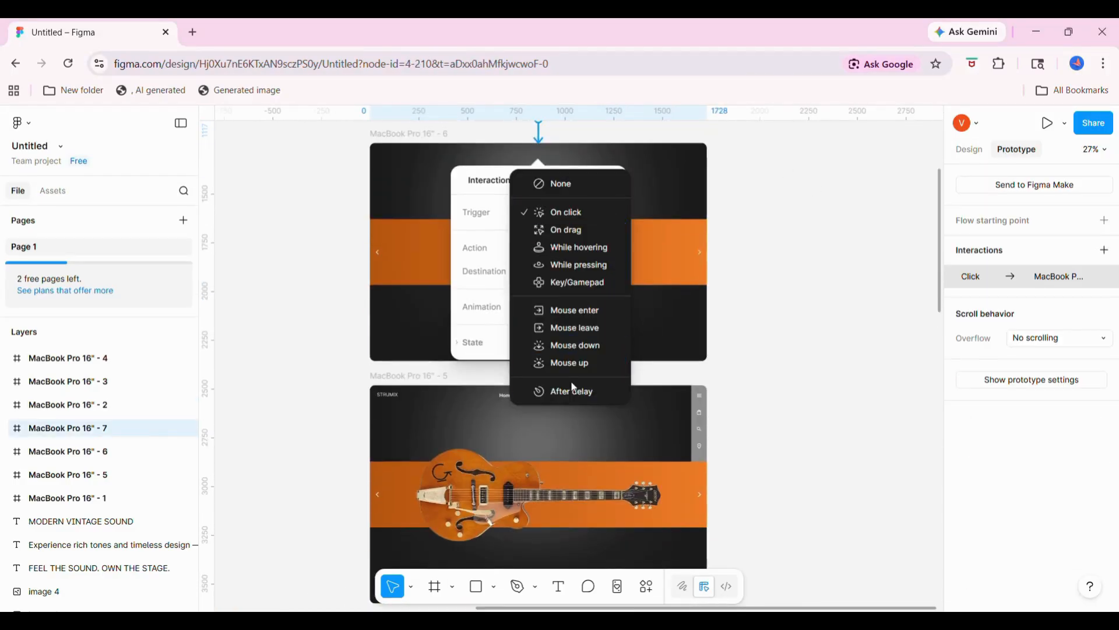
click(574, 390)
click(572, 245)
text(1)
- Connect the orange-band page to the guitar-only page with an After delay trigger of 1 ms and Smart animate over 1000 ms
click(577, 323)
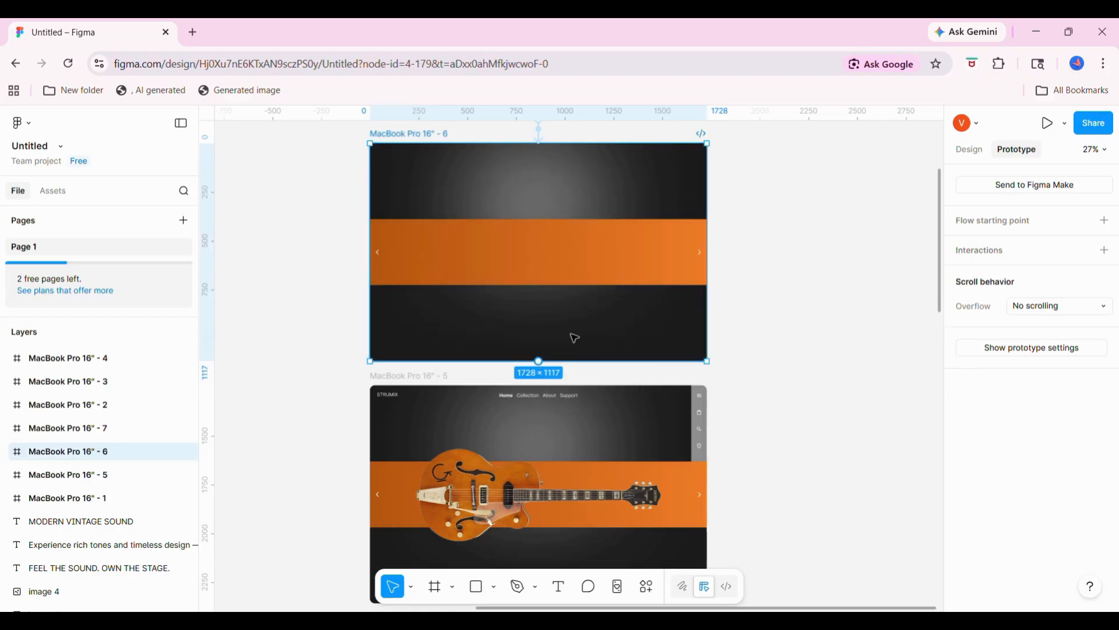
drag(539, 362, 520, 425)
click(561, 406)
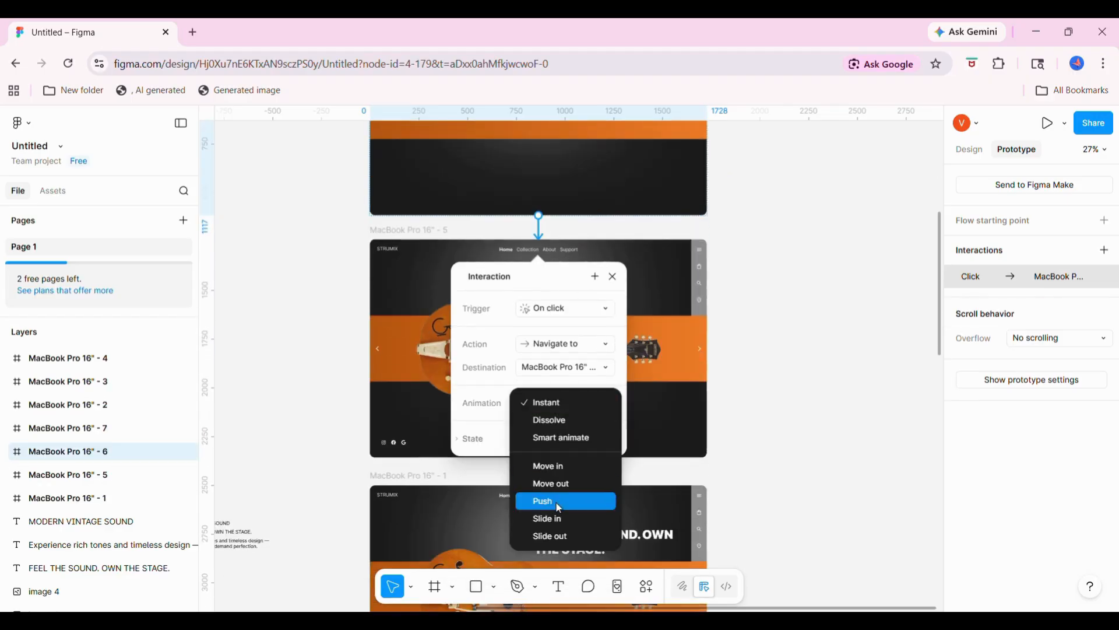
click(574, 437)
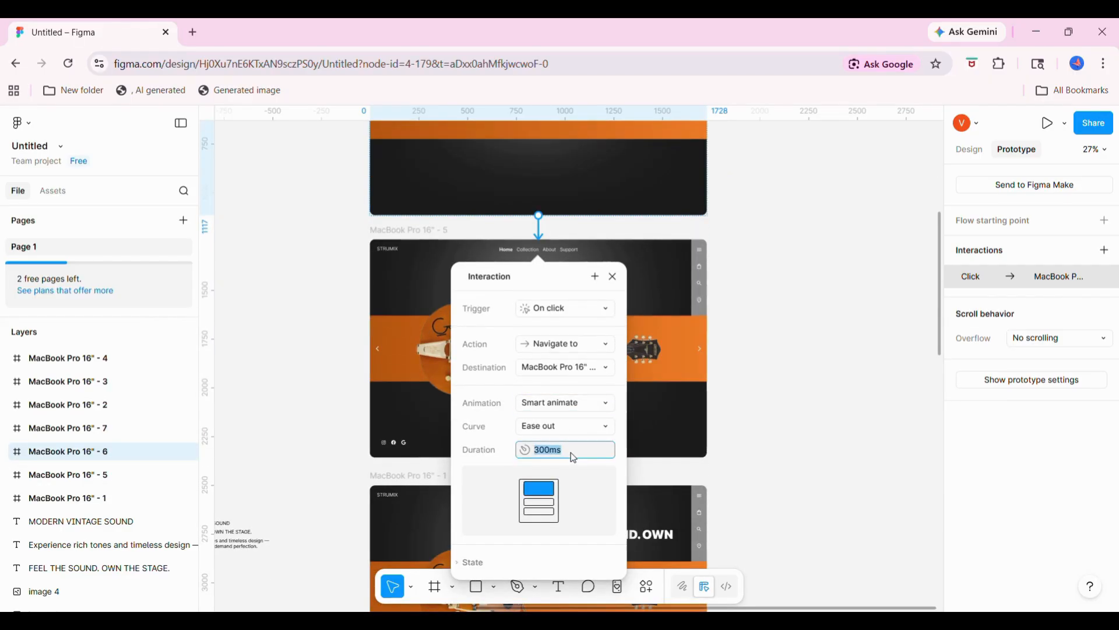
click(563, 310)
click(574, 485)
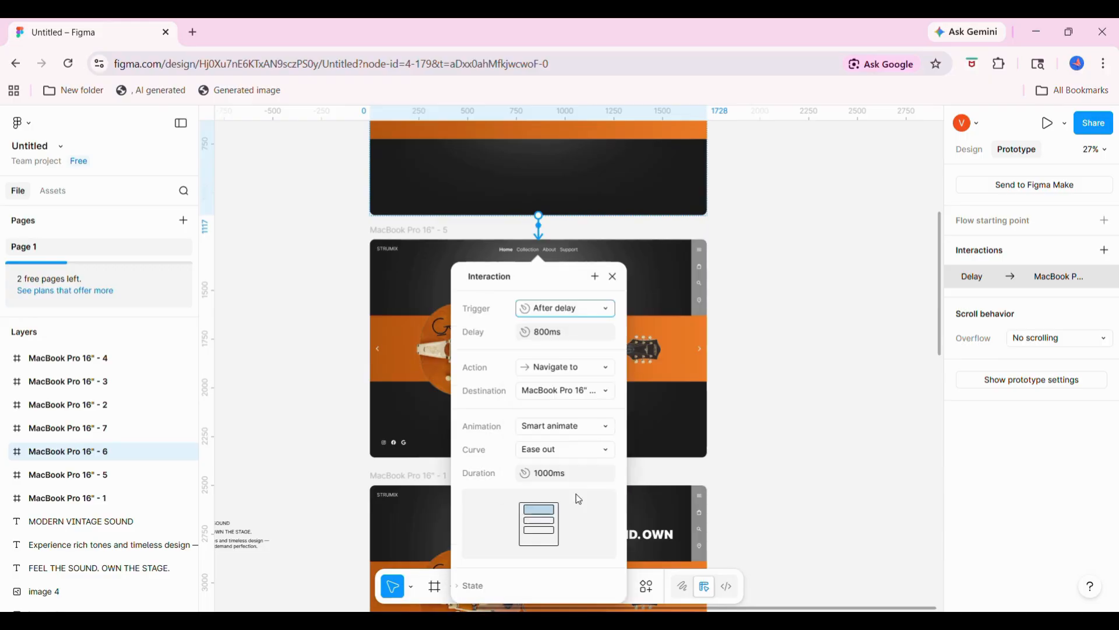
scroll(460, 126, up, 3)
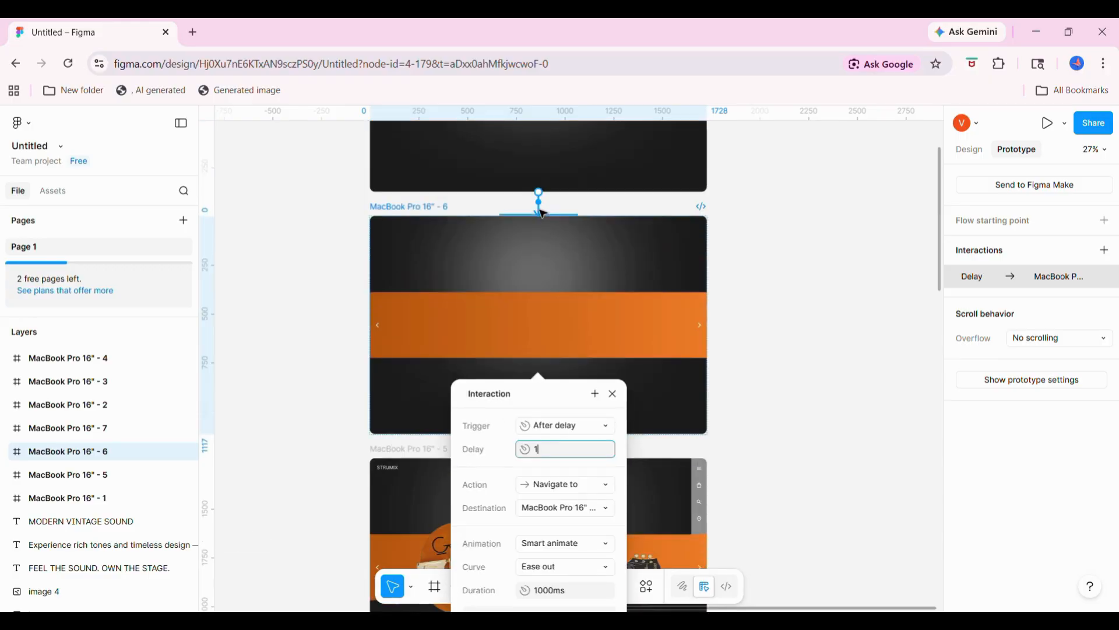
- Change the animation of the topmost page's delayed transition to Smart animate
drag(539, 192, 542, 218)
click(553, 393)
click(563, 428)
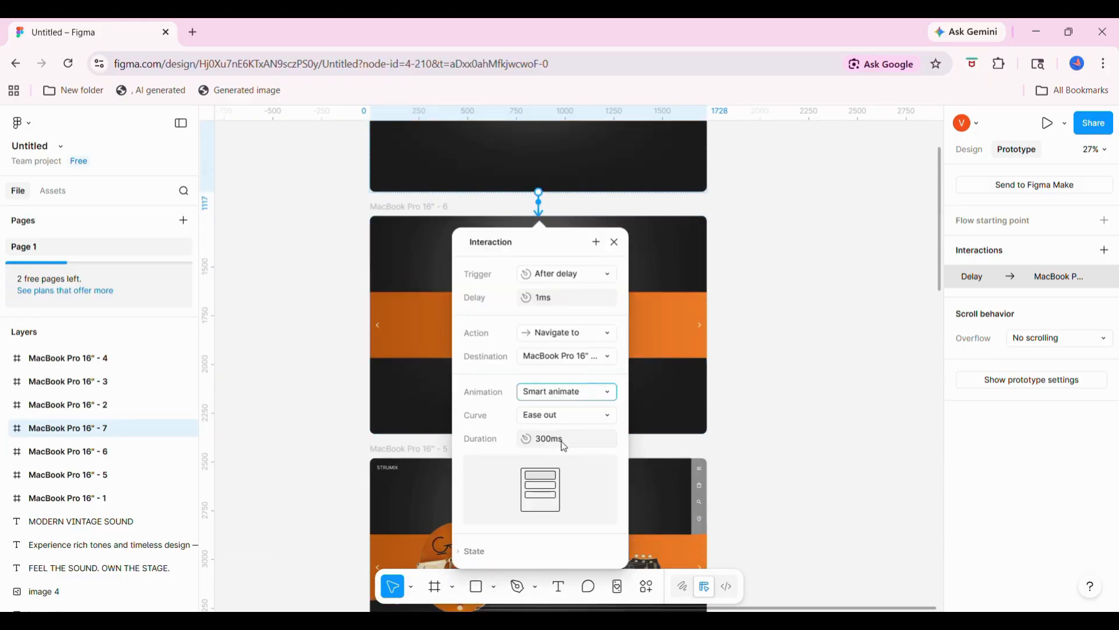
click(266, 319)
- Connect the guitar-only page to the full orange page with an After delay trigger and Smart animate over 1000 ms
scroll(264, 318, down, 3)
scroll(256, 312, left, 1)
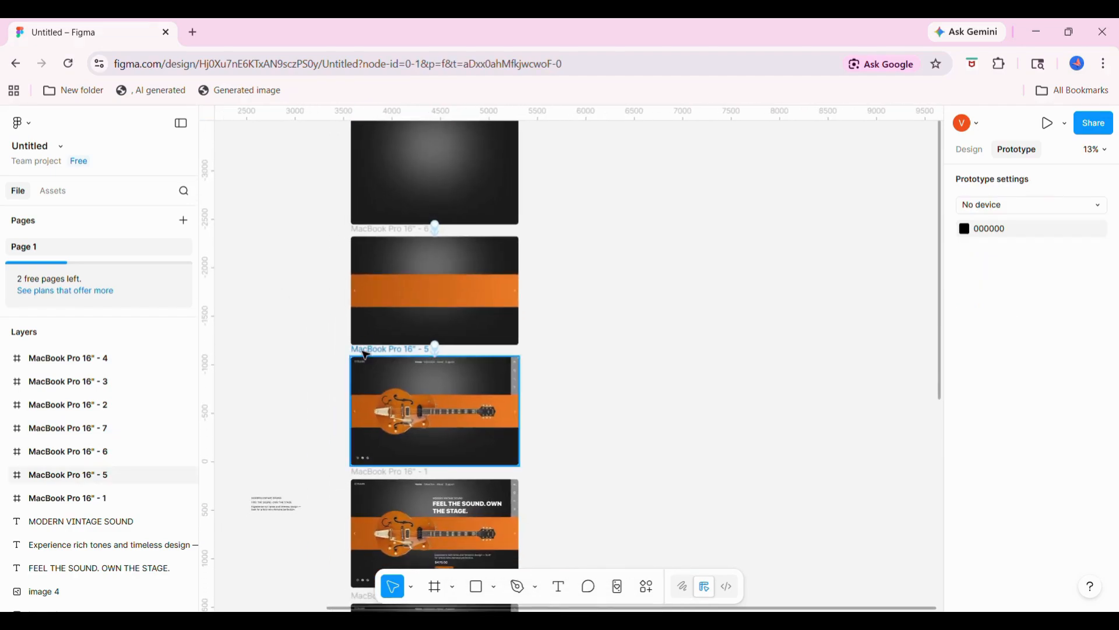
click(364, 349)
scroll(431, 358, down, 2)
drag(435, 373, 435, 402)
scroll(434, 403, up, 3)
scroll(449, 414, down, 3)
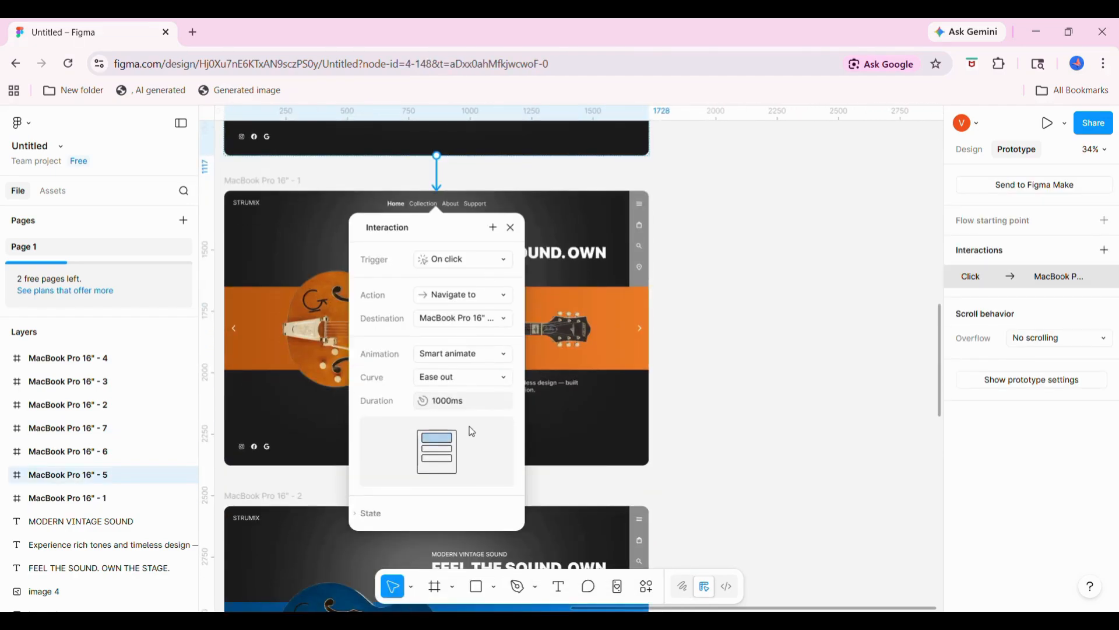
click(473, 260)
click(471, 438)
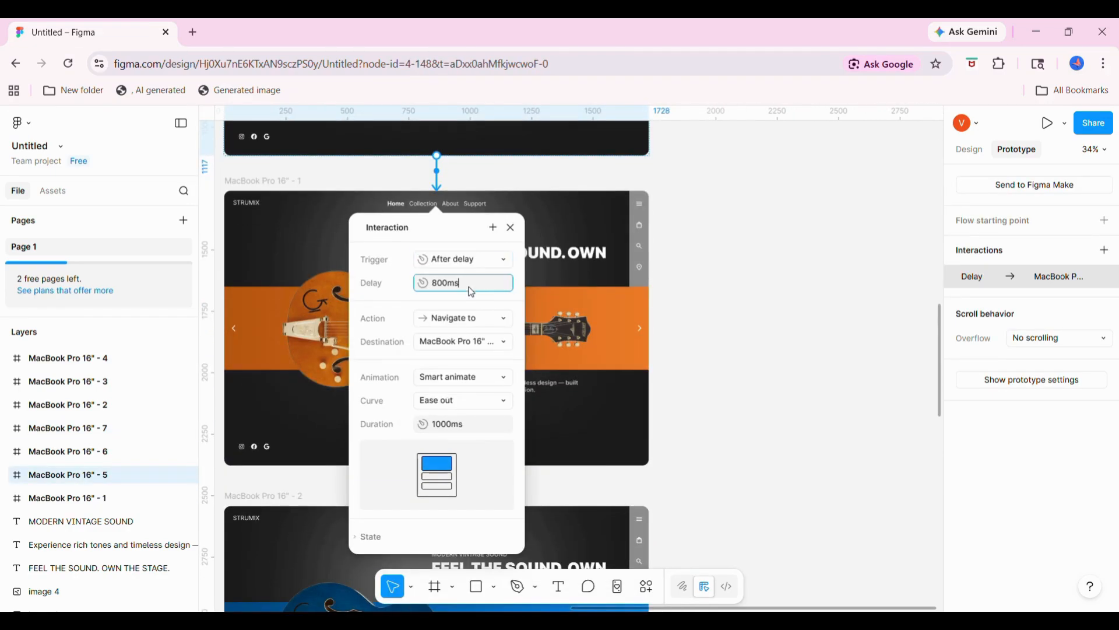
- Link the next arrow on the full orange page to the blue guitar page
click(640, 329)
scroll(639, 328, down, 3)
scroll(640, 328, up, 4)
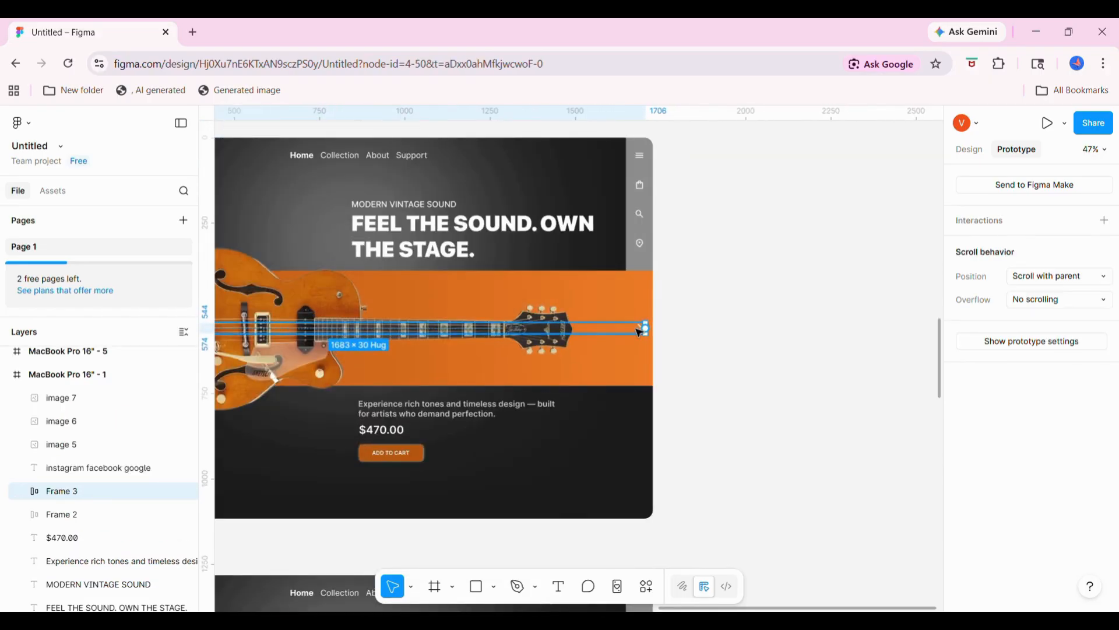
double_click(639, 328)
scroll(637, 328, down, 5)
drag(636, 328, 542, 432)
click(764, 242)
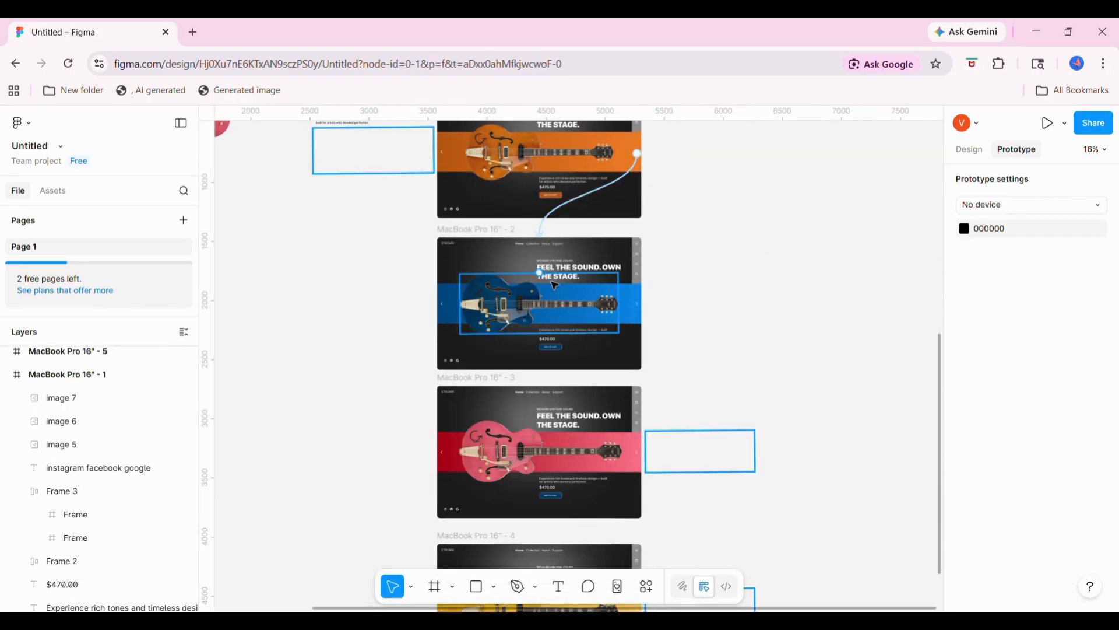
- Link the previous arrow on the blue guitar page back to the full orange page
scroll(443, 300, up, 4)
scroll(440, 309, up, 2)
double_click(440, 311)
scroll(439, 316, down, 4)
drag(440, 315, 609, 169)
click(909, 311)
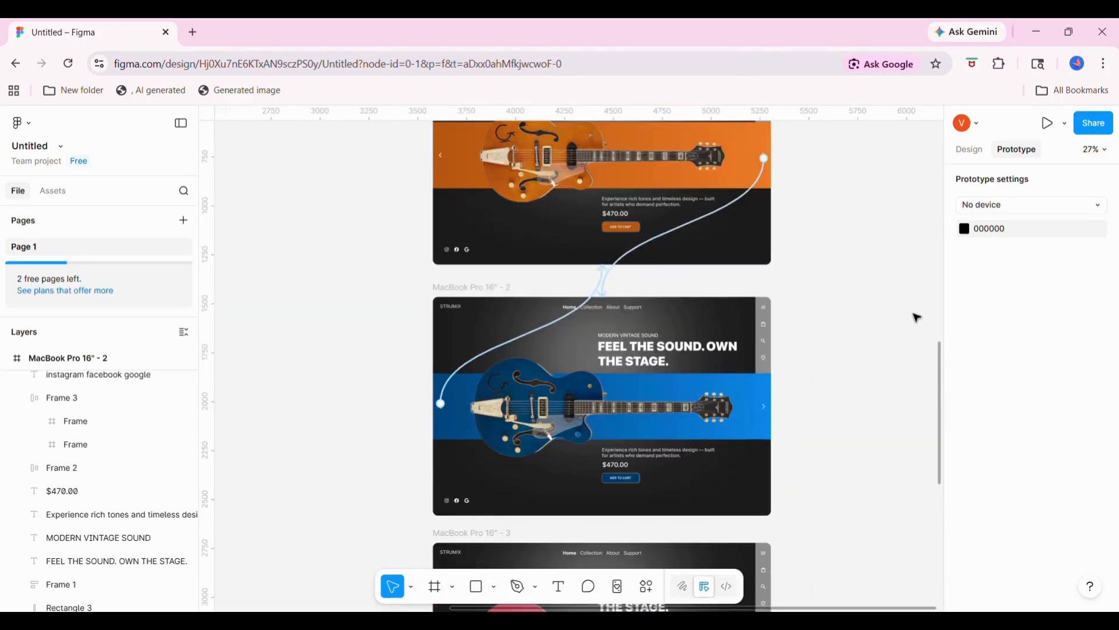
- Link the next arrow on the blue guitar page to the pink guitar page
scroll(799, 219, down, 3)
click(761, 212)
scroll(762, 212, up, 3)
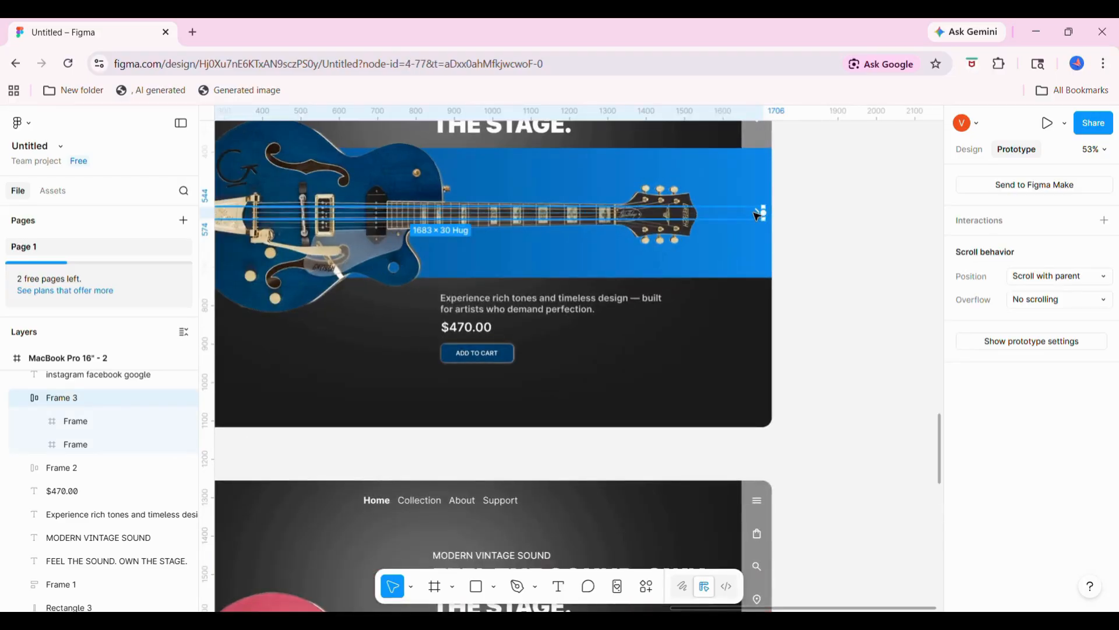
double_click(756, 214)
scroll(754, 213, down, 3)
drag(755, 213, 614, 355)
click(446, 357)
- Link the previous arrow on the pink guitar page back to the blue guitar page
scroll(464, 276, up, 1)
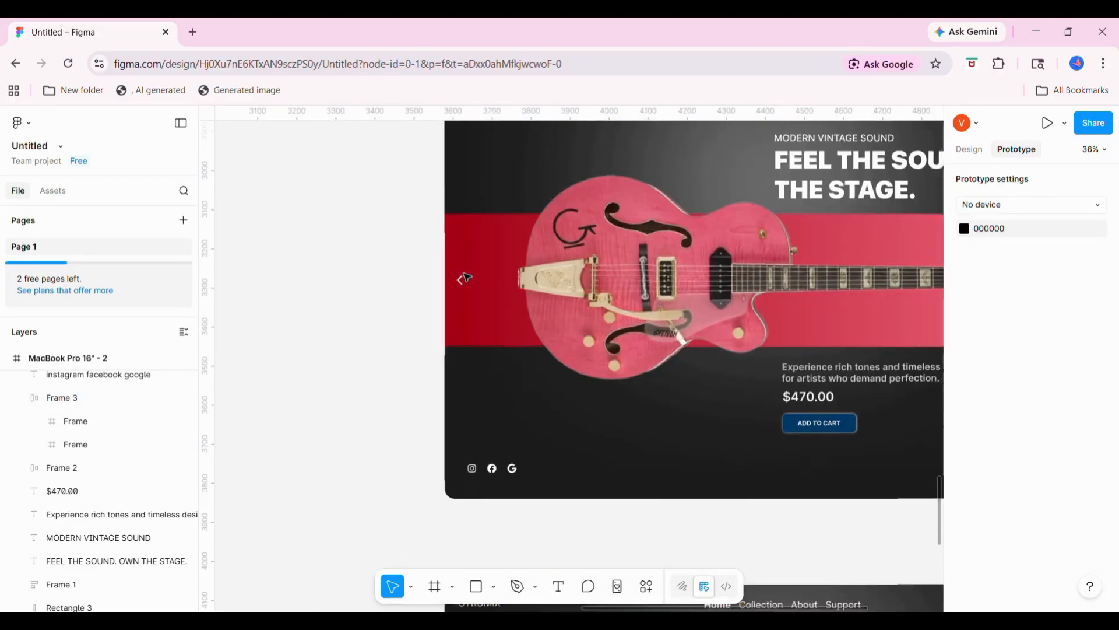
scroll(466, 277, up, 2)
click(460, 279)
double_click(461, 279)
scroll(462, 280, down, 3)
drag(463, 280, 606, 169)
click(887, 320)
- Link the next arrow on the pink guitar page to the yellow guitar page
scroll(840, 262, down, 3)
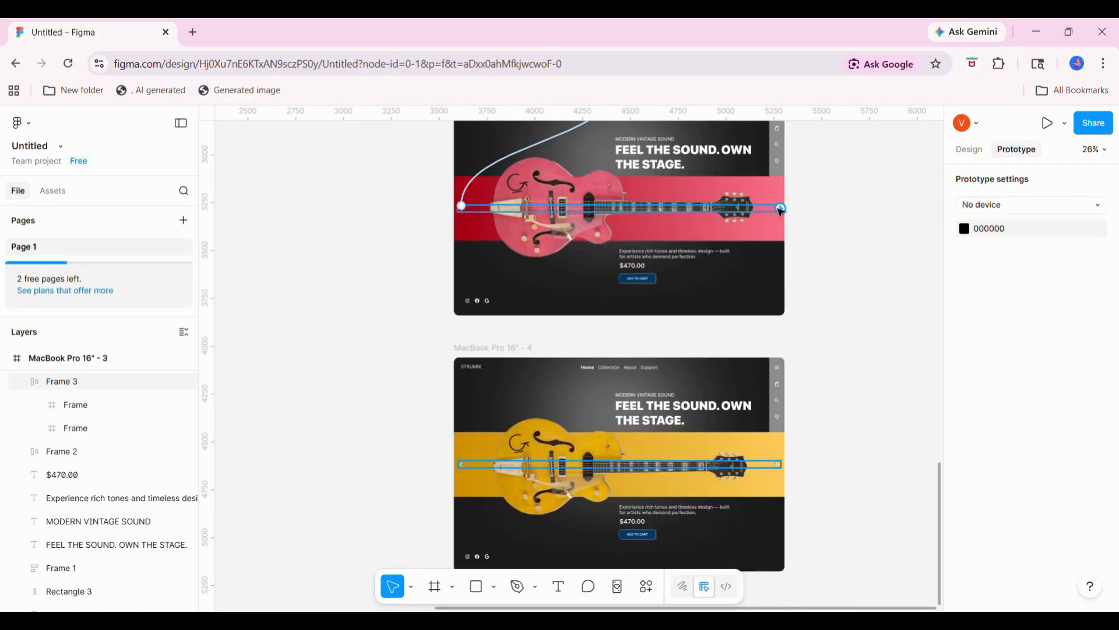
click(780, 210)
scroll(780, 211, up, 3)
double_click(777, 210)
scroll(777, 210, down, 3)
drag(777, 210, 624, 373)
click(421, 374)
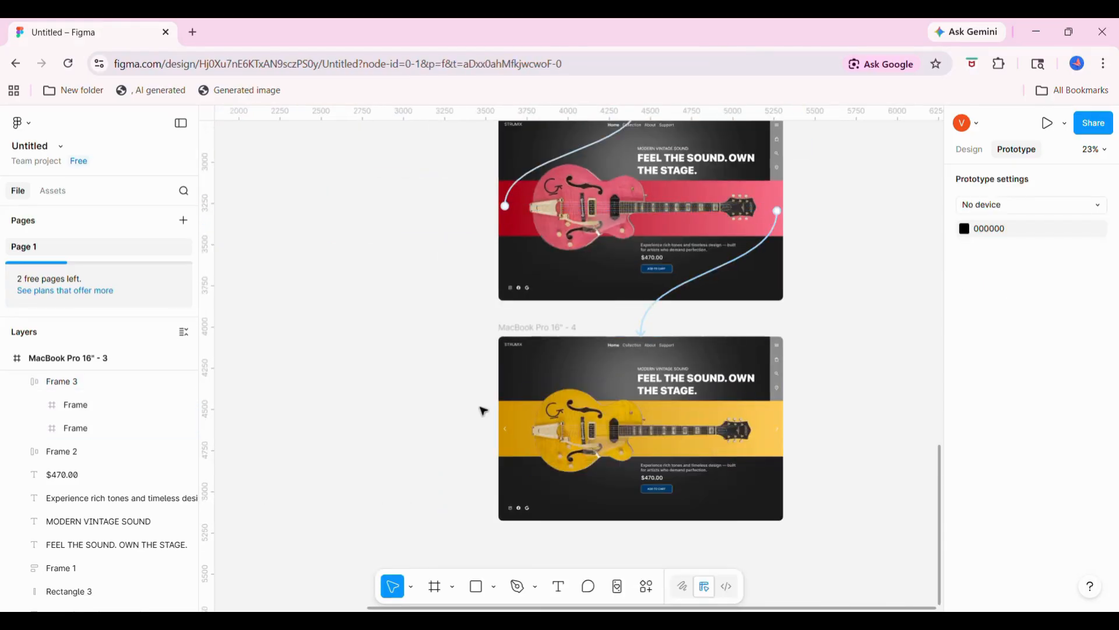
- Link the previous arrow on the yellow guitar page back to the pink guitar page
click(503, 430)
scroll(502, 430, up, 3)
scroll(511, 432, up, 2)
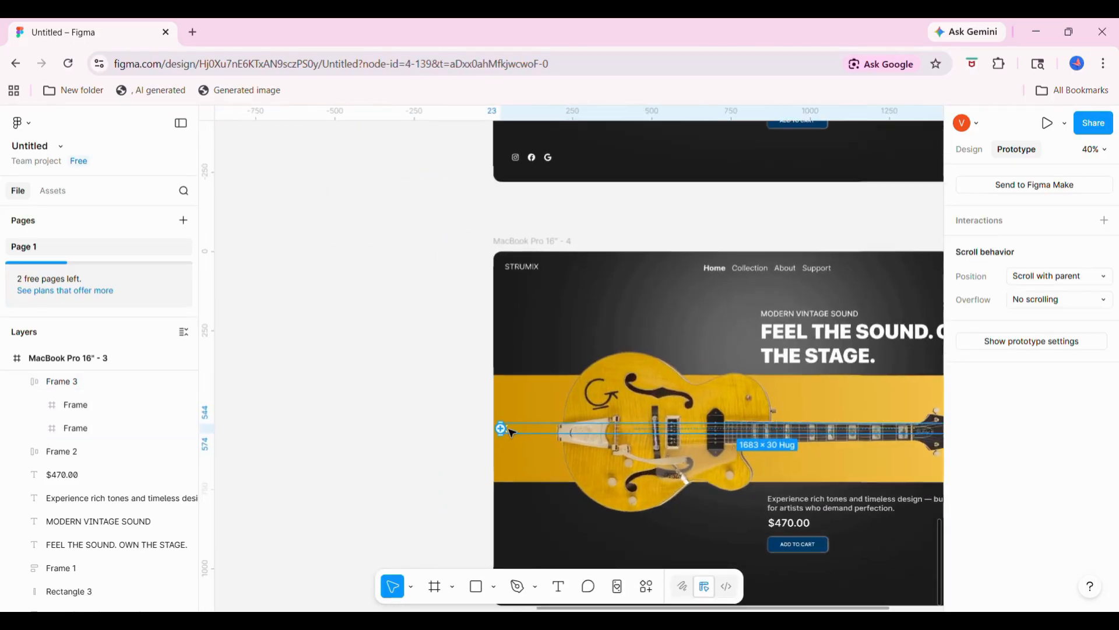
scroll(511, 433, up, 3)
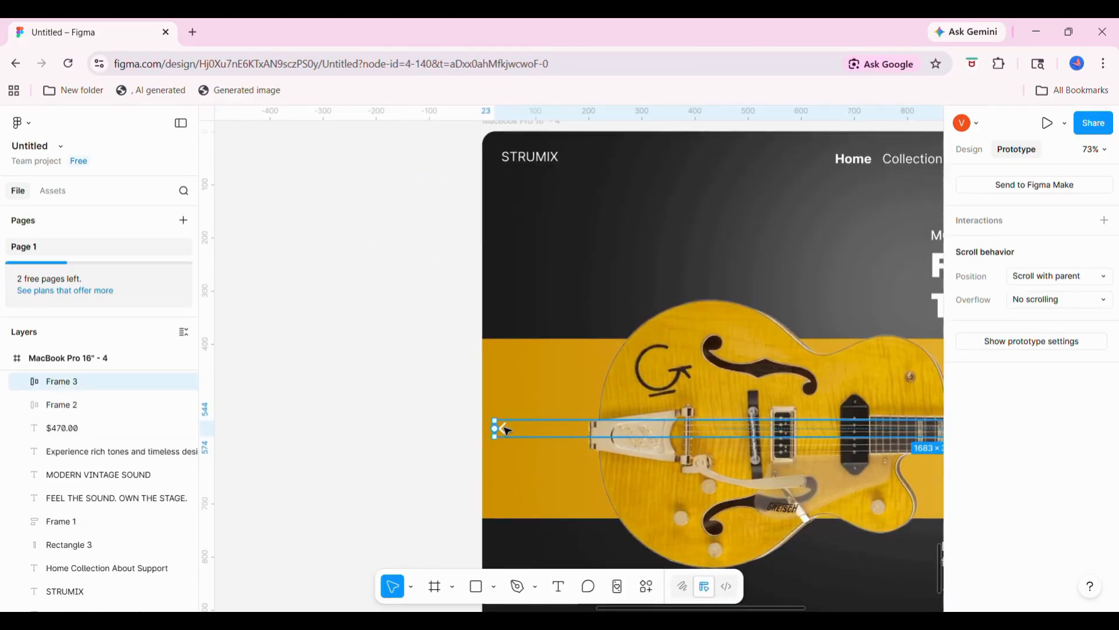
scroll(501, 437, down, 7)
click(449, 258)
scroll(449, 258, down, 2)
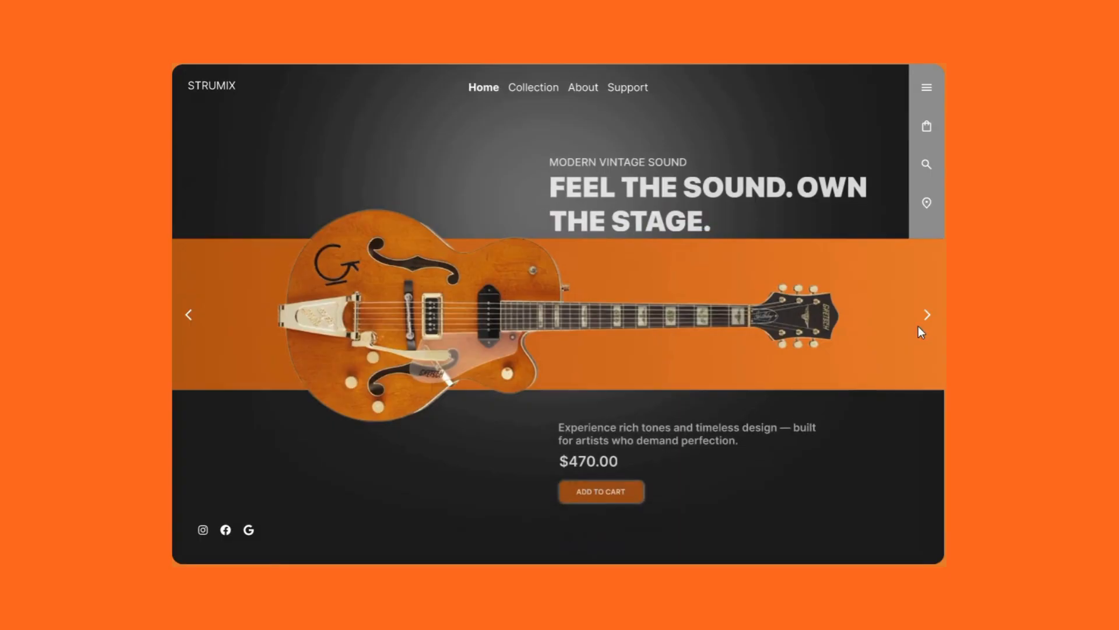
- Test the prototype's carousel by stepping forward from the orange guitar to the yellow one and back to the blue one
click(928, 318)
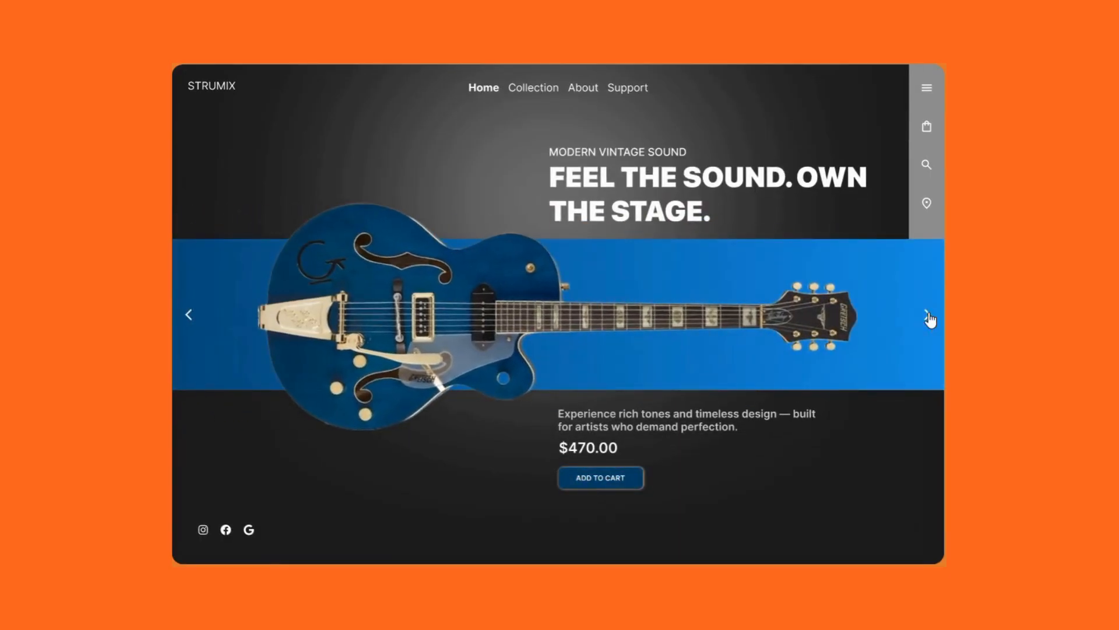
click(928, 318)
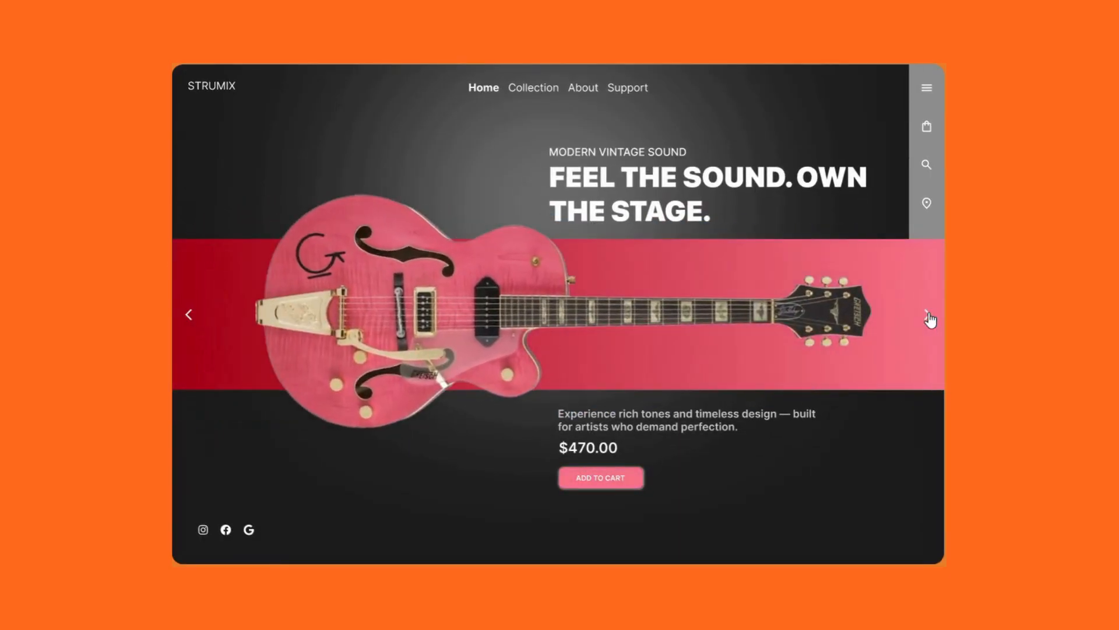
click(929, 318)
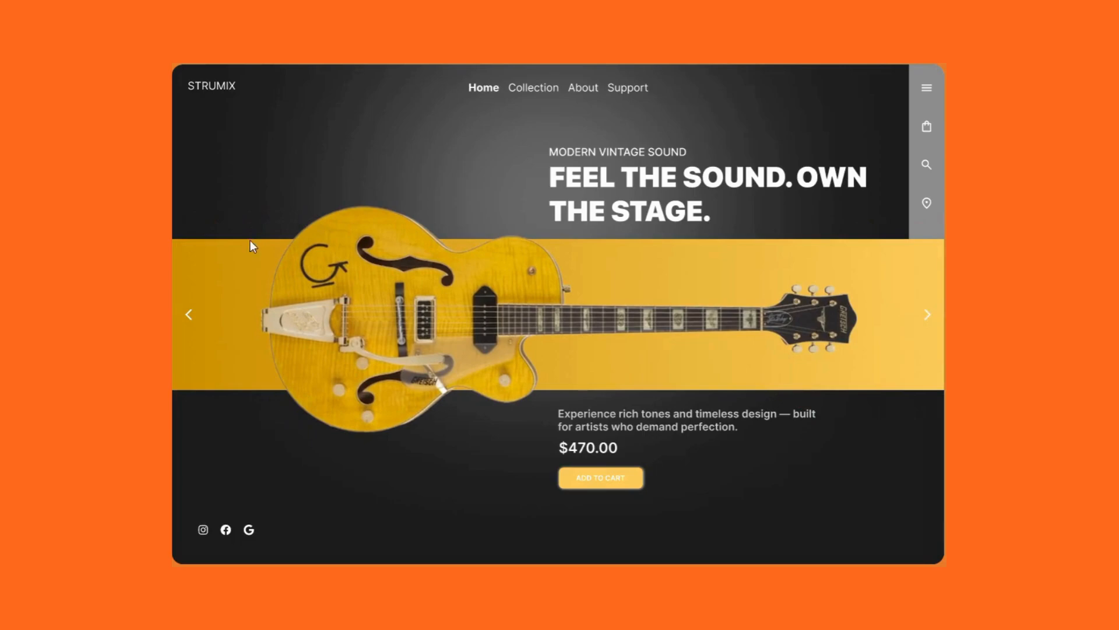
click(191, 317)
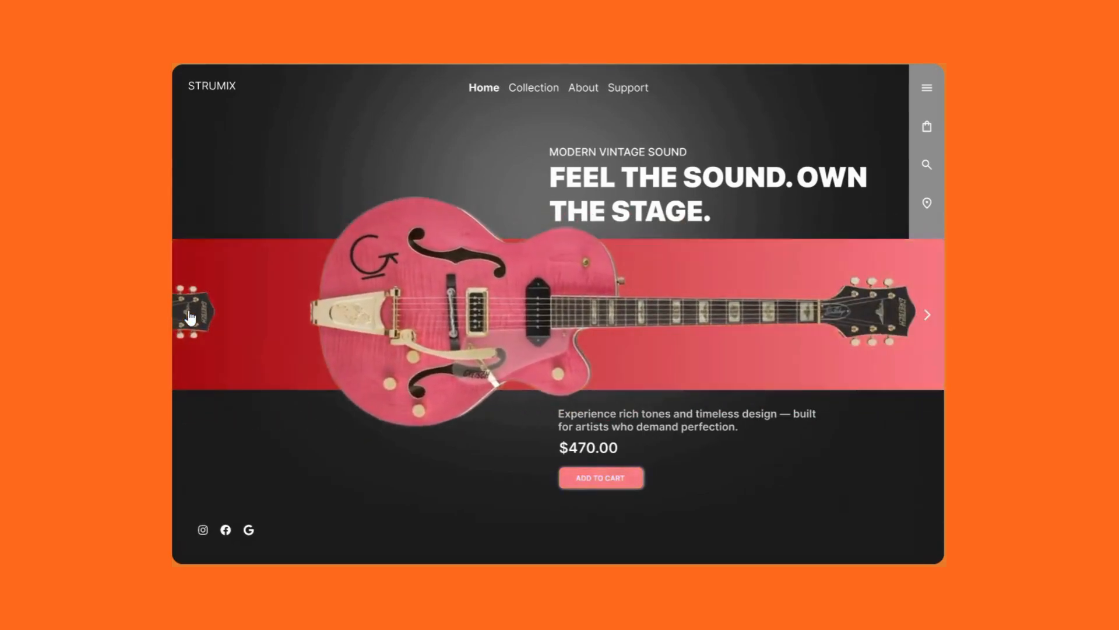
click(190, 317)
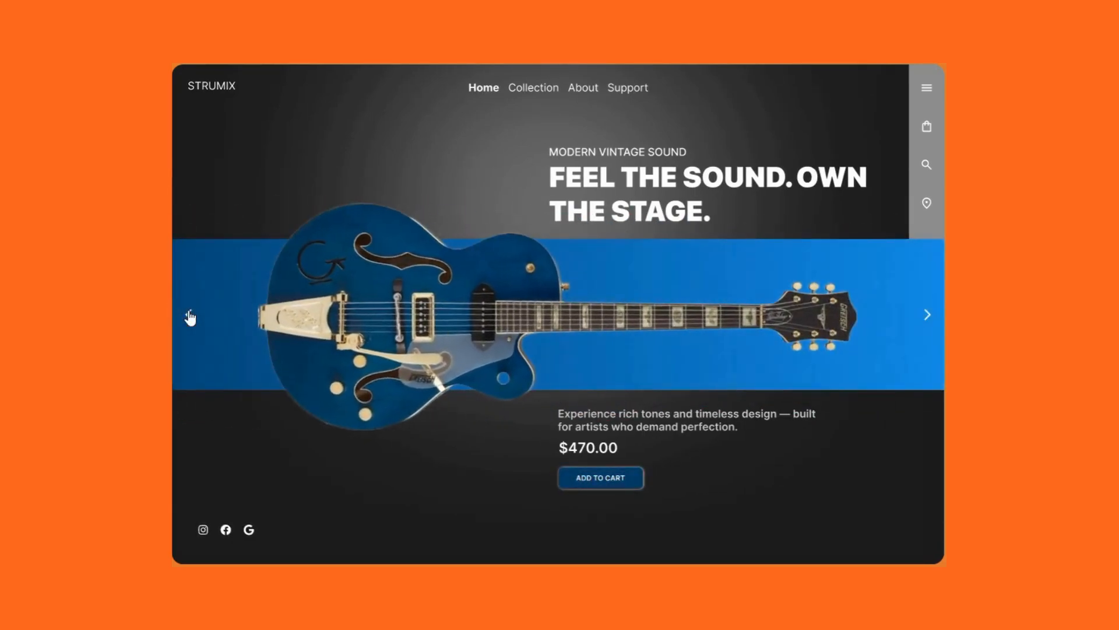